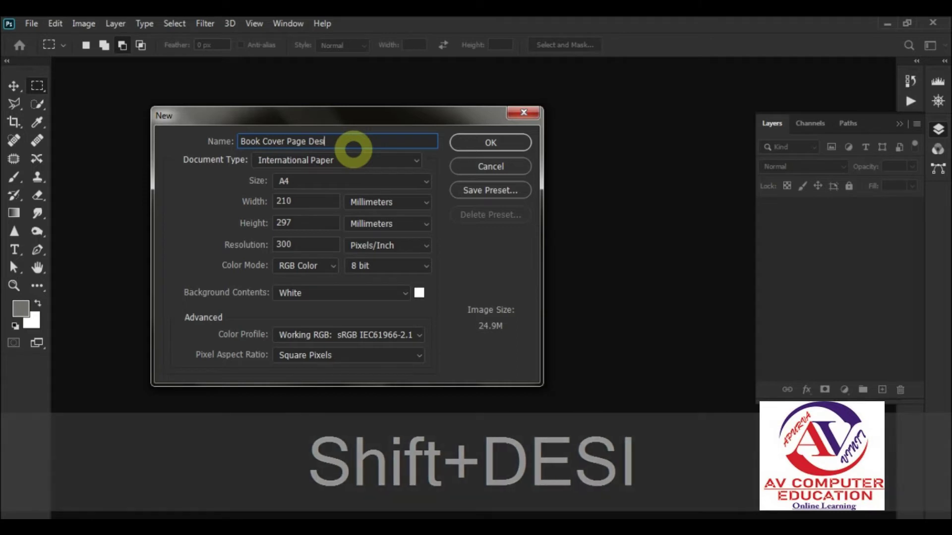
Step: Create the Book Cover Page Design document using the International Paper type in A4 size
left_click(377, 163)
left_click(317, 220)
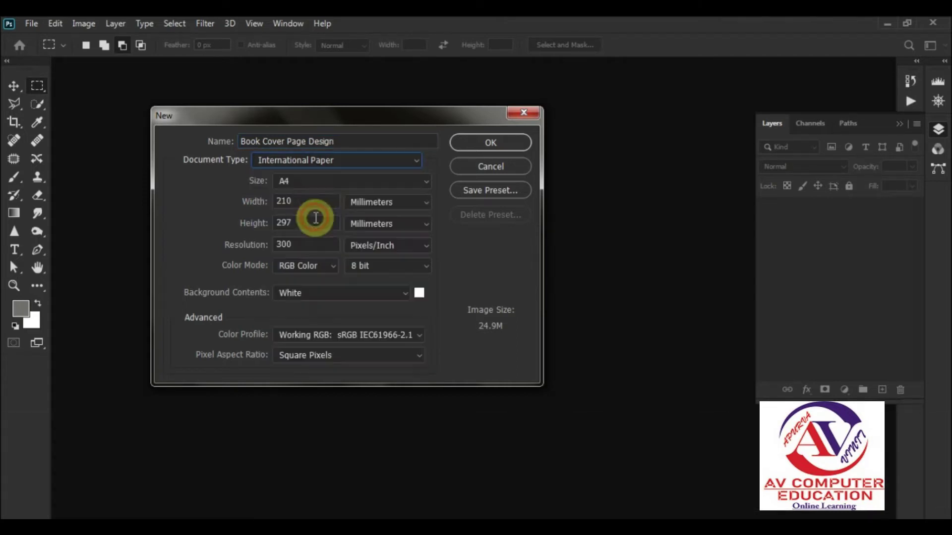
left_click(302, 180)
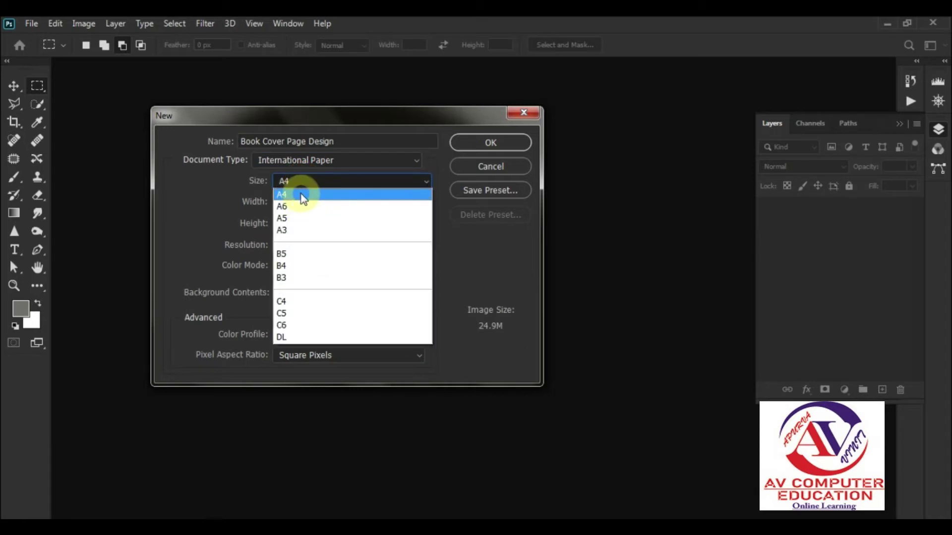
left_click(304, 194)
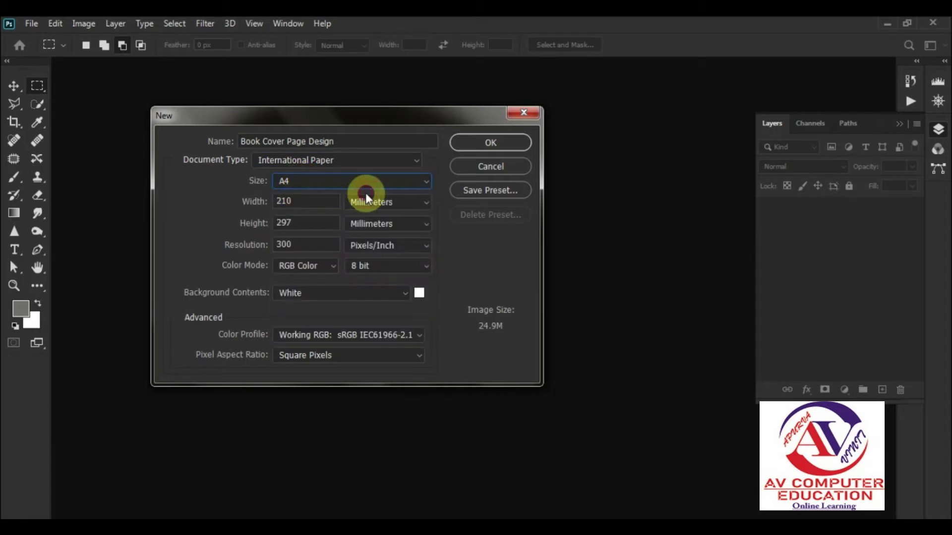
left_click(510, 142)
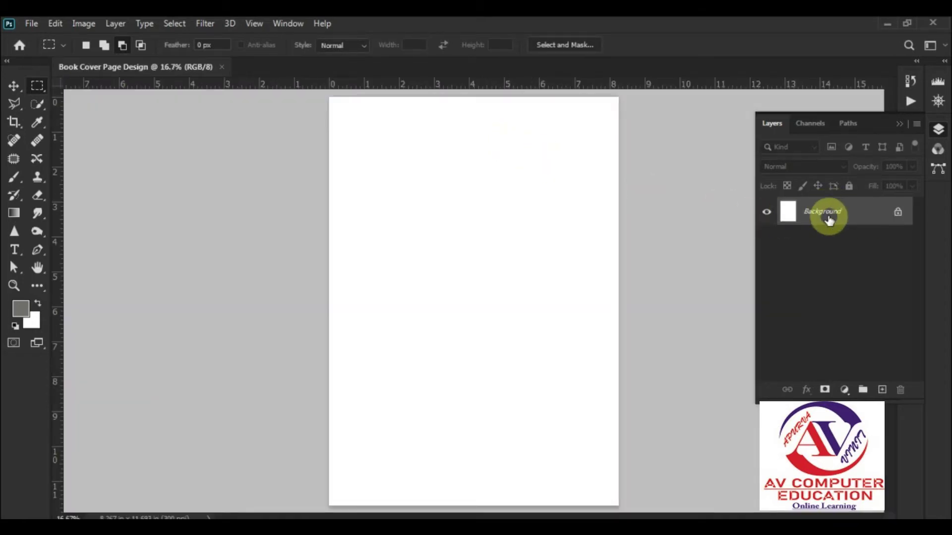
Step: Convert the locked Background into a regular layer named Layer 0
left_click(121, 26)
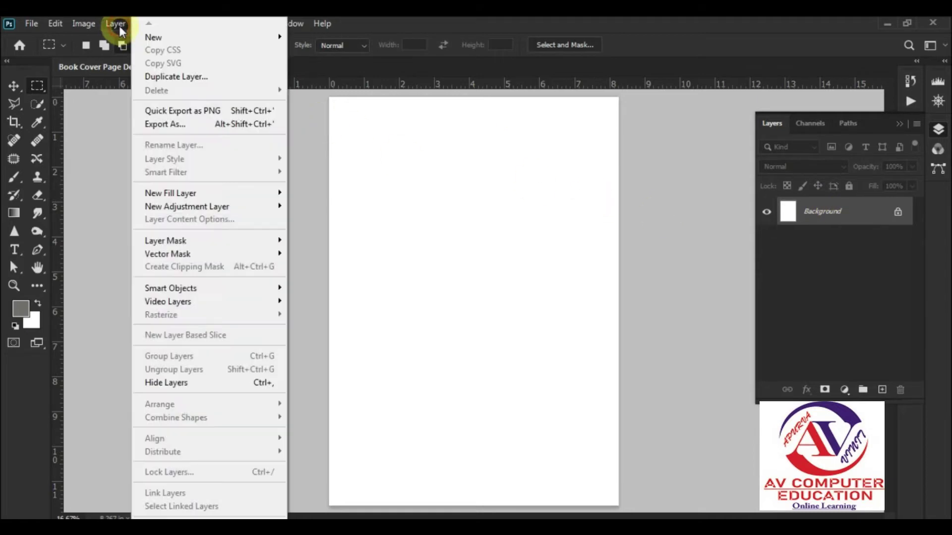
left_click(169, 37)
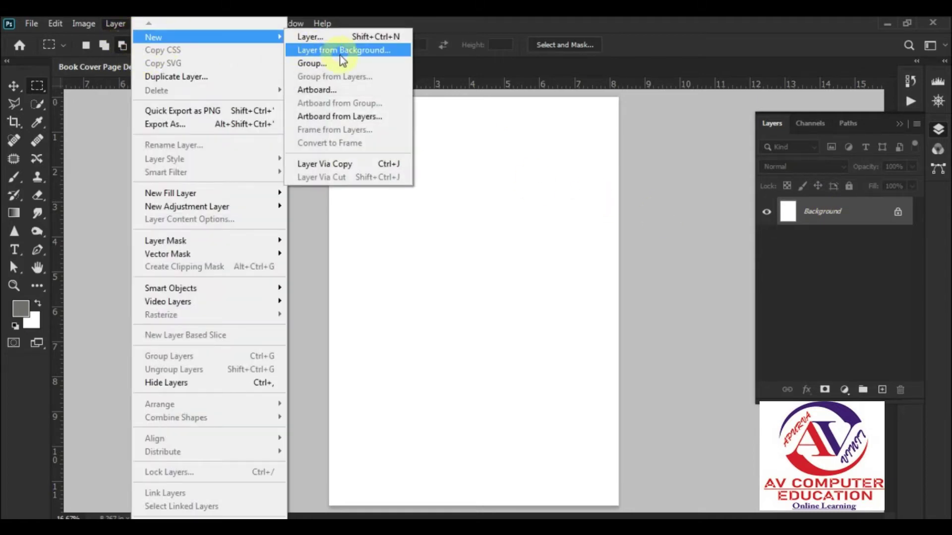
left_click(373, 51)
left_click(554, 164)
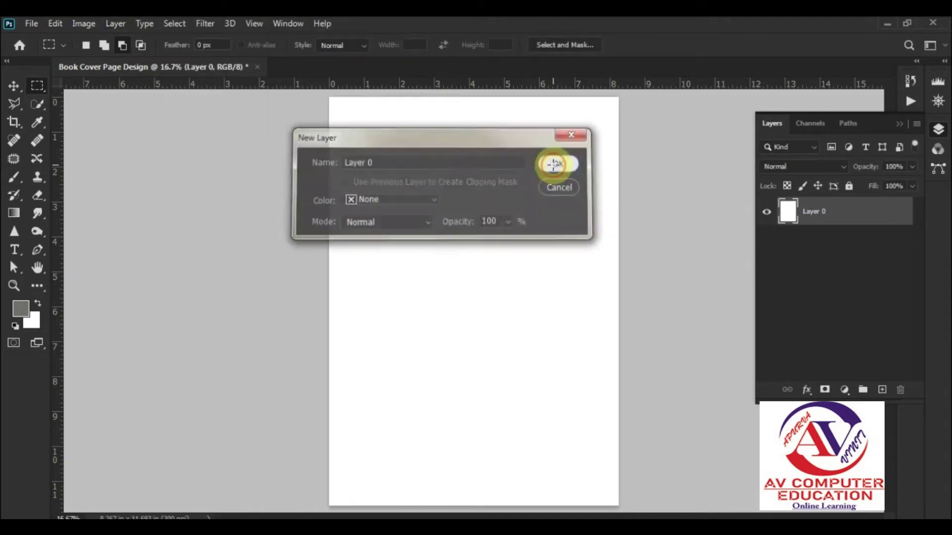
Step: Open the blending options for Layer 0 and enable a Pattern Overlay
left_click(116, 24)
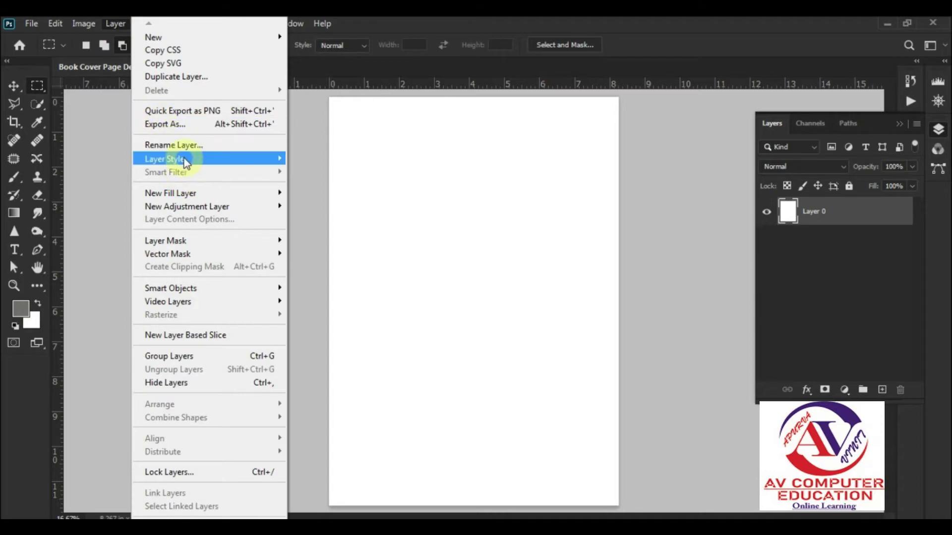
mouse_move(197, 157)
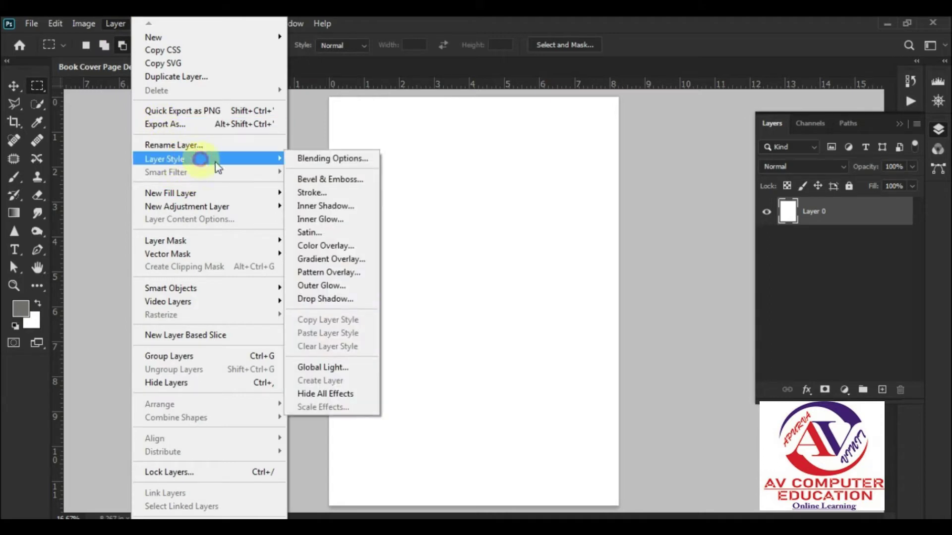
left_click(335, 158)
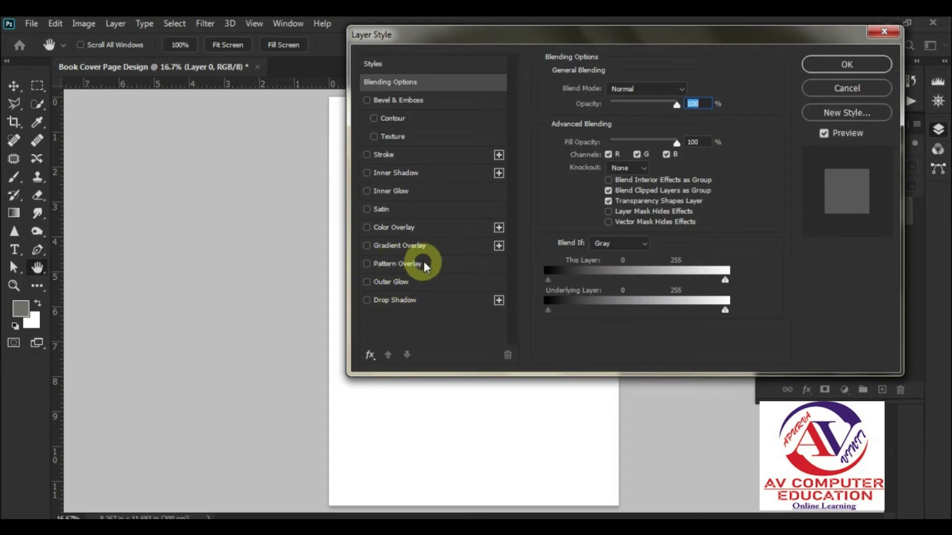
left_click(424, 263)
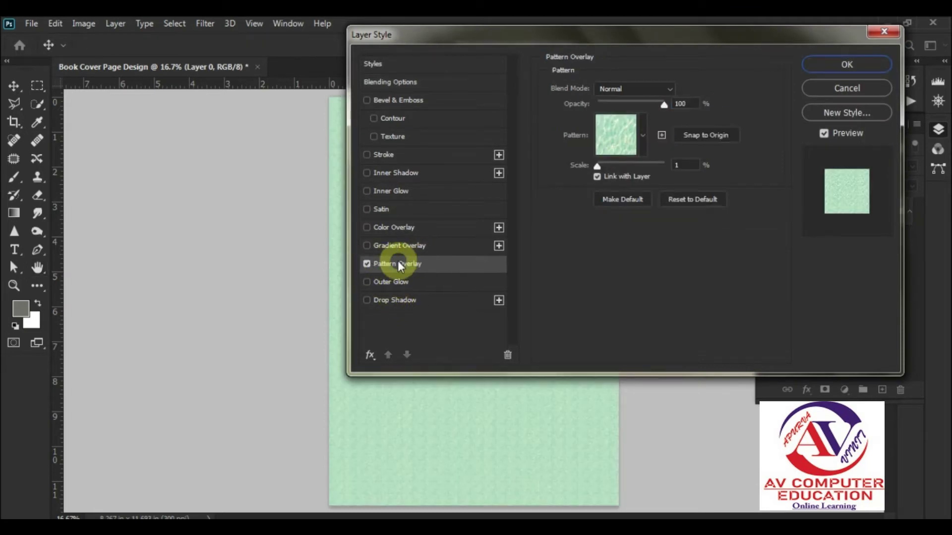
Step: Try the brown Grass and light blue Water patterns, and settle on the pale green Water pattern for the overlay
left_click(642, 132)
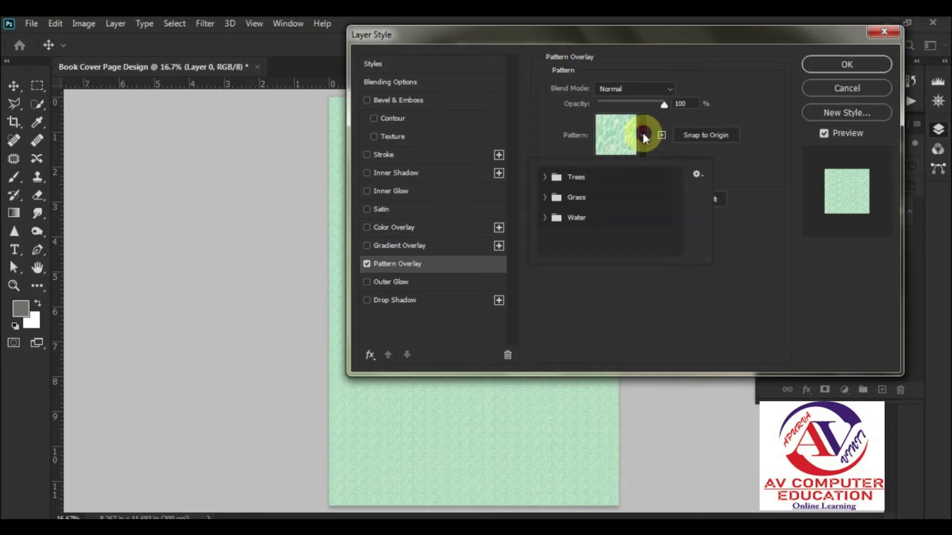
left_click(546, 198)
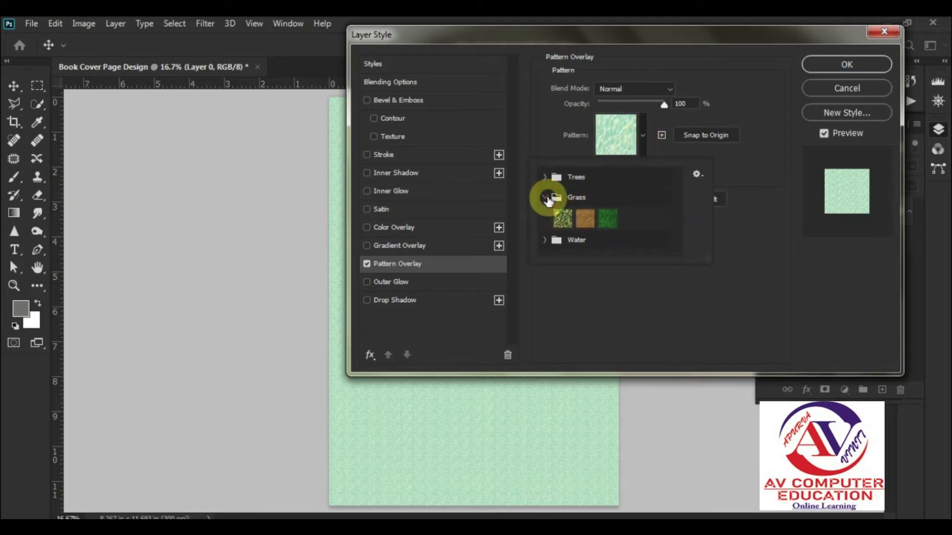
left_click(584, 218)
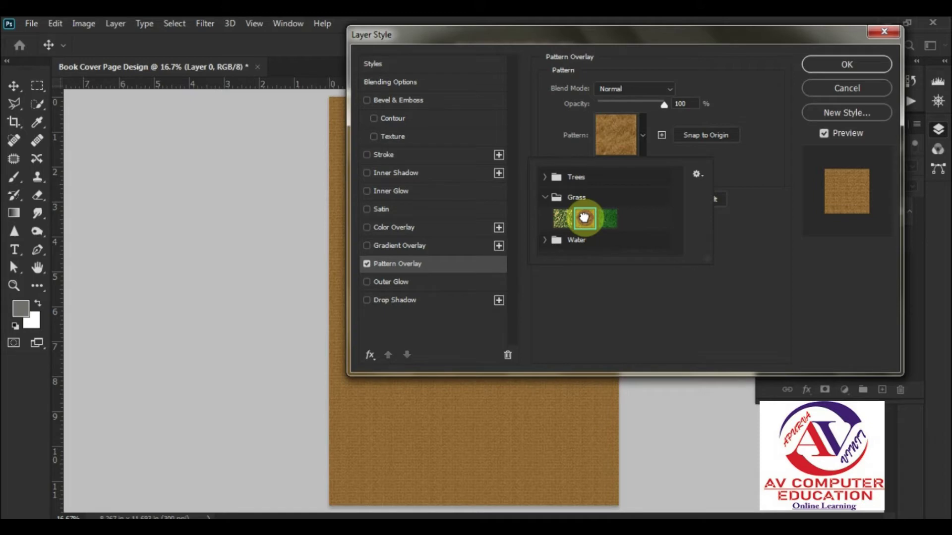
left_click(546, 239)
scroll(578, 237, "down", 2)
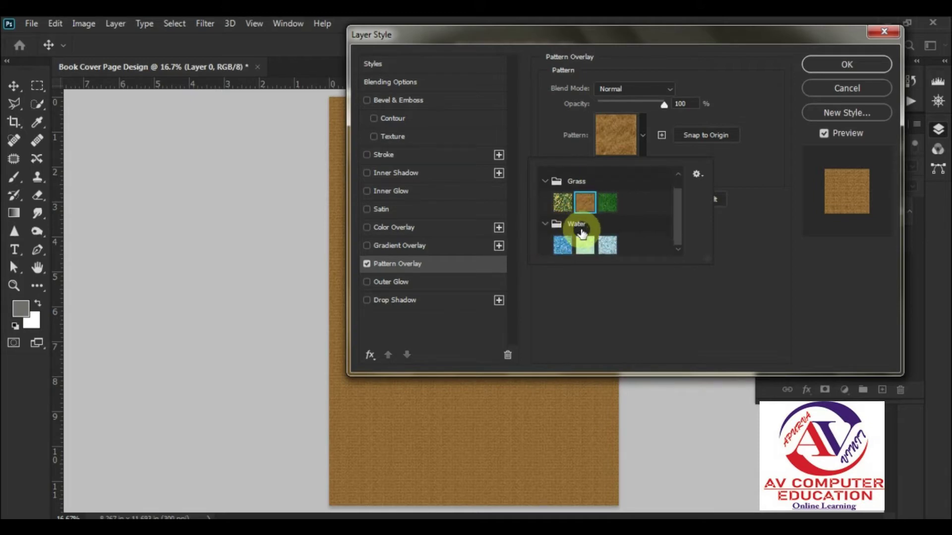
left_click(585, 245)
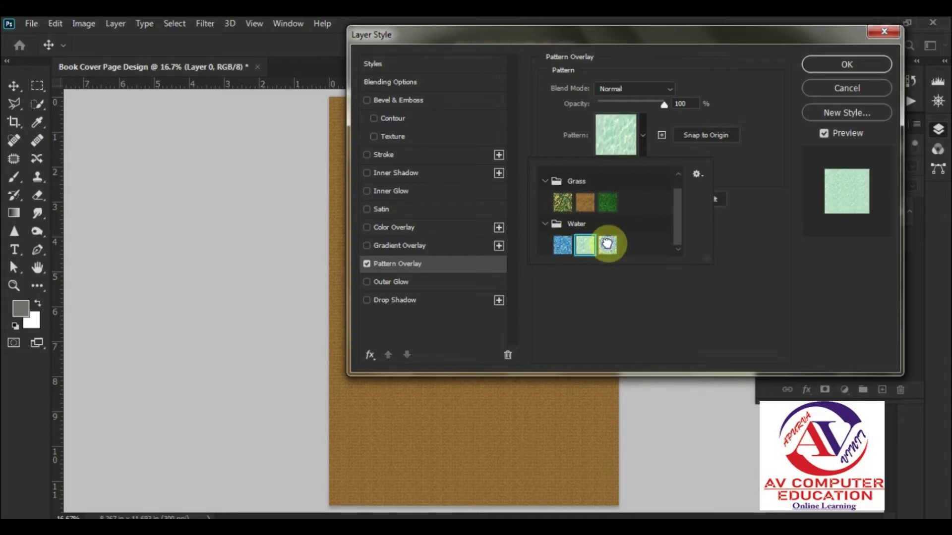
left_click(607, 245)
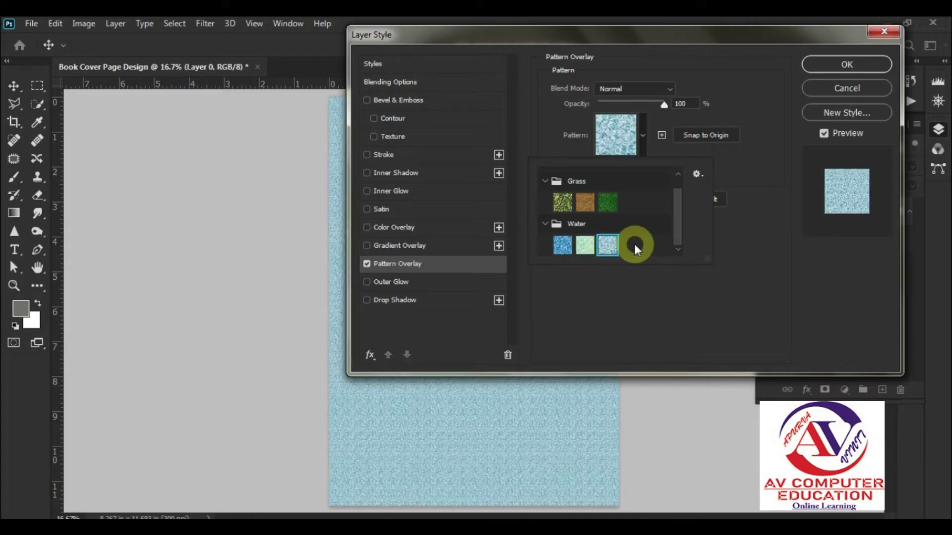
left_click(585, 244)
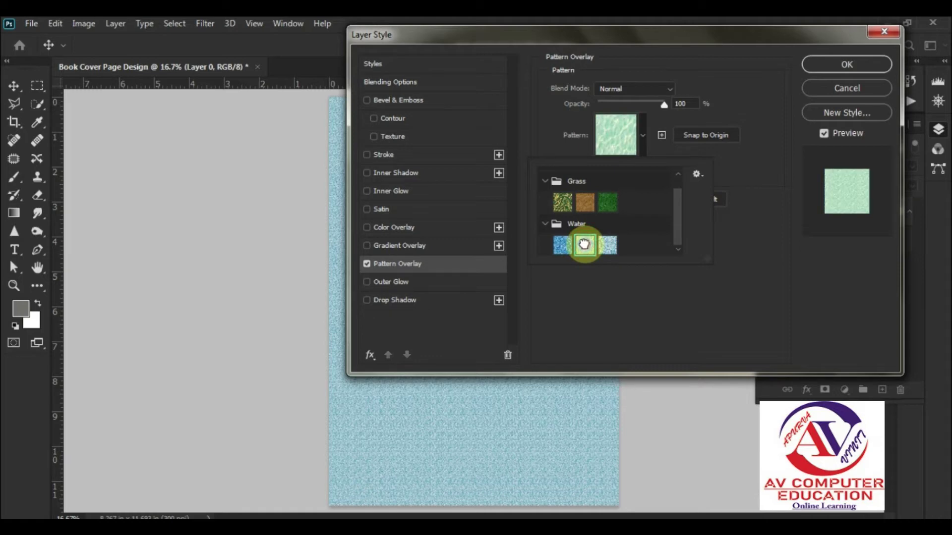
left_click(738, 166)
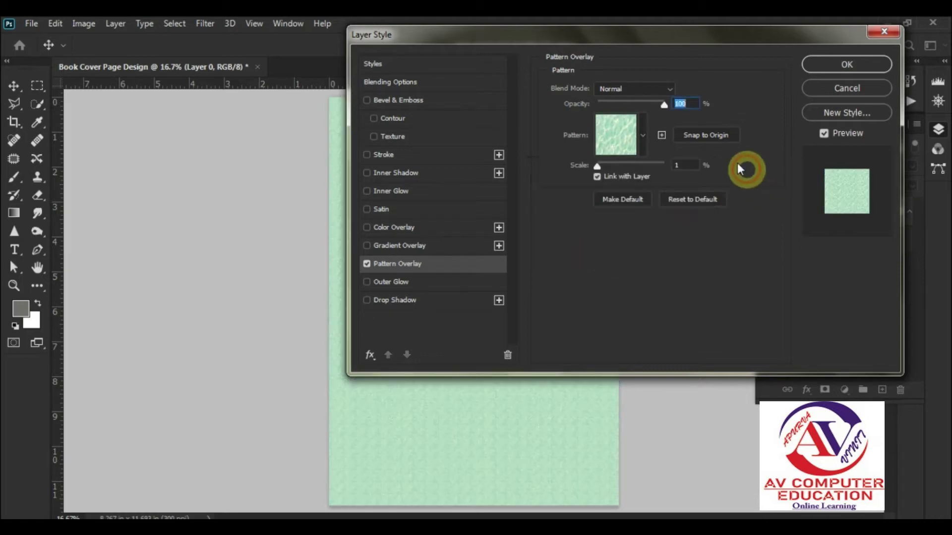
Step: Try the pattern scale at 1000% and return it to 1%, keeping the blend mode at Normal
left_click(605, 85)
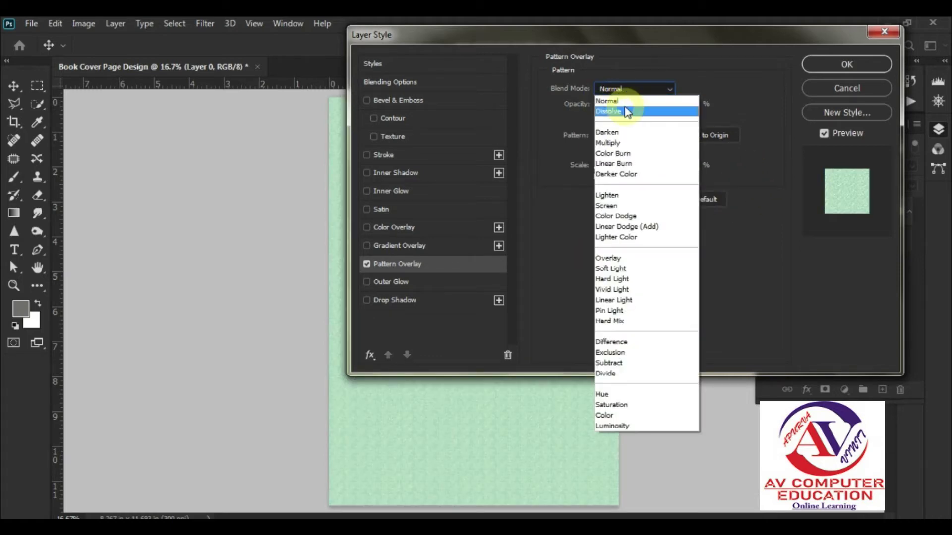
left_click(619, 102)
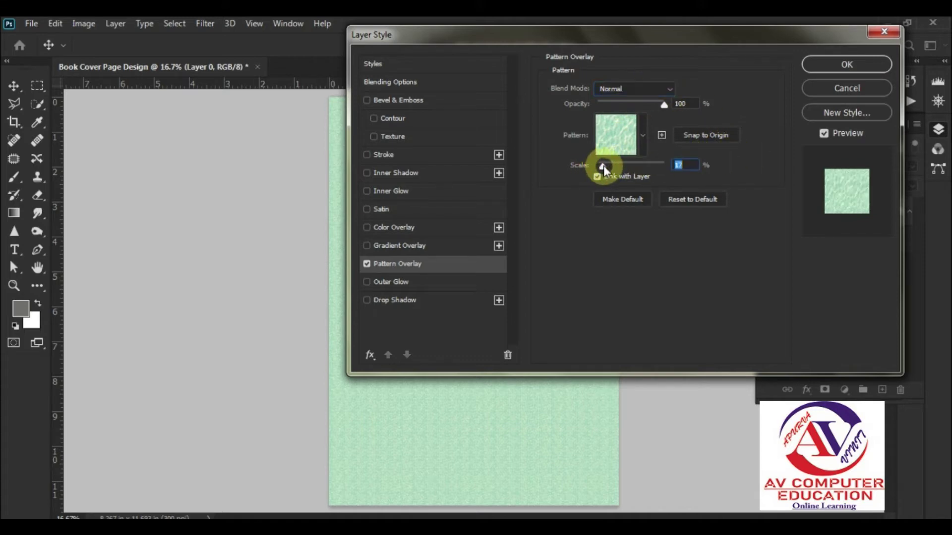
left_click_drag(601, 167, 577, 165)
left_click_drag(596, 166, 701, 168)
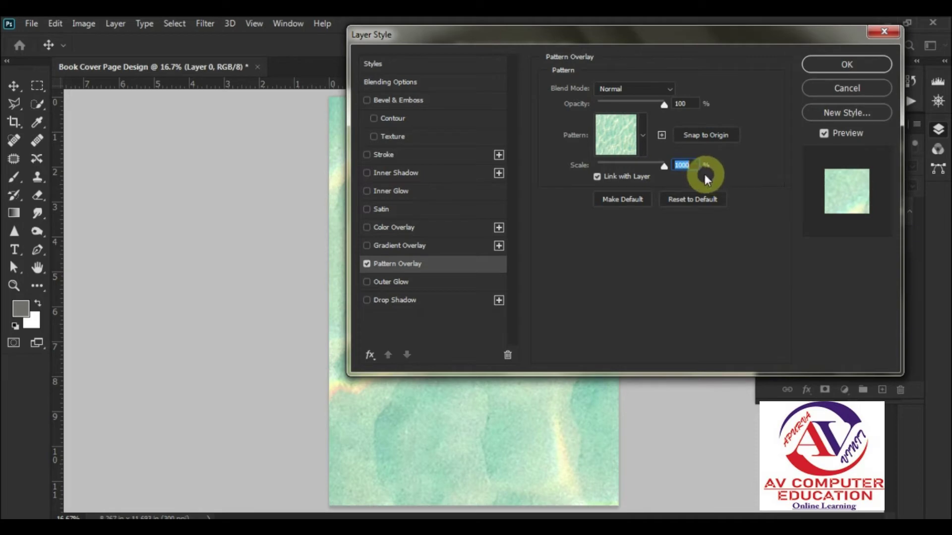
left_click_drag(665, 167, 577, 174)
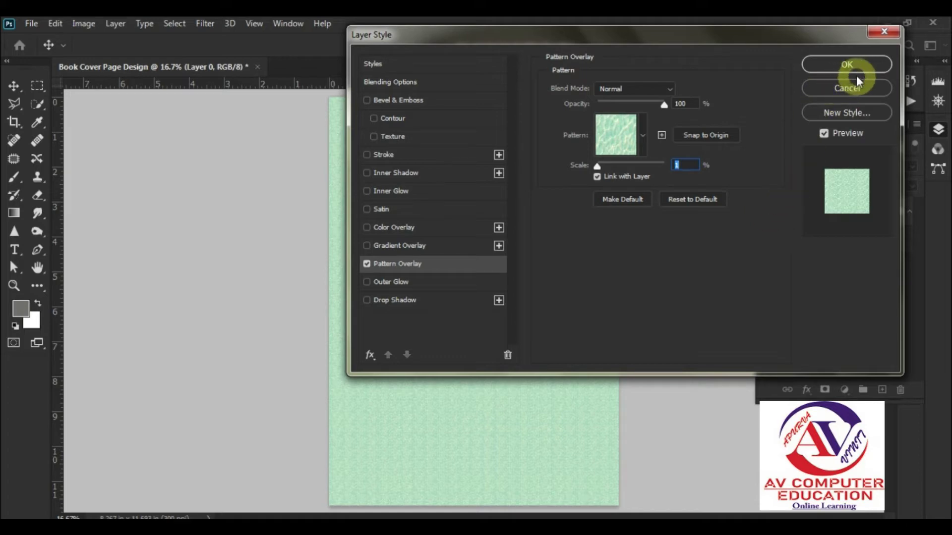
Step: Set the Pattern Overlay opacity to 30% and apply the layer style
left_click_drag(664, 105, 624, 106)
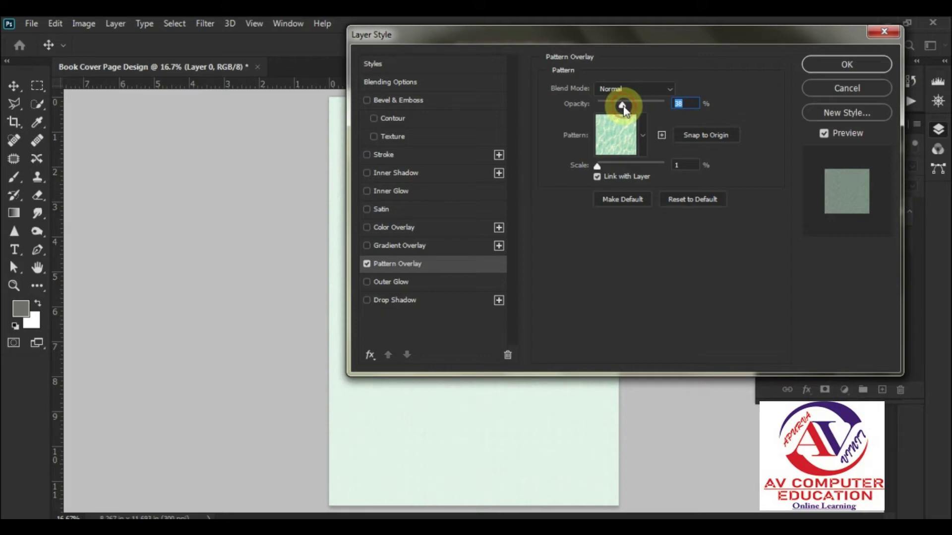
left_click_drag(622, 106, 706, 110)
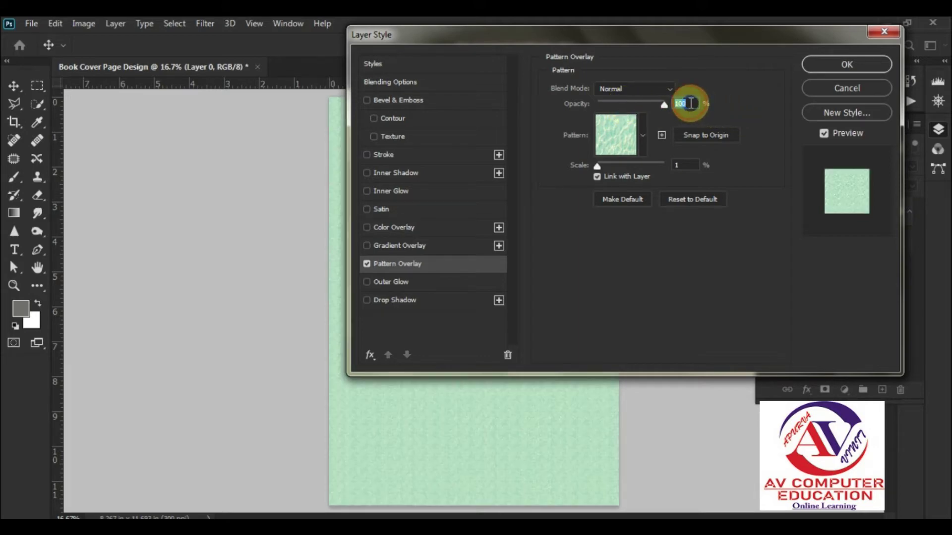
left_click_drag(669, 101, 701, 100)
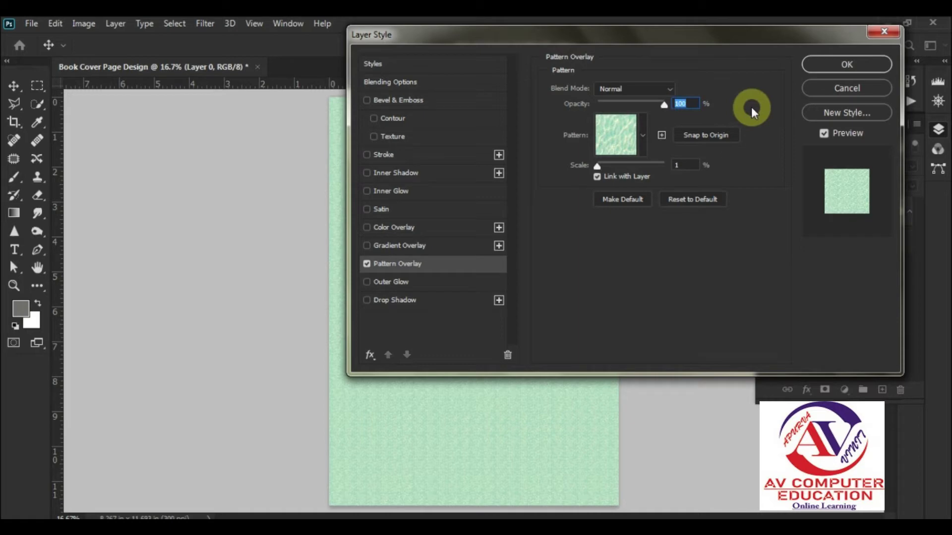
type("30")
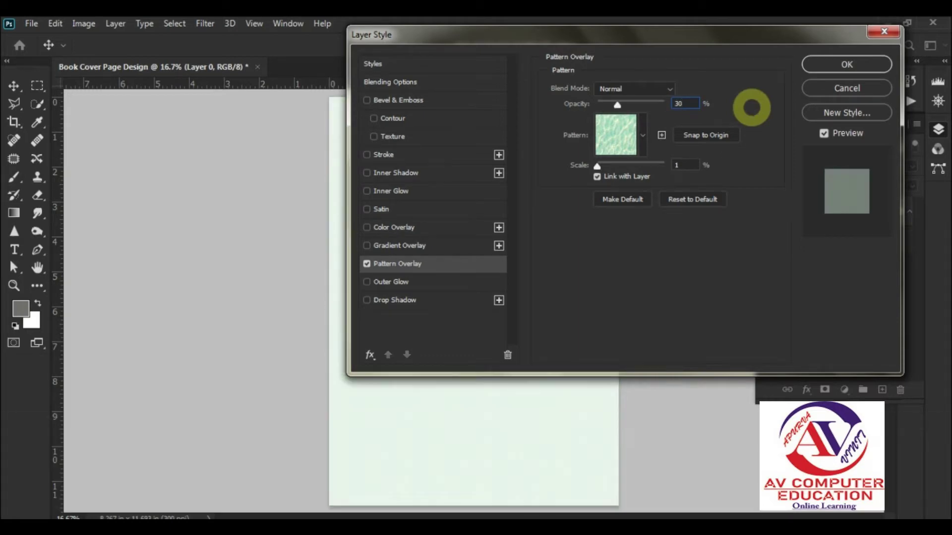
left_click(847, 62)
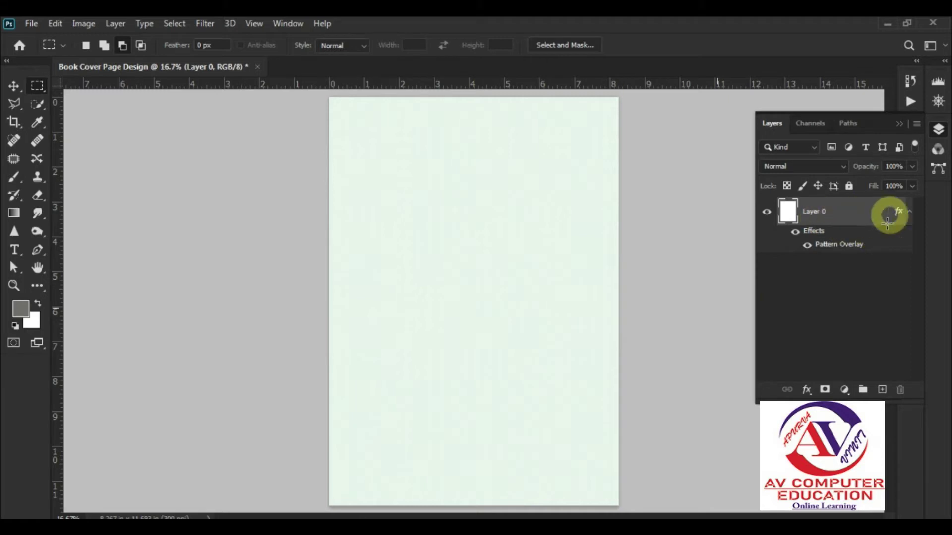
Step: Add a new layer and make a rectangular selection about 8 in wide and 0.5 in tall across the page's upper part
left_click(883, 391)
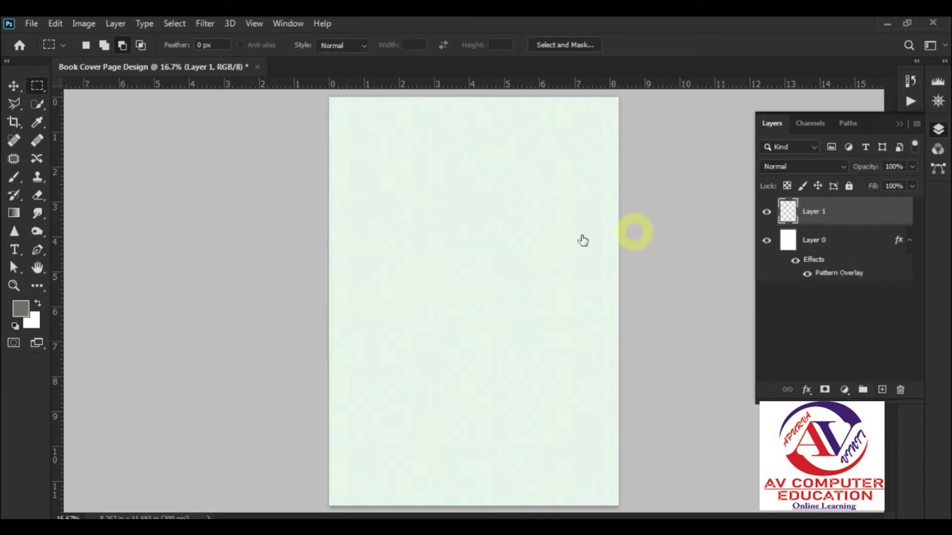
left_click(41, 89)
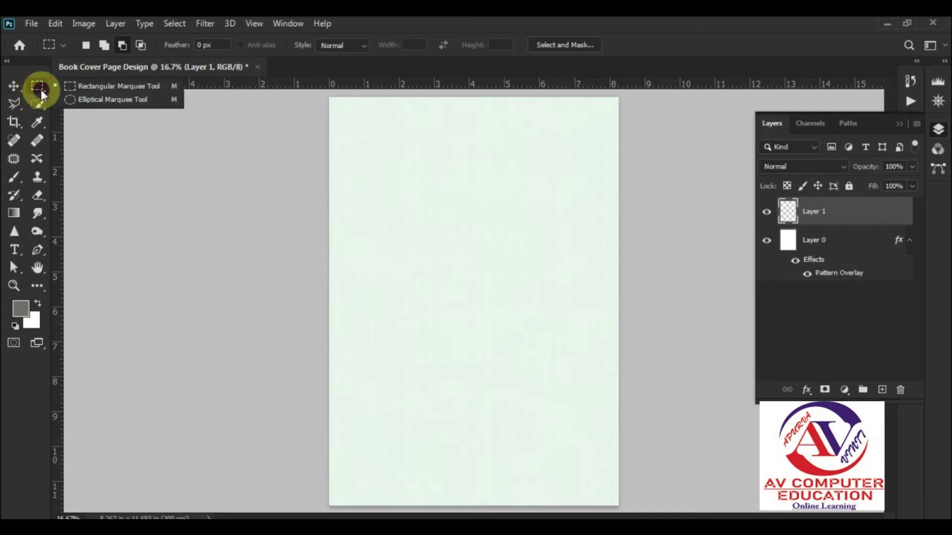
left_click(84, 86)
left_click(104, 43)
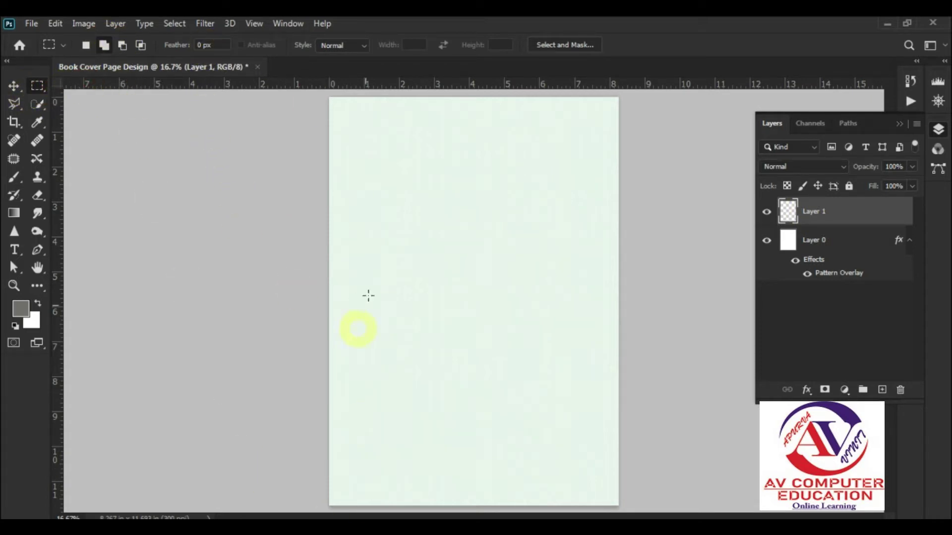
left_click_drag(334, 146, 617, 163)
Step: Fill the selected strip with the grey foreground colour 707067
left_click(21, 309)
left_click(356, 185)
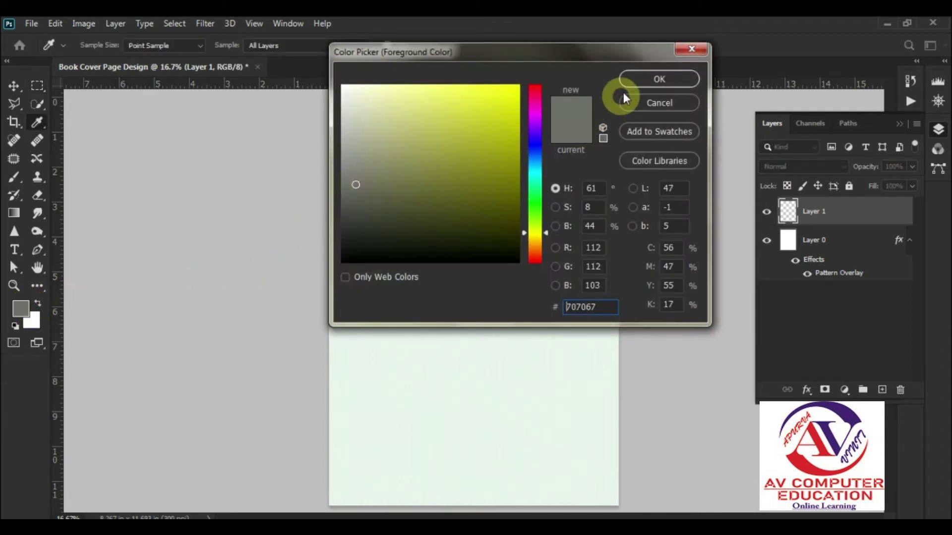
left_click(638, 80)
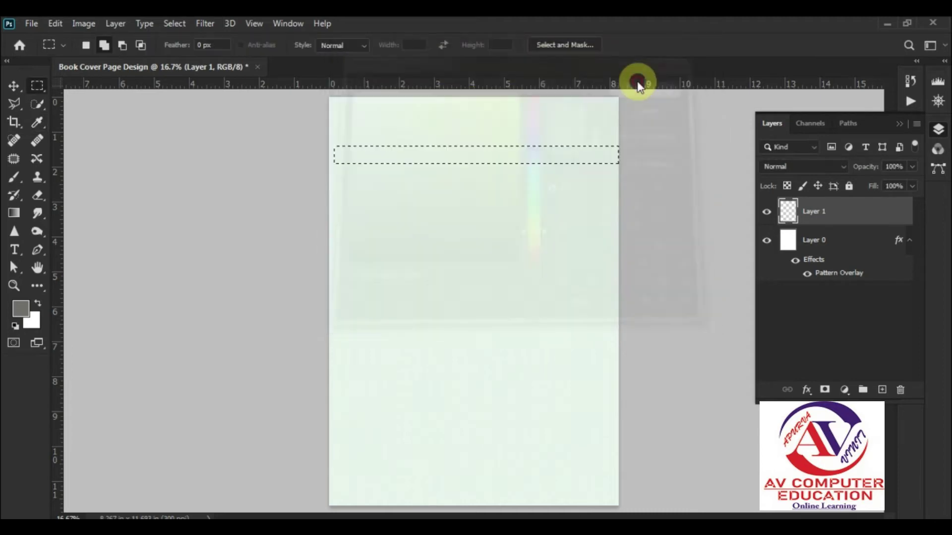
key("alt+BackSpace")
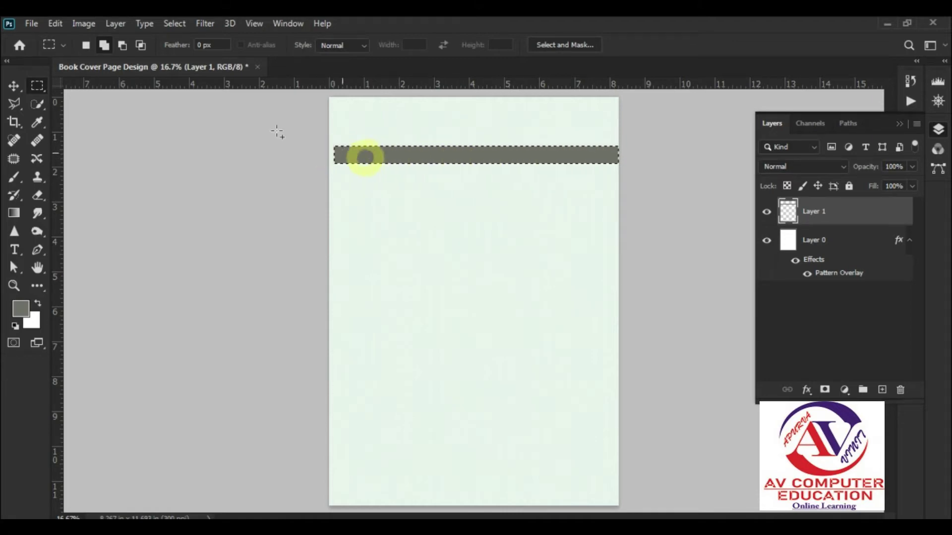
Step: Rotate the grey strip to about 38° and stretch its width to about 142% so it runs diagonally from the page's upper-left corner
left_click(55, 24)
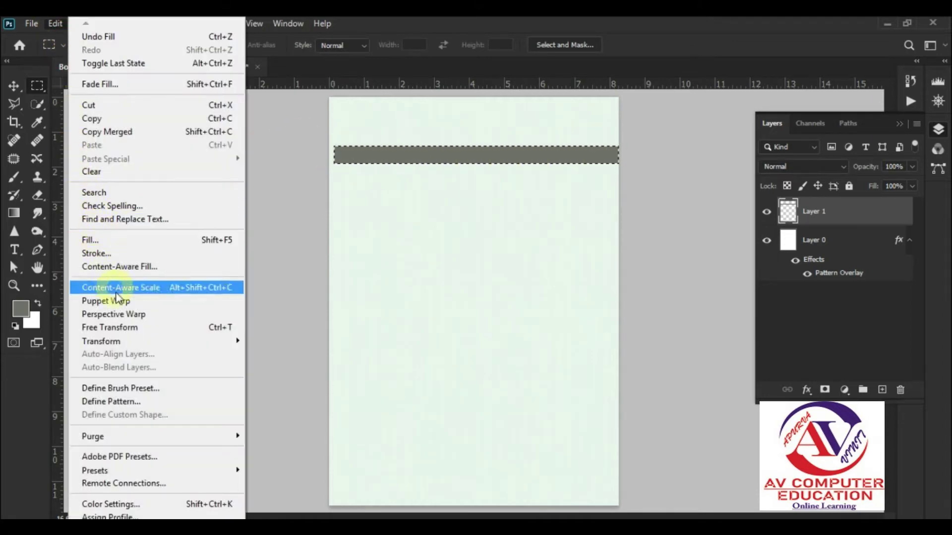
left_click(206, 336)
left_click_drag(640, 128, 685, 233)
left_click_drag(569, 192, 552, 185)
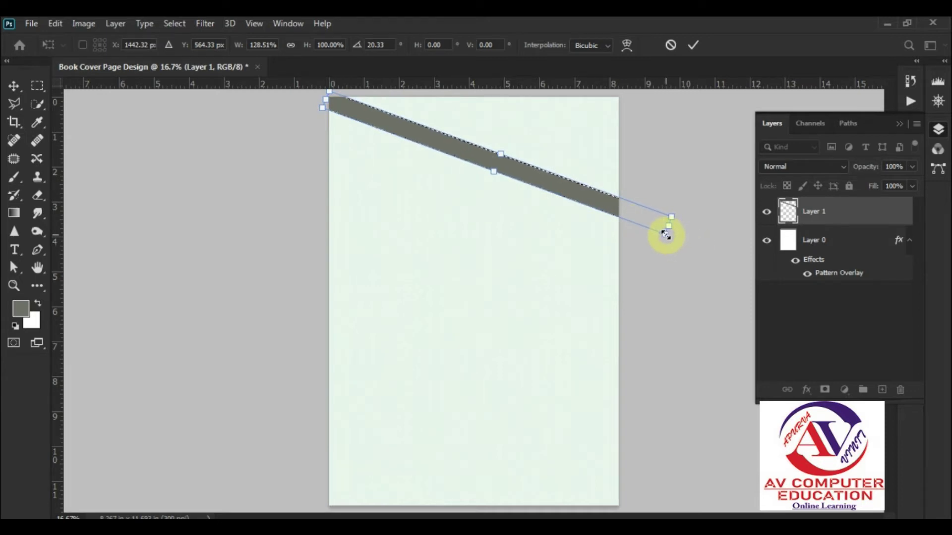
left_click_drag(690, 207, 664, 263)
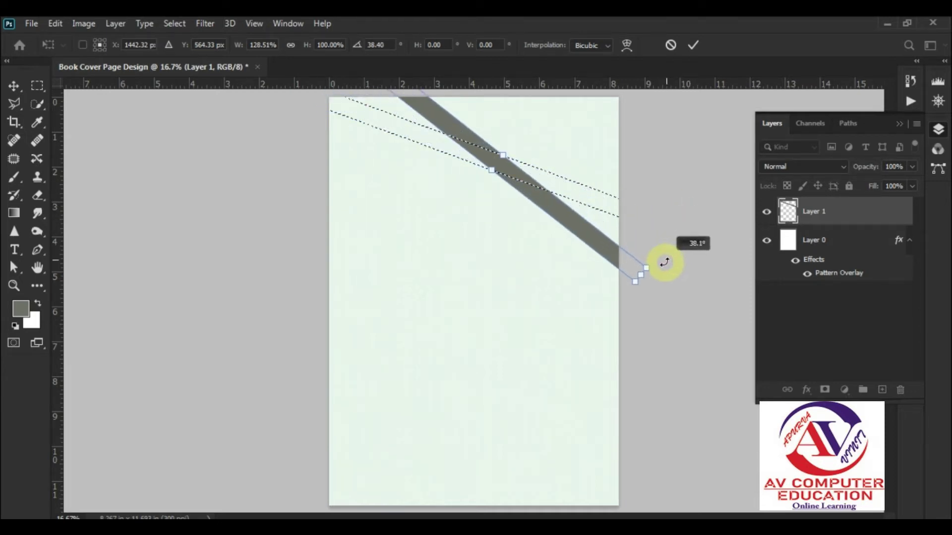
left_click_drag(578, 225, 549, 271)
left_click_drag(615, 327, 637, 361)
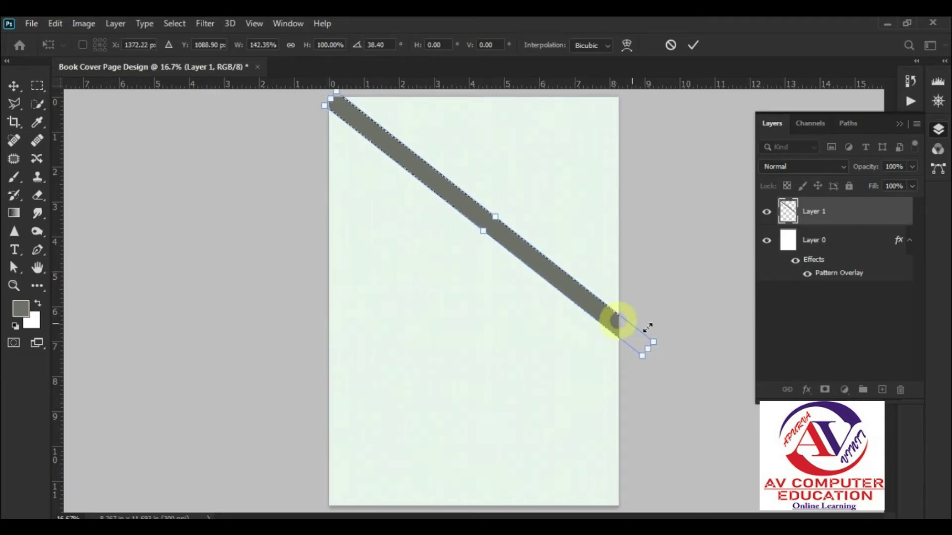
Step: Rotate the strip to about 42.6°, shift it across the page, thicken it to about 118% height, and deselect it
left_click_drag(671, 329, 660, 341)
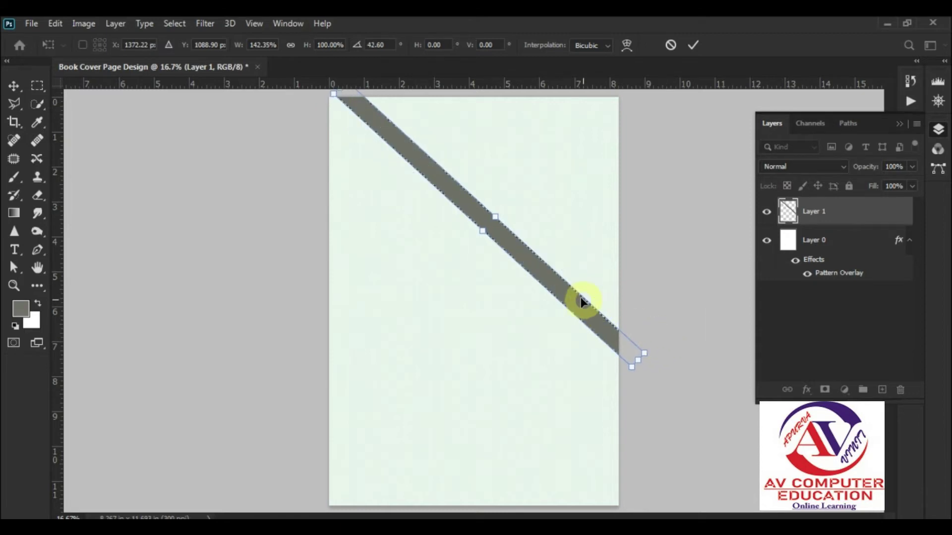
mouse_move(569, 293)
left_mouse_down()
mouse_move(569, 309)
mouse_move(562, 302)
left_mouse_up()
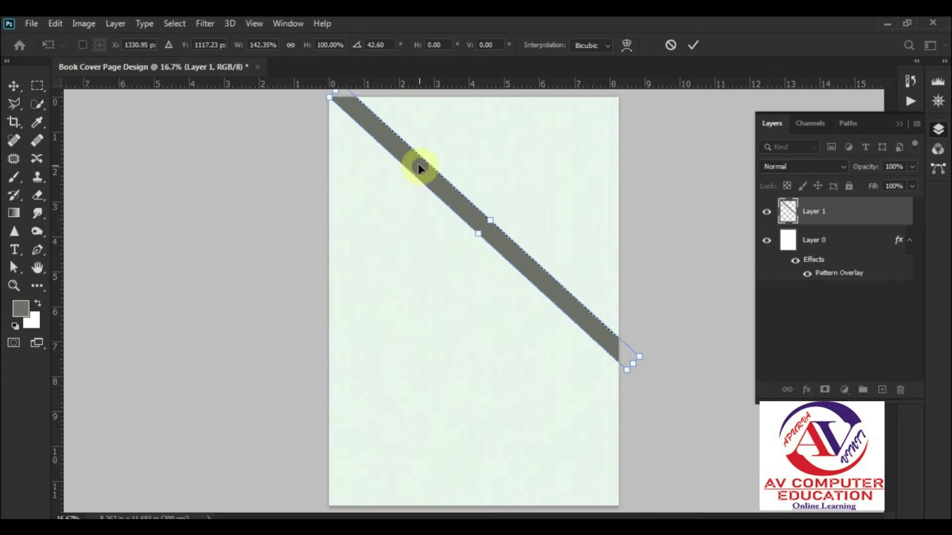
left_click_drag(416, 160, 407, 167)
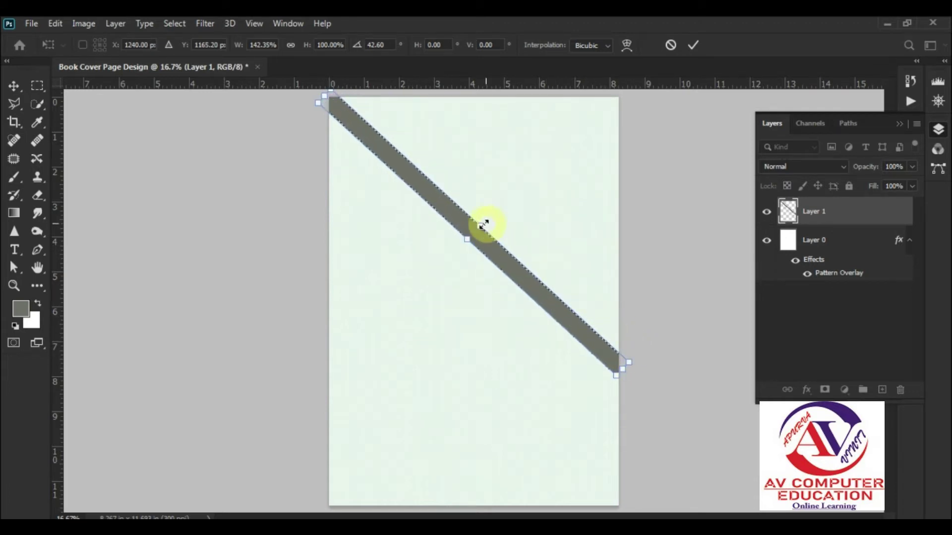
left_click_drag(480, 225, 486, 224)
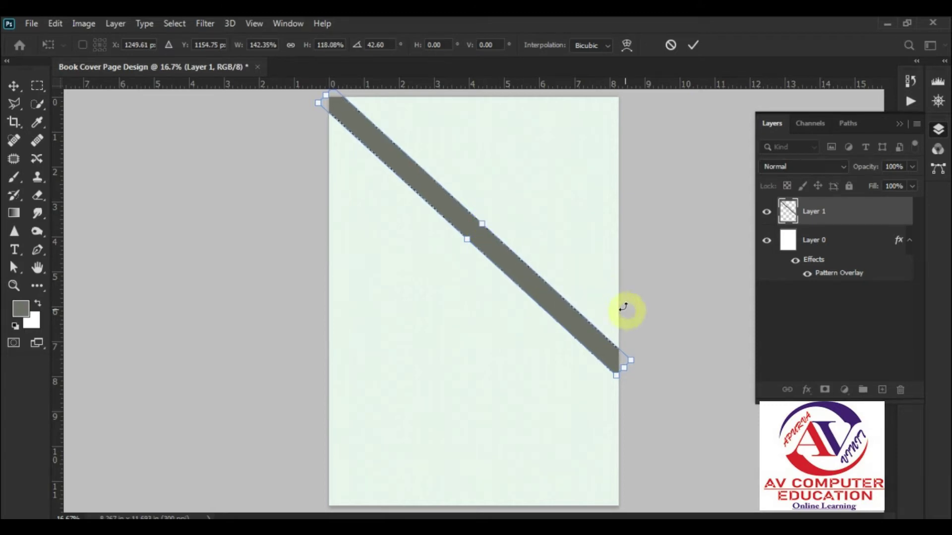
key("Return")
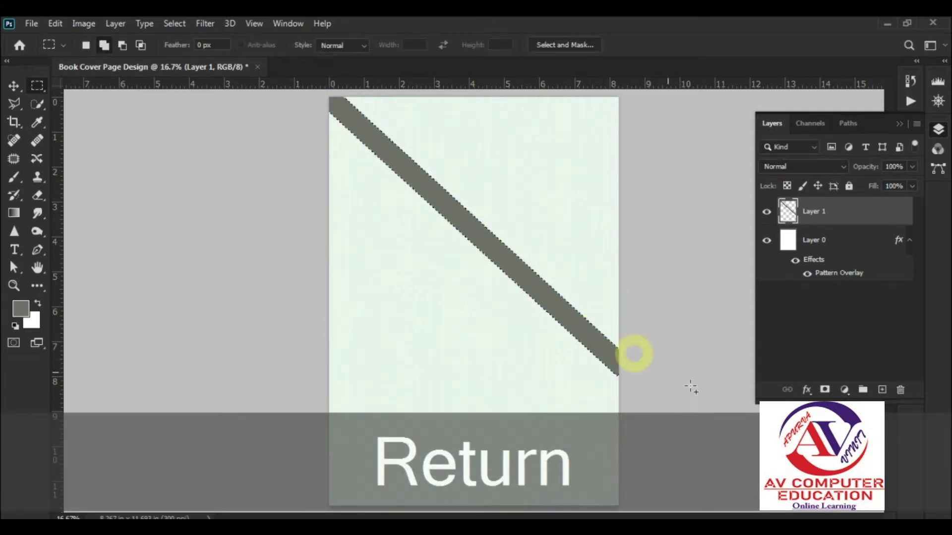
key("ctrl+d")
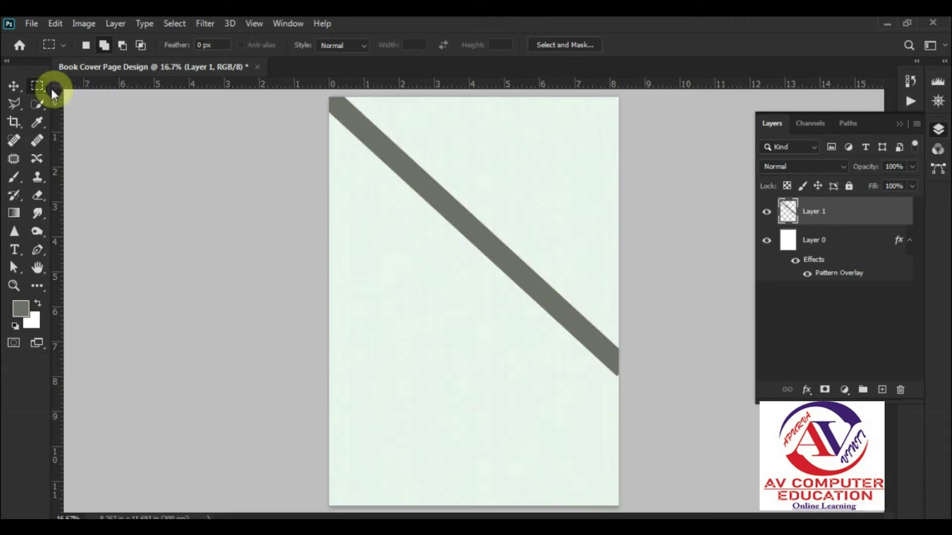
Step: Select the diagonal strip with the Move tool and nudge it slightly down the page
left_click(13, 86)
left_click(514, 265)
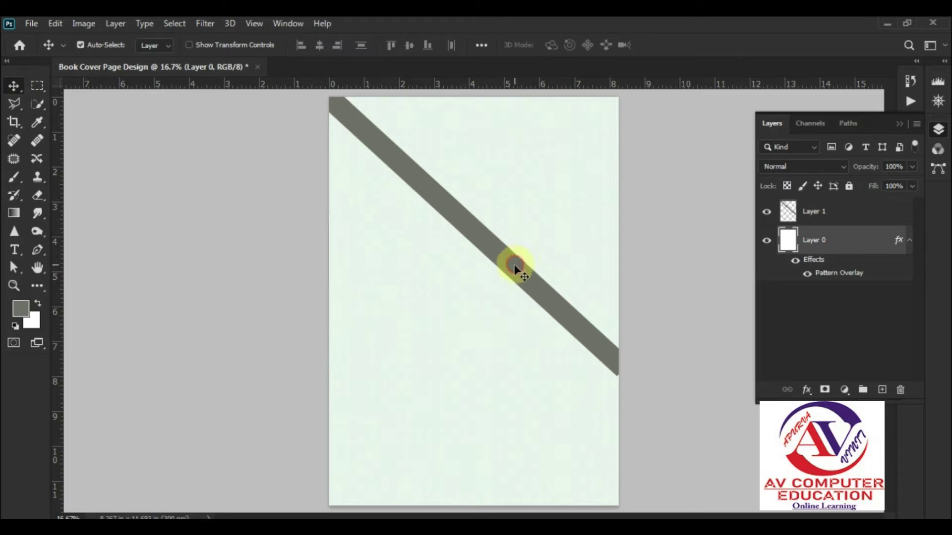
left_click(515, 268)
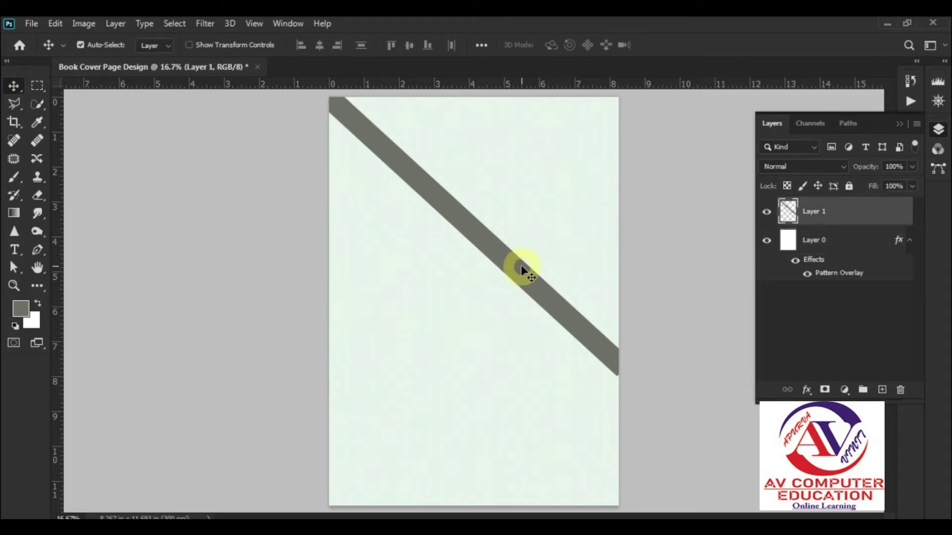
key("Down")
key("Down")
key("Down")
key("Down")
key("Down")
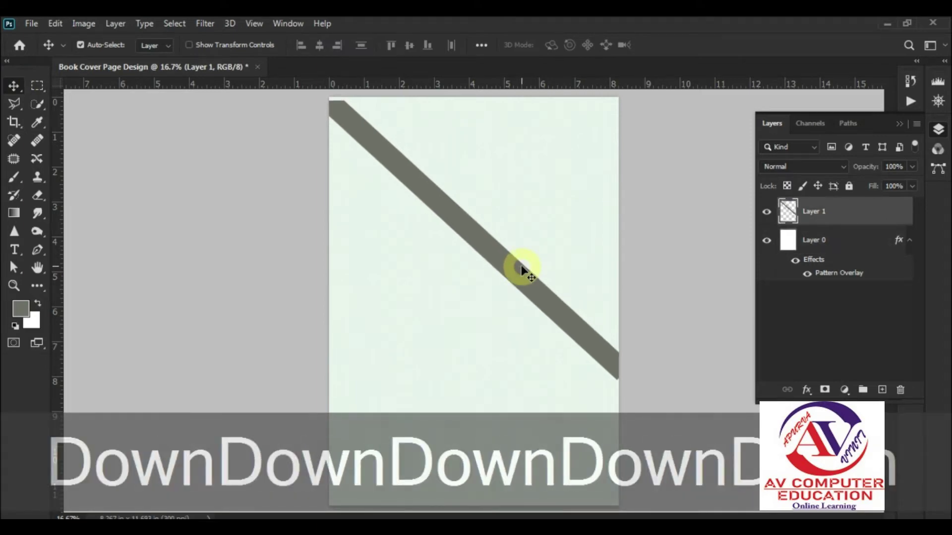
Step: Scale the diagonal strip to about 105% width and 107% height so its ends extend past the page edges
key("ctrl")
key("ctrl+t")
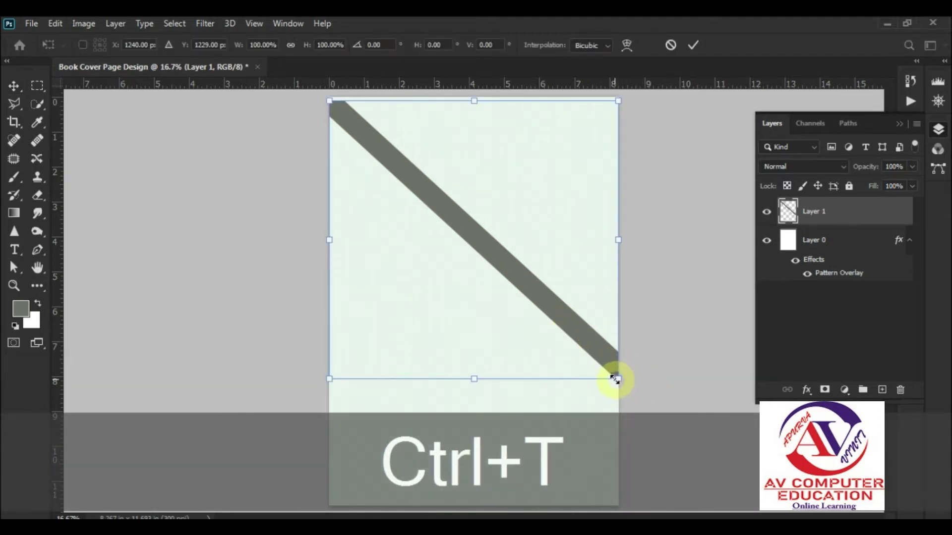
left_click_drag(619, 380, 627, 385)
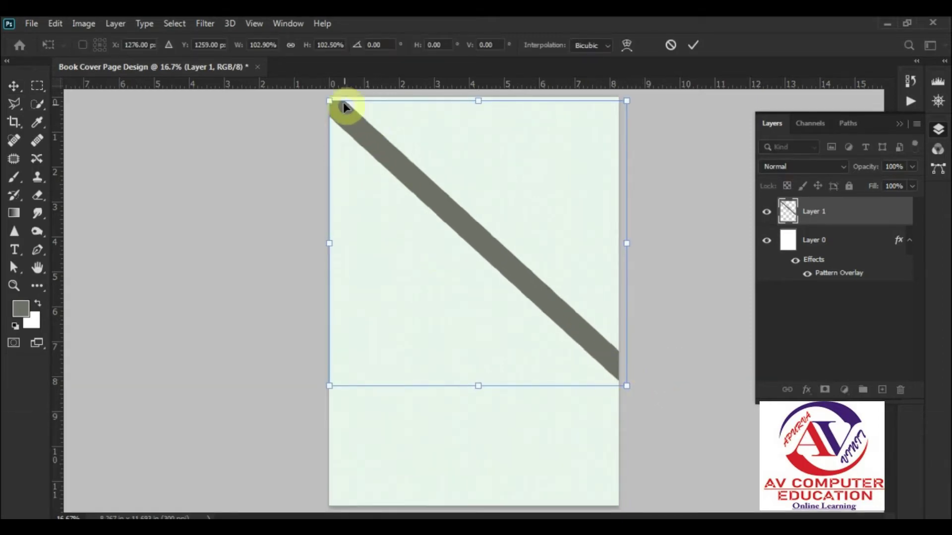
left_click_drag(329, 100, 322, 89)
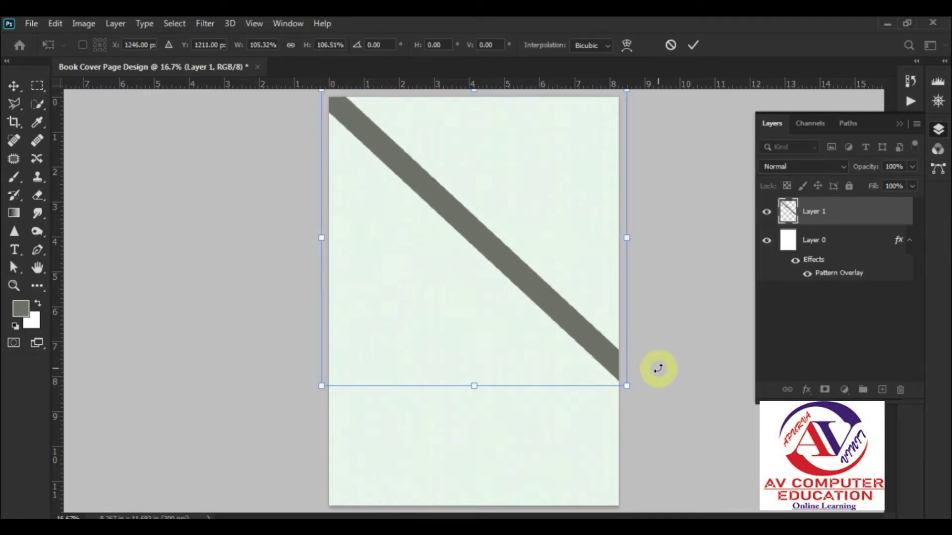
key("Return")
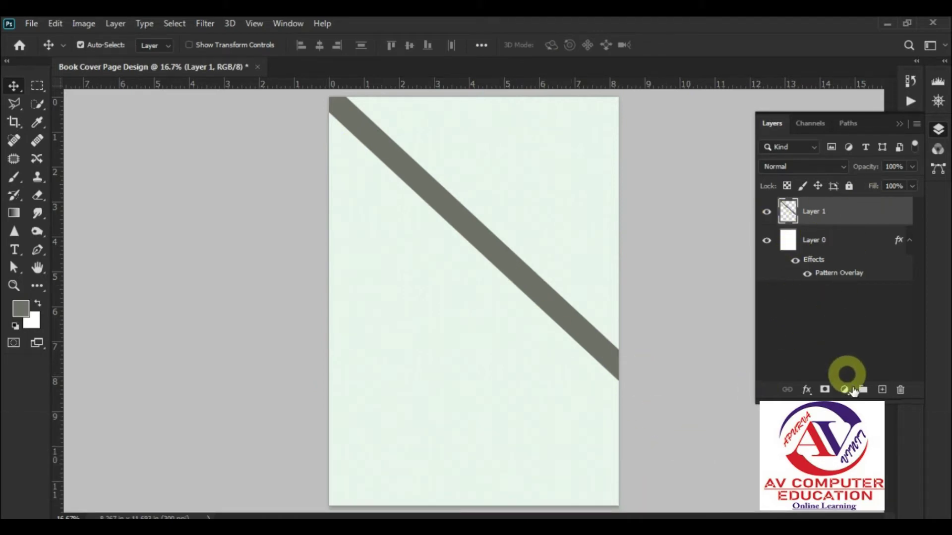
Step: Add a new layer and fill a rectangular selection about 7 in wide and 0.6 in tall, below the diagonal strip, with the grey foreground colour
left_click(883, 390)
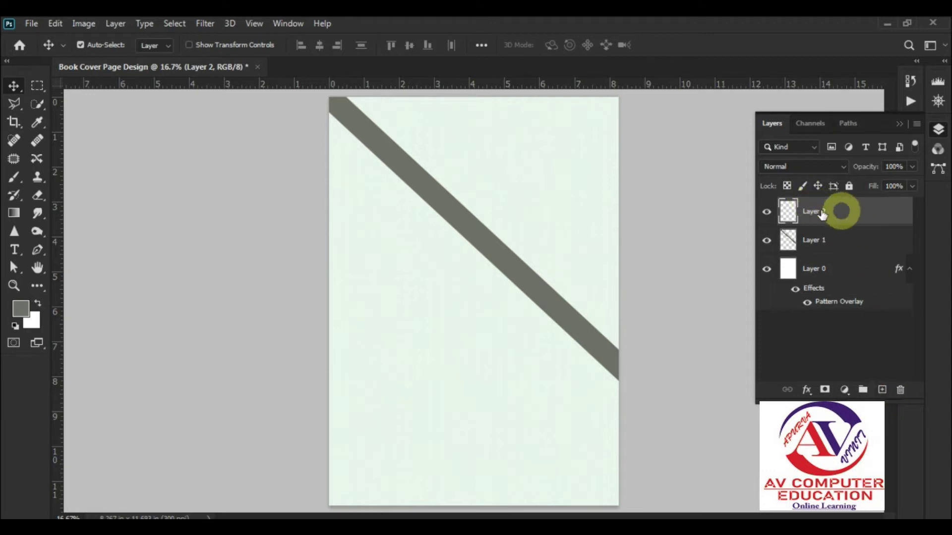
left_click(37, 85)
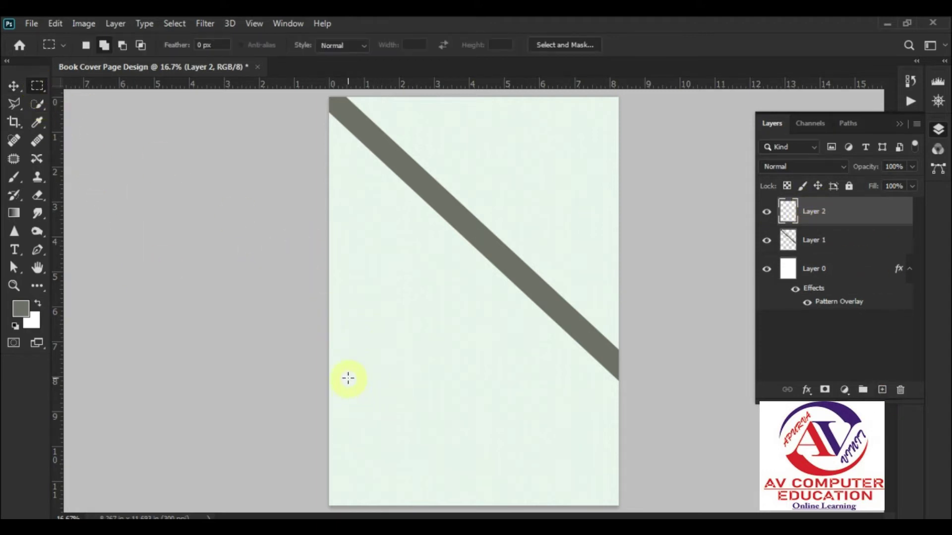
left_click_drag(371, 385, 590, 398)
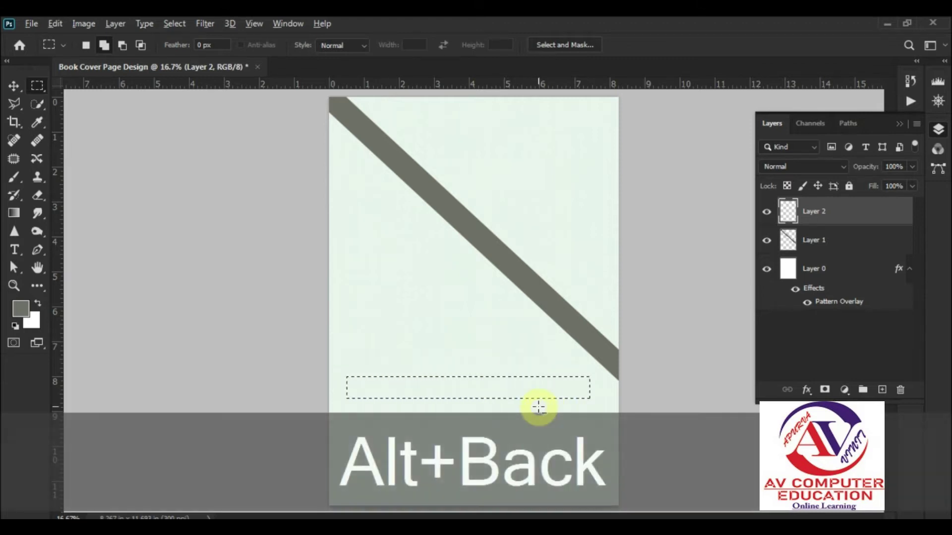
key("alt+BackSpace")
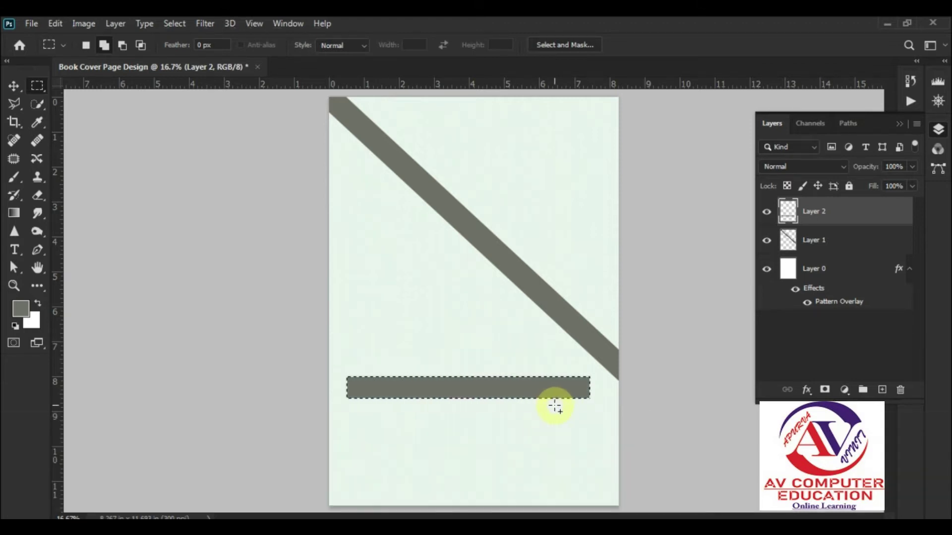
Step: Deselect and transform the second strip: rotate it about 36°, move it across the page's lower-left corner, and stretch its width to about 117%
key("ctrl+d")
key("ctrl+t")
left_click_drag(605, 367, 575, 448)
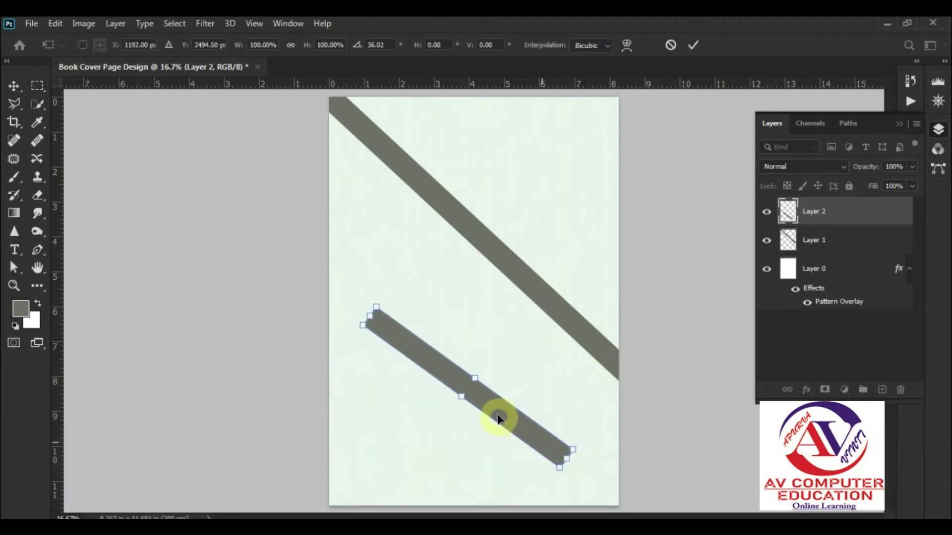
left_click_drag(497, 415, 471, 467)
left_click_drag(350, 372, 310, 352)
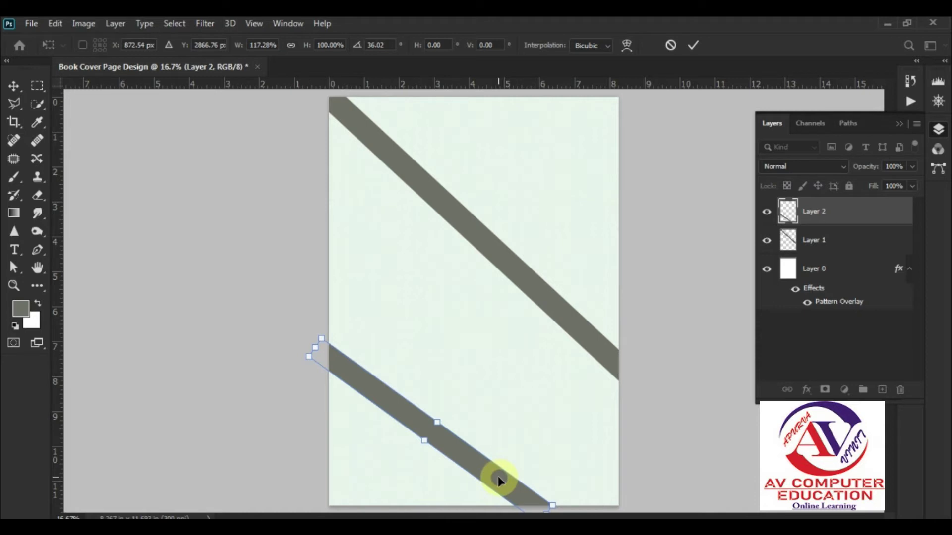
key("Down")
key("Down")
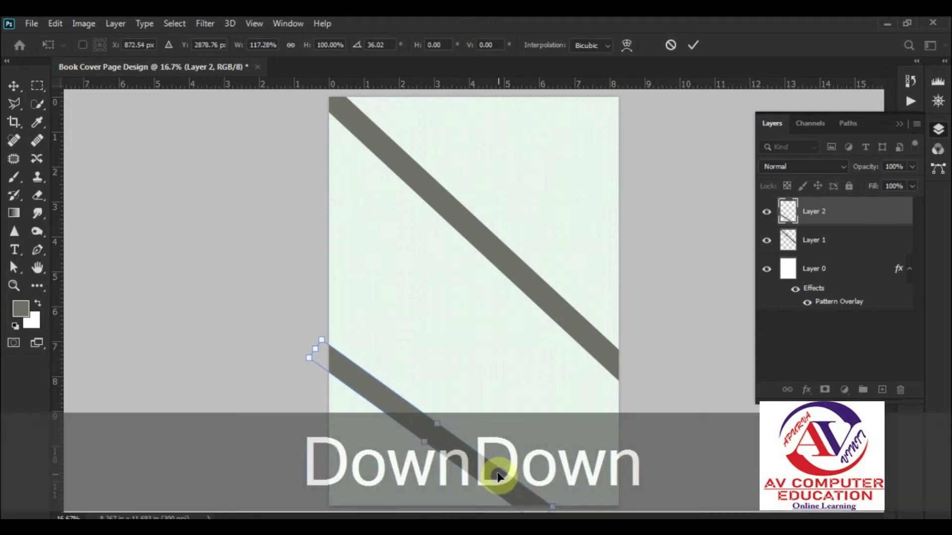
key("Return")
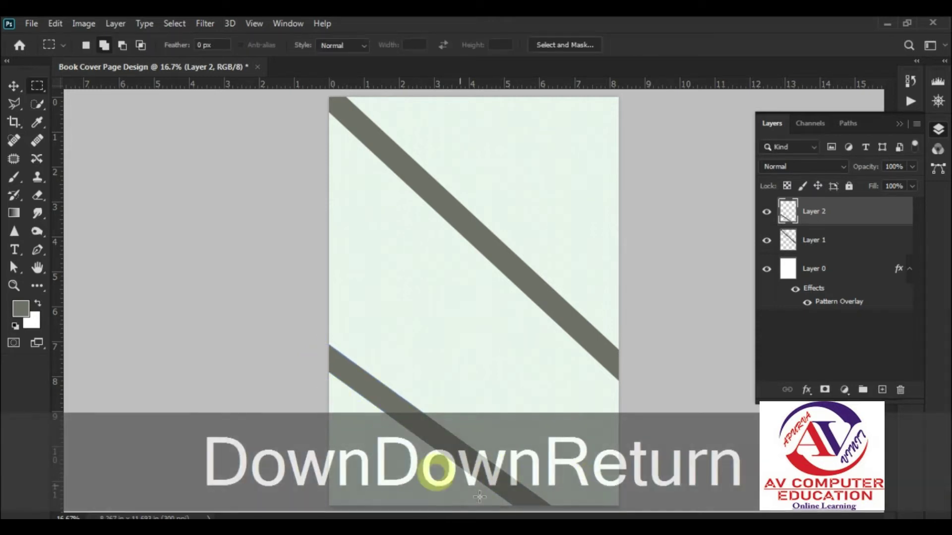
Step: Rotate the lower diagonal strip about 3.2° further clockwise
left_click(13, 85)
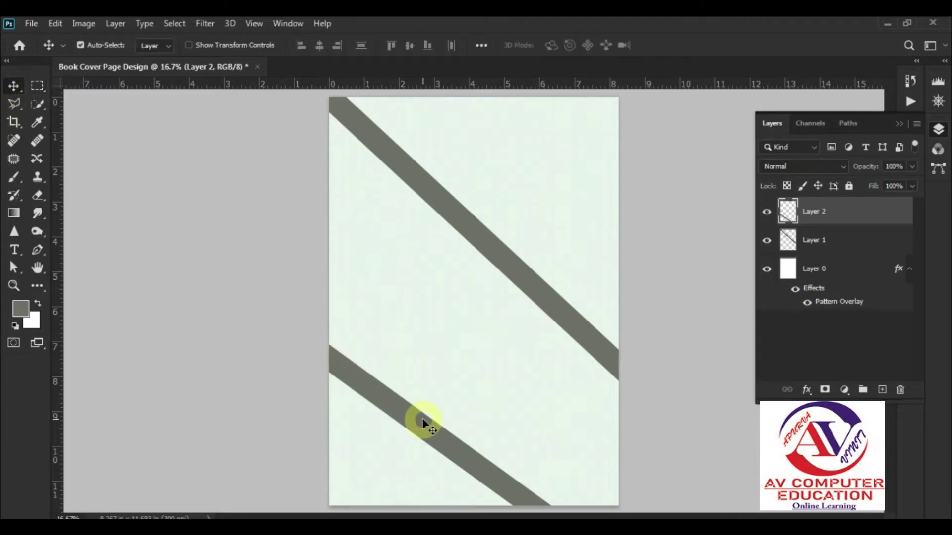
key("ctrl+t")
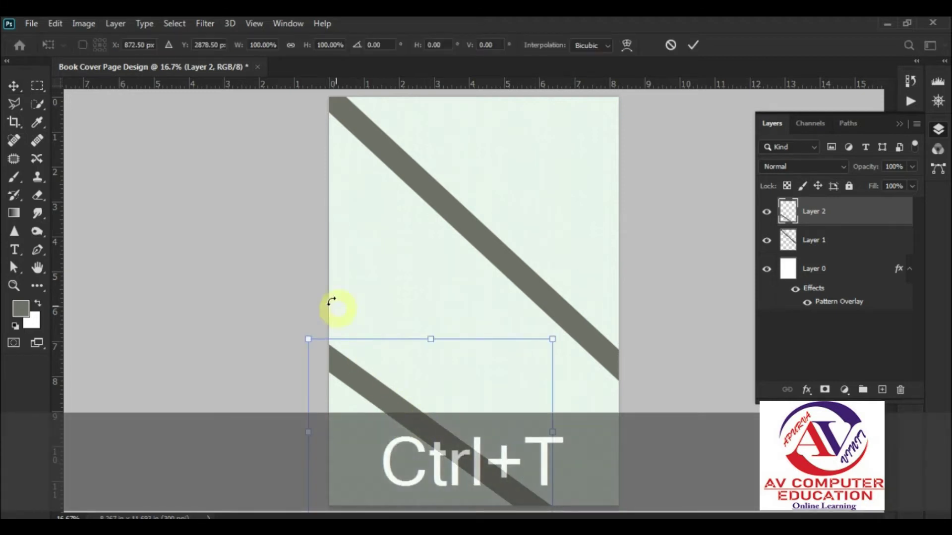
left_click_drag(304, 314, 321, 317)
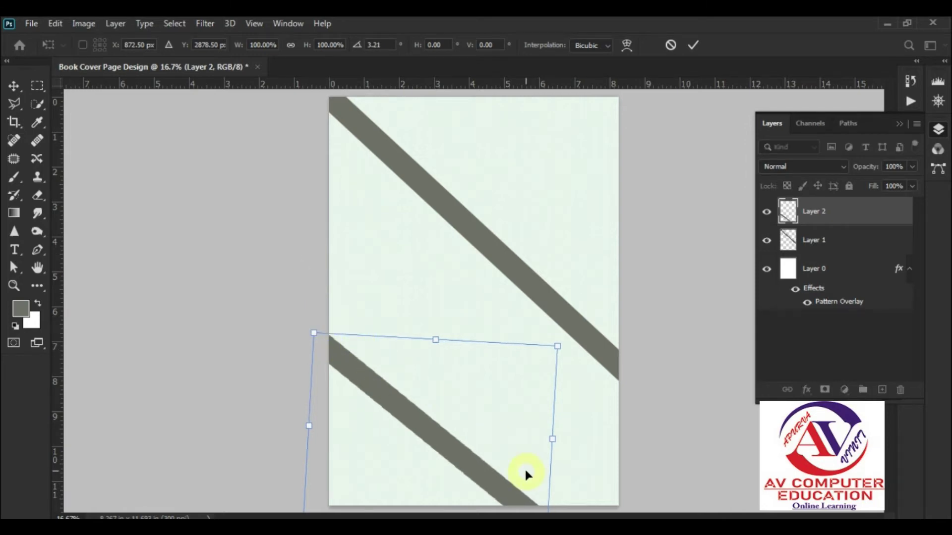
key("Return")
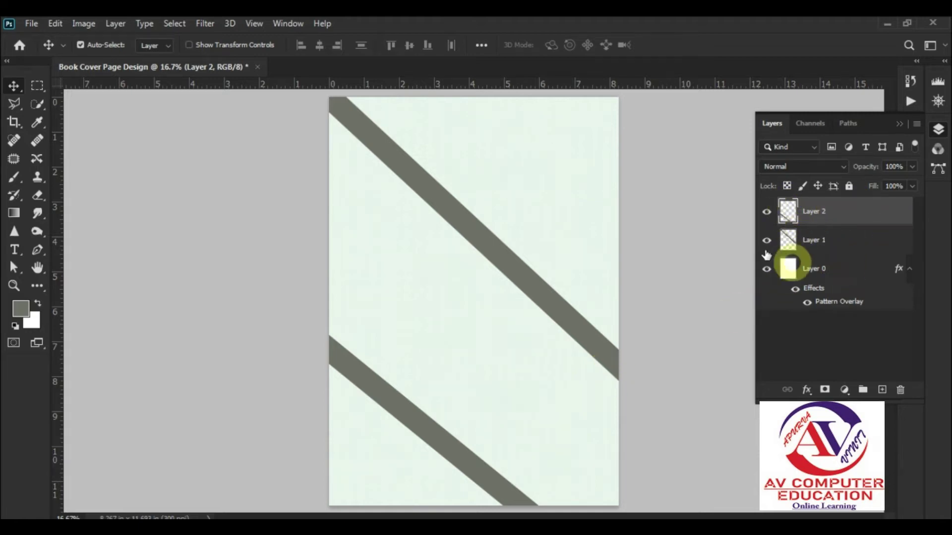
Step: Add a new layer above the two strips and activate the Polygonal Lasso tool
left_click(882, 391)
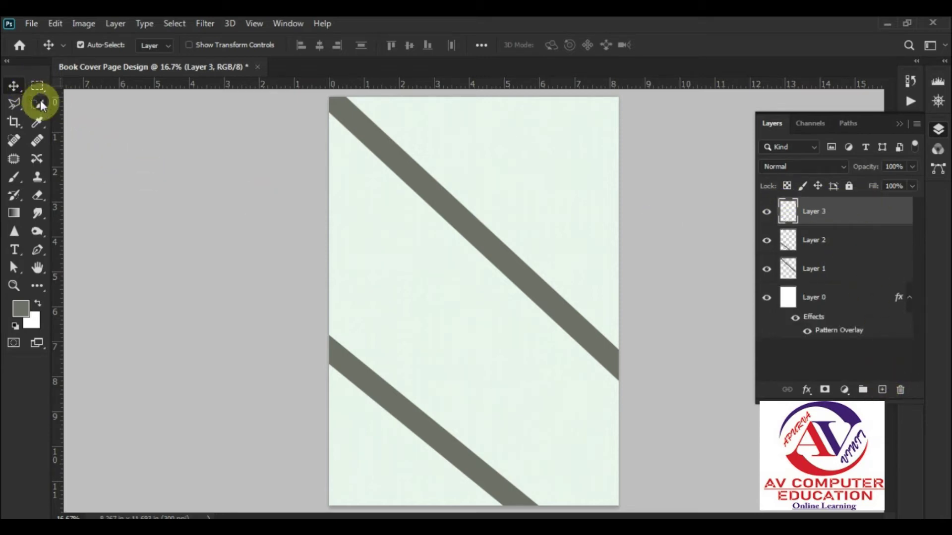
mouse_move(23, 104)
left_mouse_down()
mouse_move(91, 103)
mouse_move(61, 119)
left_mouse_up()
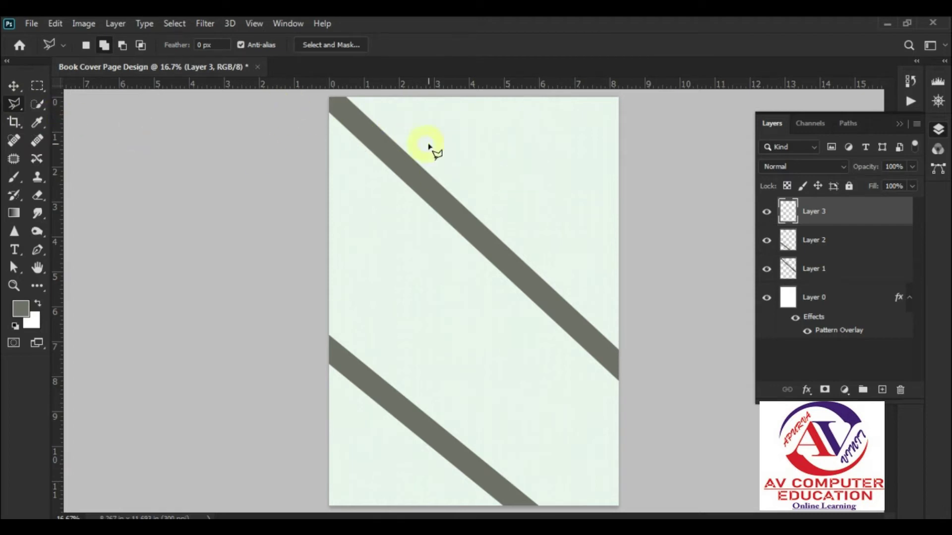
left_click(346, 100)
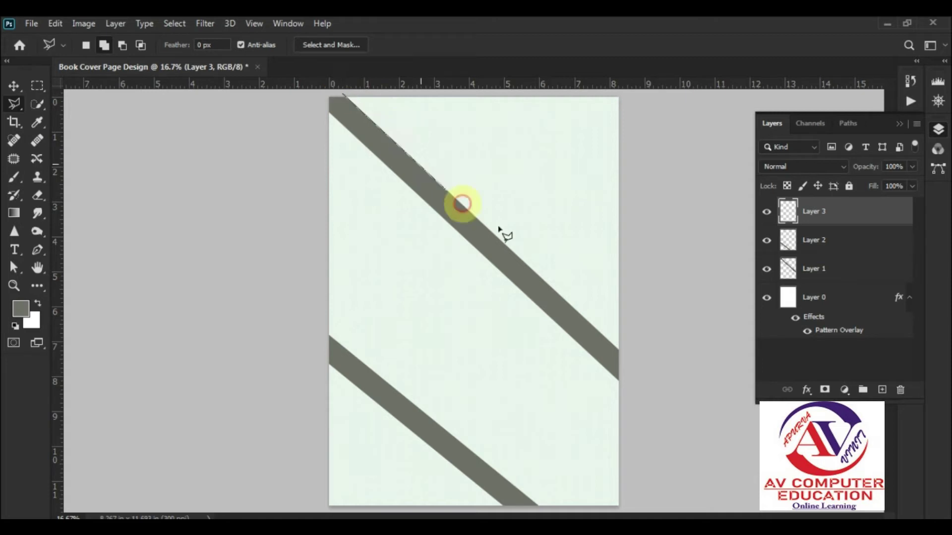
left_click(620, 353)
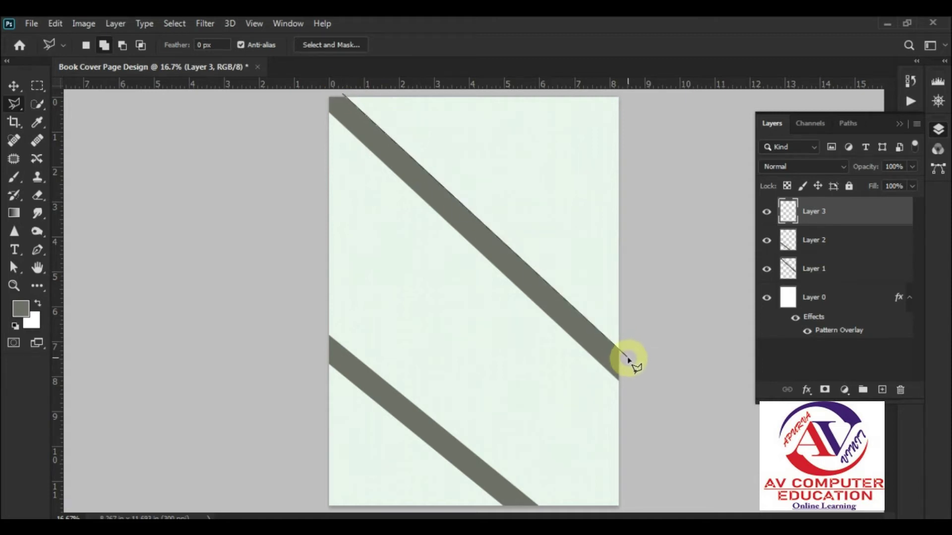
double_click(628, 361)
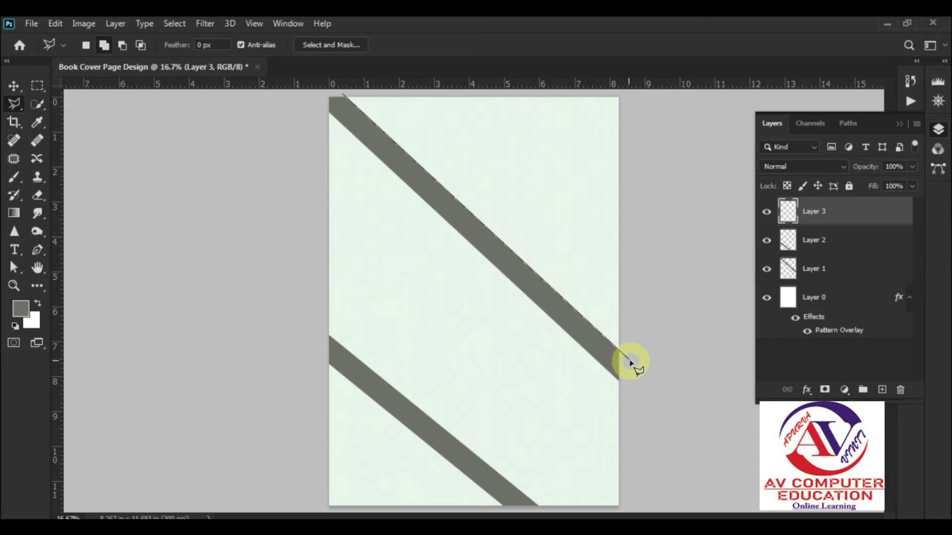
key("shift")
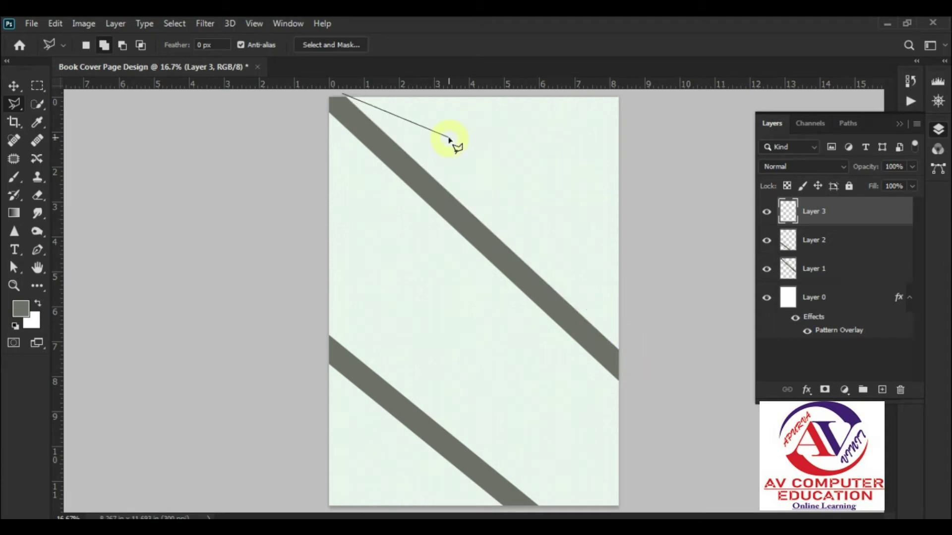
key("Escape")
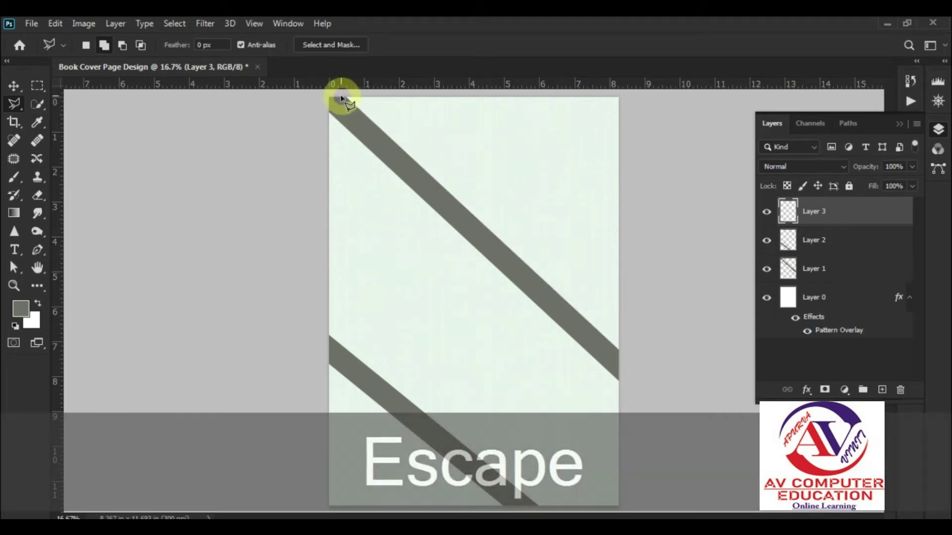
Step: Select the page's upper-right corner area with the Polygonal Lasso, following the upper strip's outer edge and closing the outline beyond the page
left_click(341, 97)
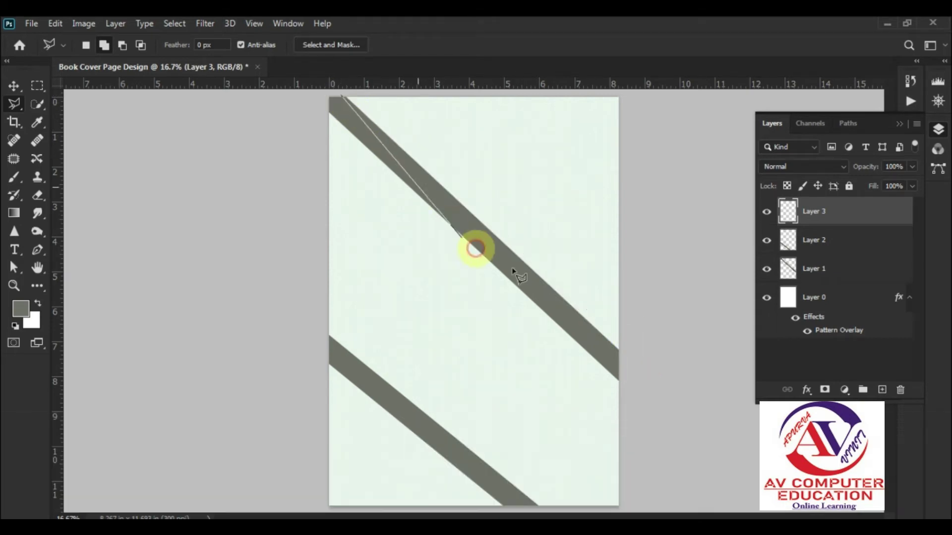
left_click(672, 403)
left_click(654, 97)
left_click(532, 90)
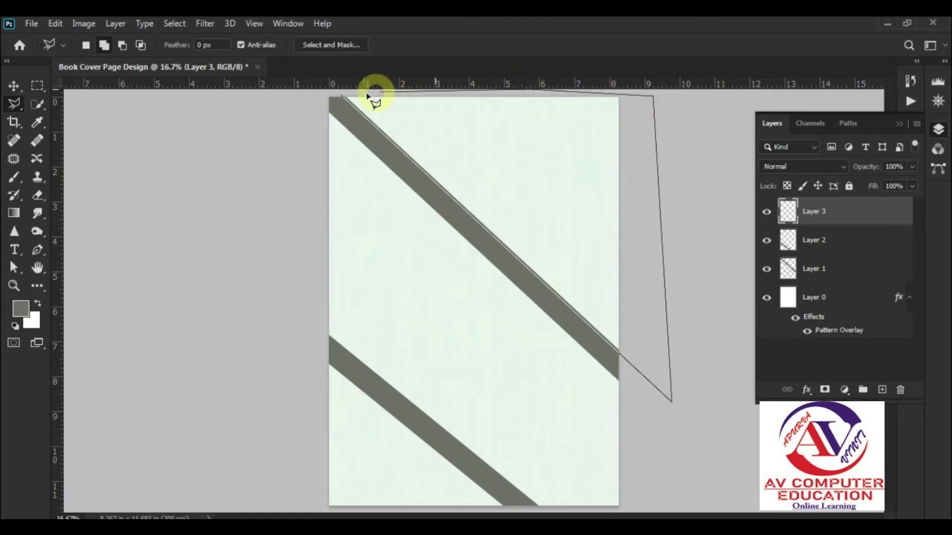
left_click(342, 95)
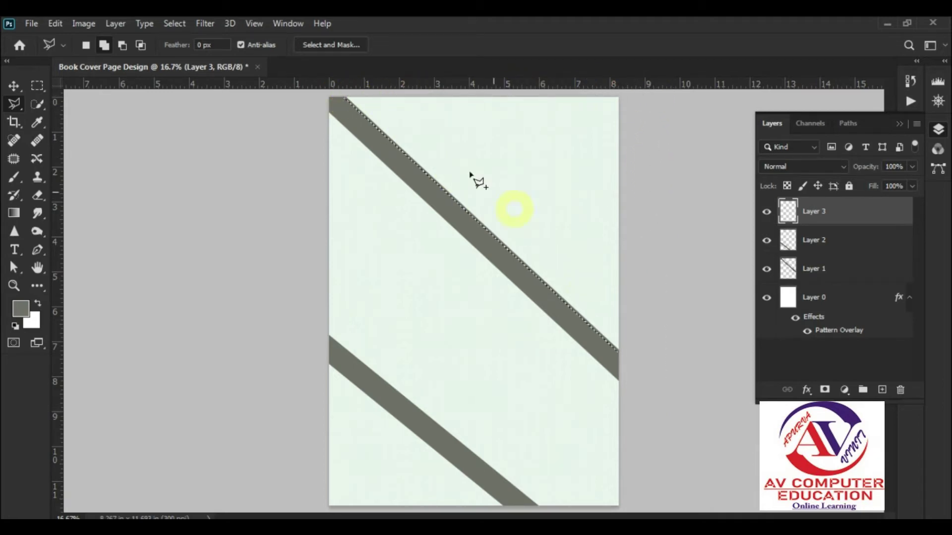
Step: Fill the selected upper-right area with dark grey #40403c as the foreground colour and deselect it
left_click(19, 308)
mouse_move(355, 185)
left_mouse_down()
mouse_move(371, 208)
mouse_move(353, 218)
left_mouse_up()
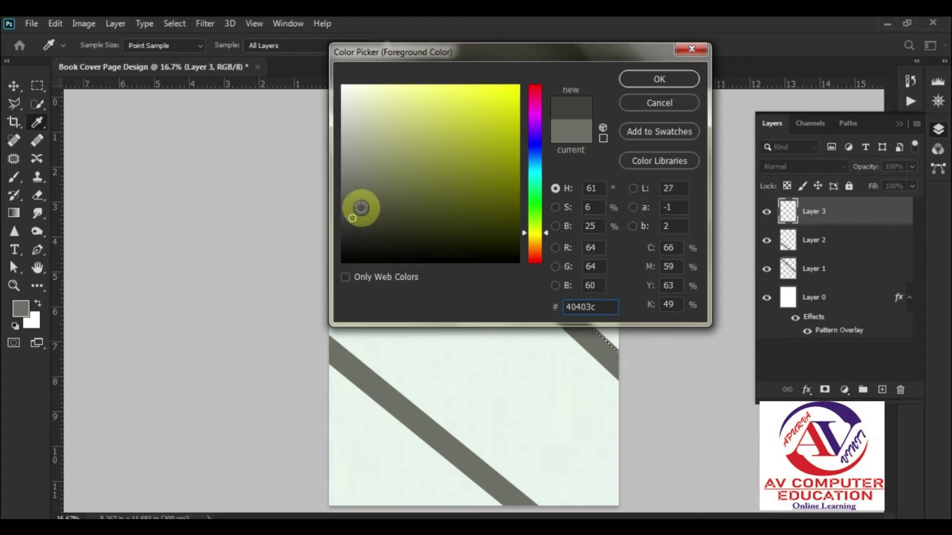
left_click(659, 79)
key("l")
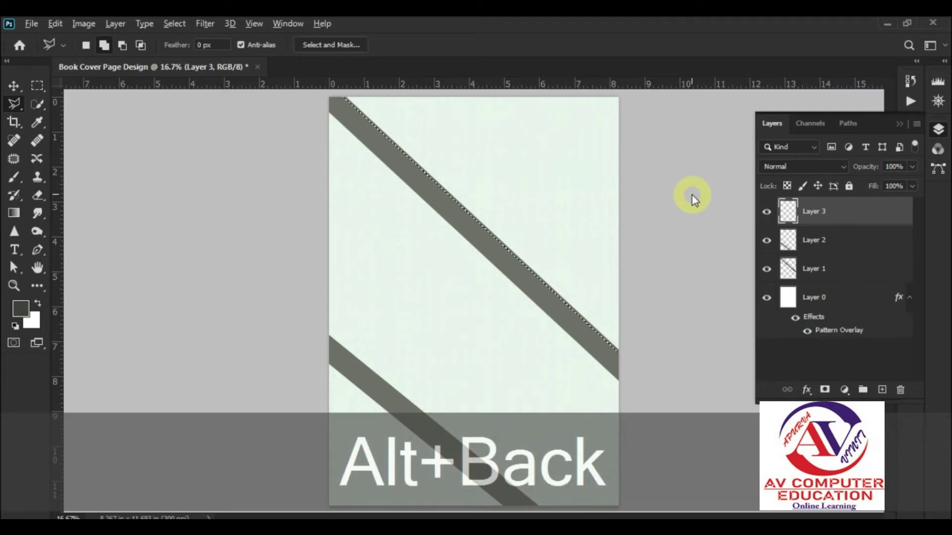
key("alt+BackSpace")
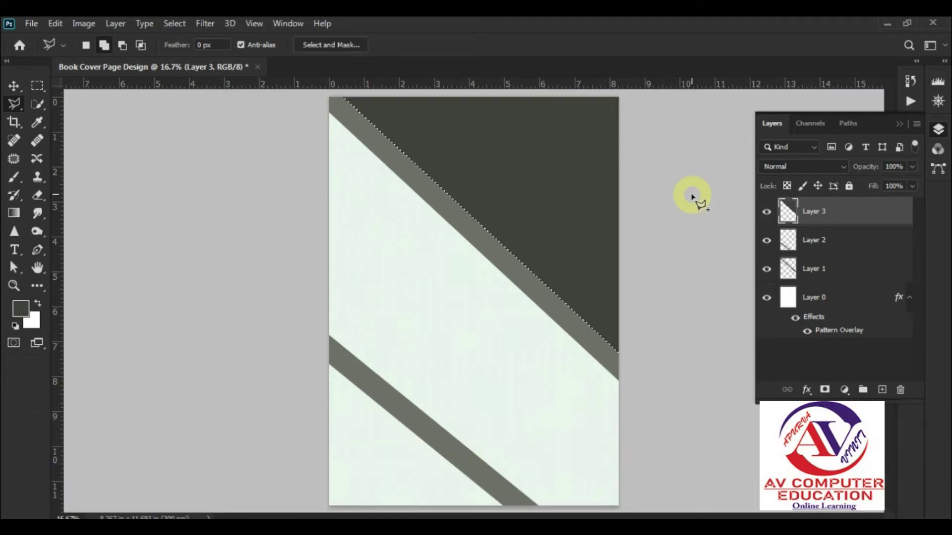
key("ctrl+d")
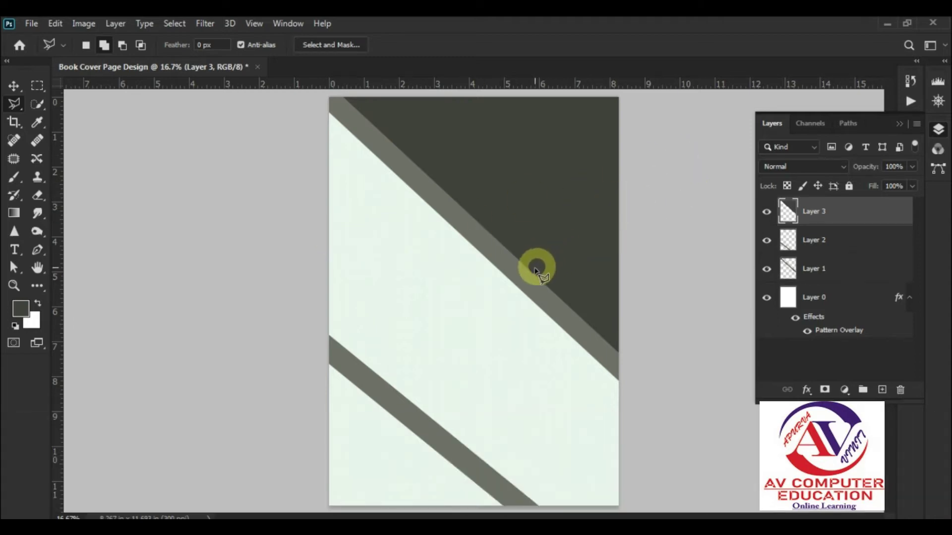
Step: Select a triangle in the dark grey area with the Polygonal Lasso, from the strip's edge to the page's right edge and back along the strip
left_click(511, 253)
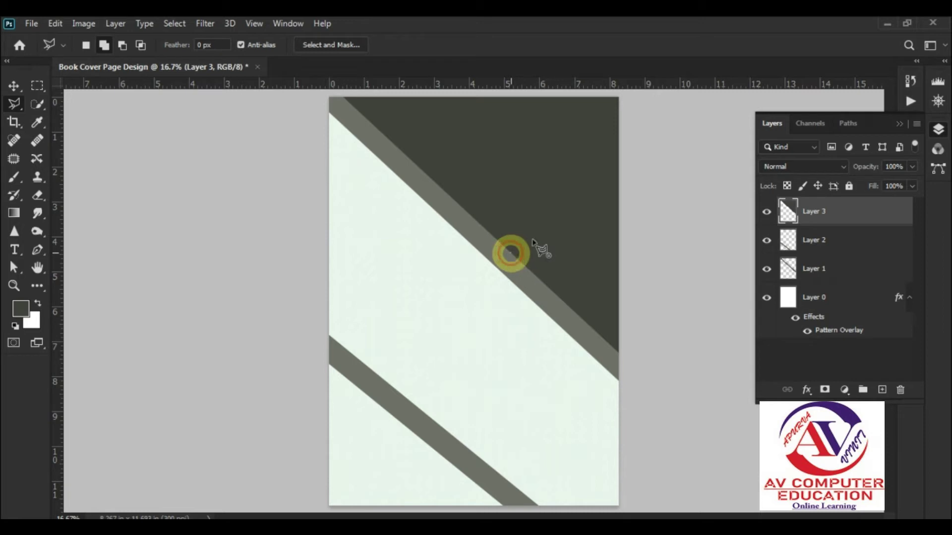
left_click(627, 174)
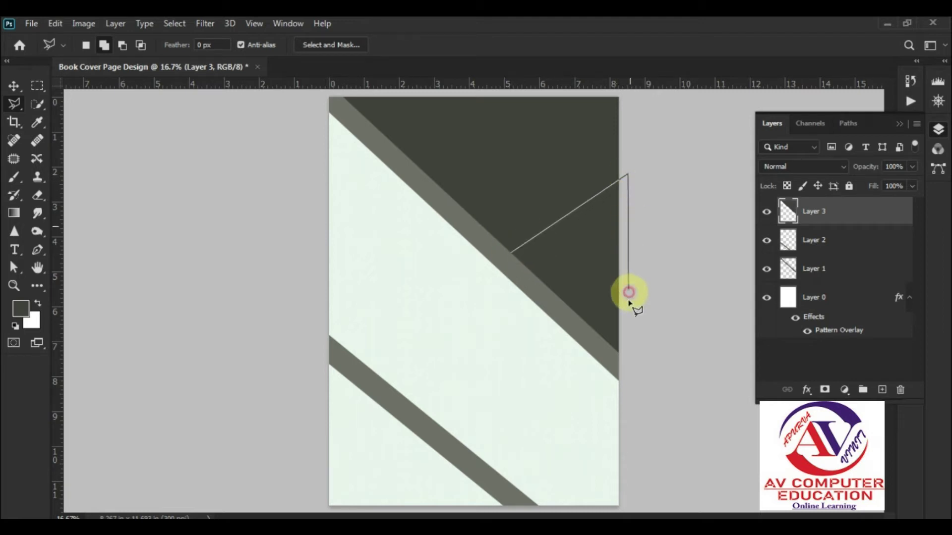
left_click(627, 357)
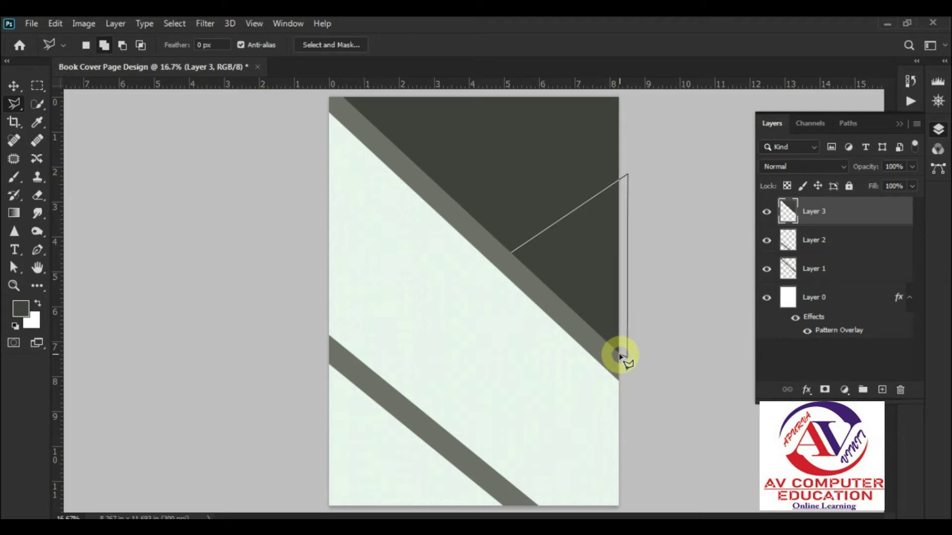
left_click(619, 355)
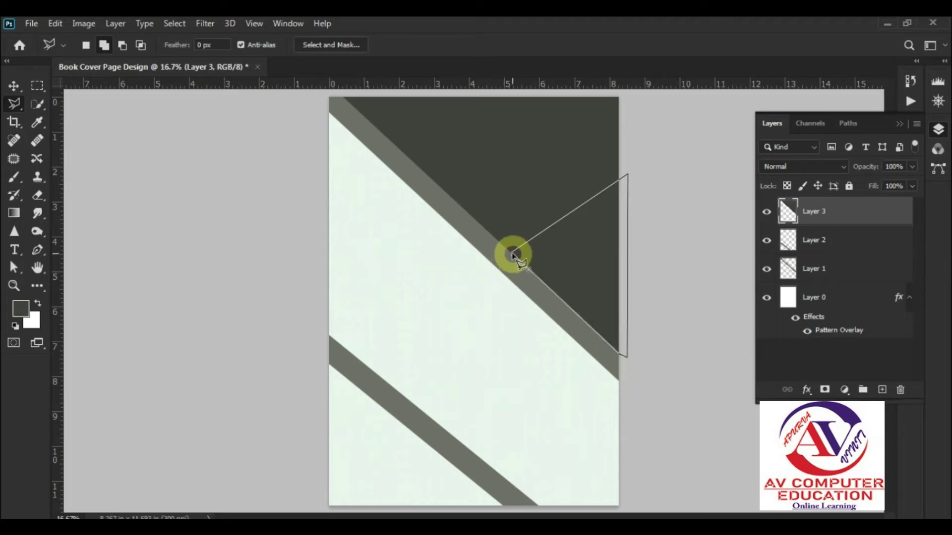
left_click(512, 255)
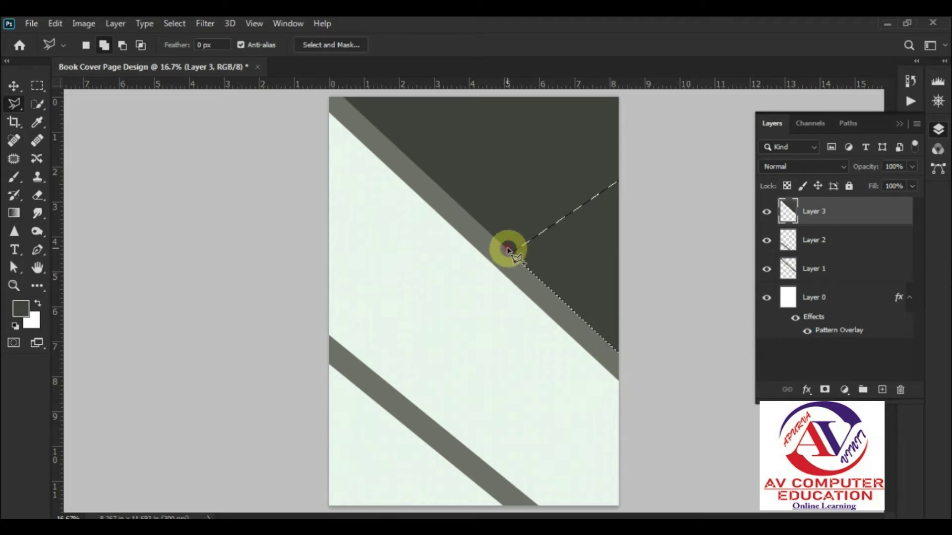
Step: Fill the selected triangle with near-black #040403 as the foreground colour and deselect it
left_click(20, 317)
left_click(406, 260)
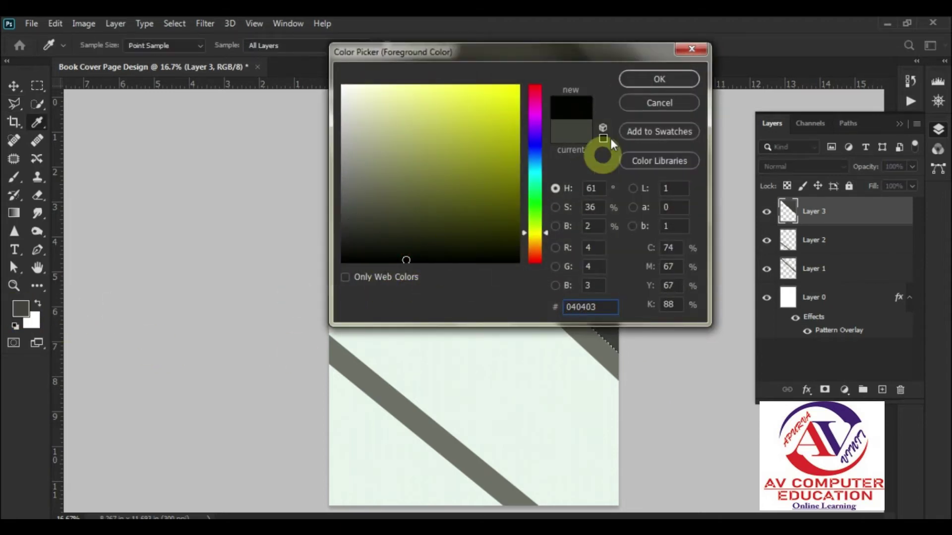
left_click(641, 81)
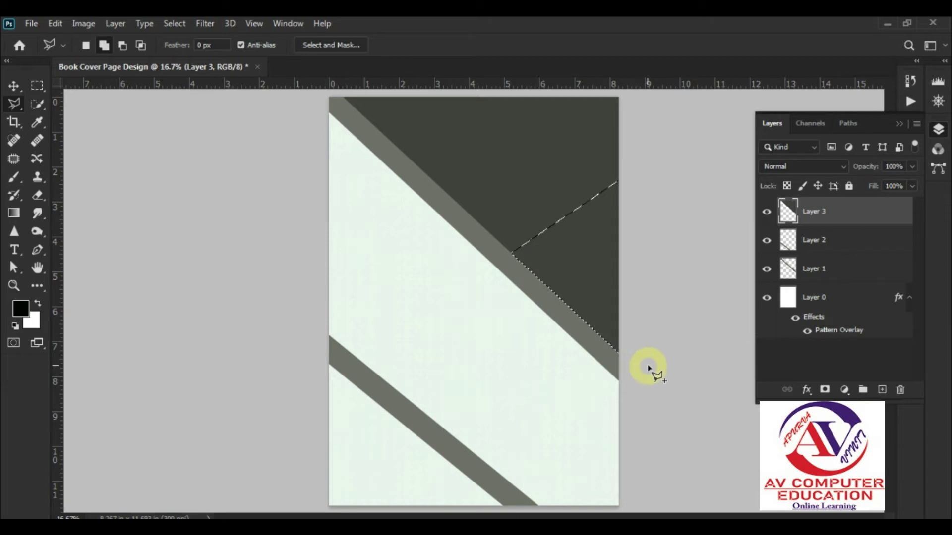
key("alt+BackSpace")
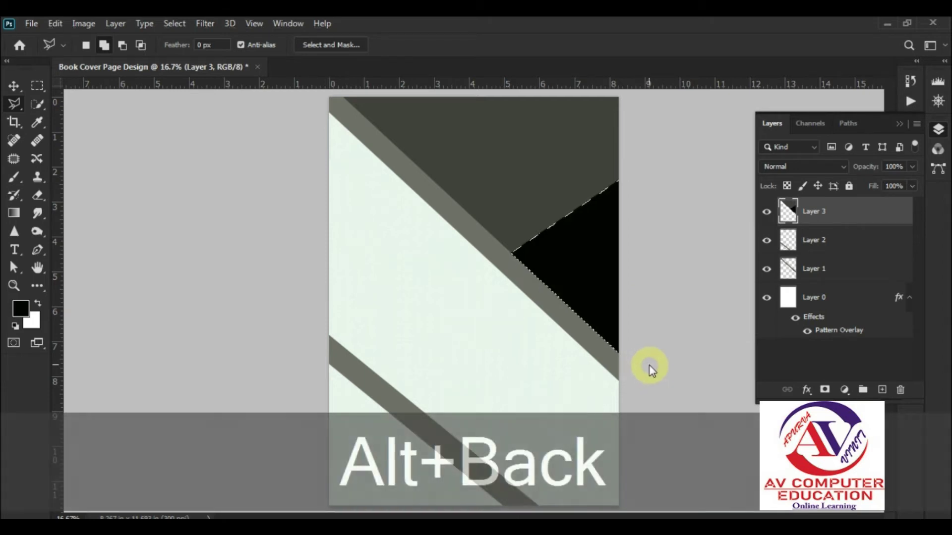
key("ctrl+d")
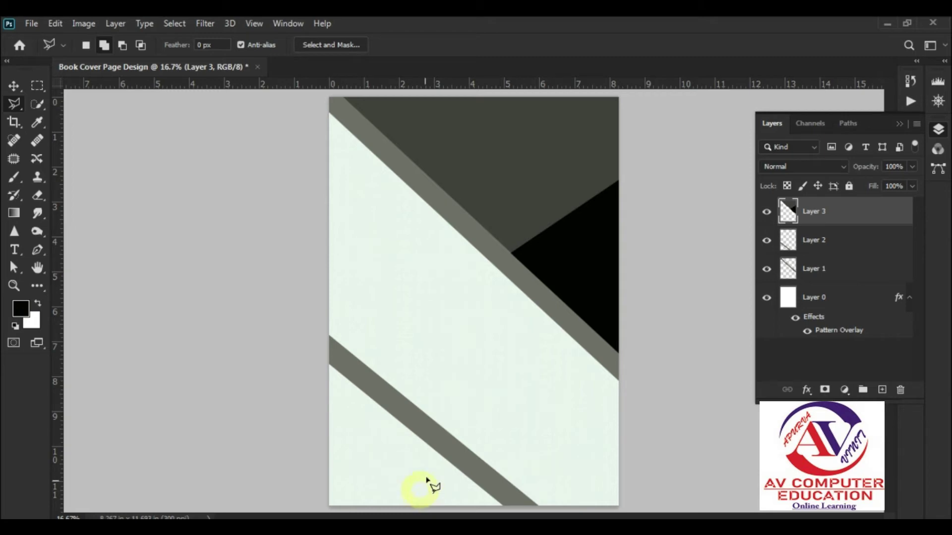
Step: Select the page's lower-left corner with the Polygonal Lasso, following the lower strip's outer edge and closing the outline beyond the page
left_click(327, 366)
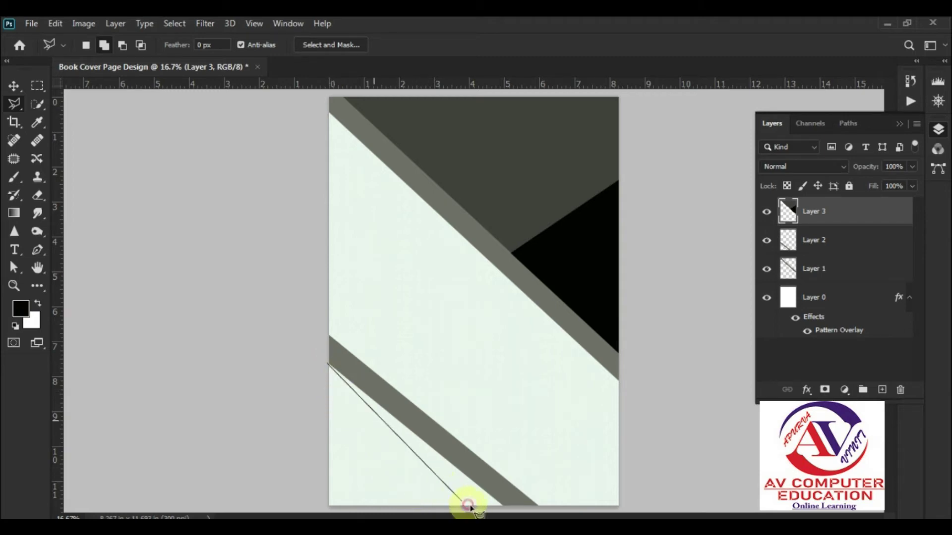
left_click(514, 513)
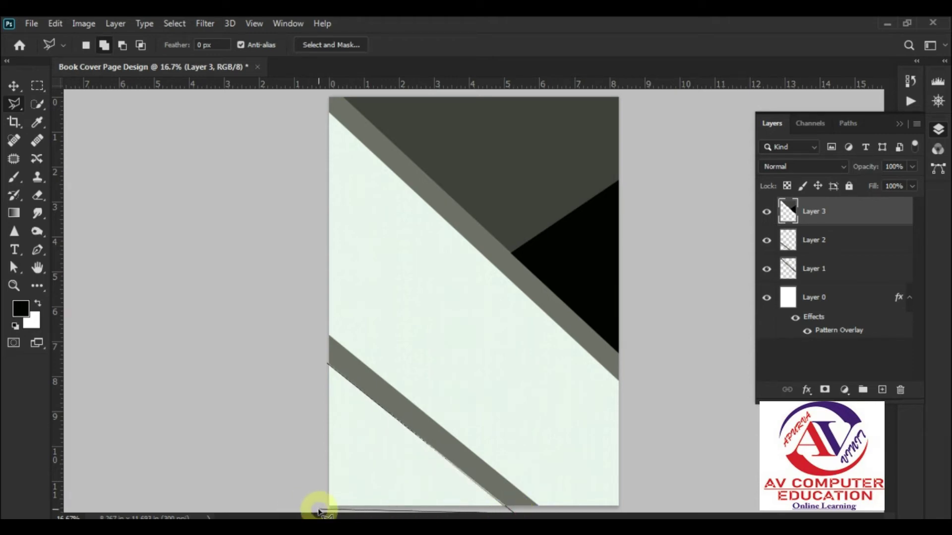
left_click(318, 363)
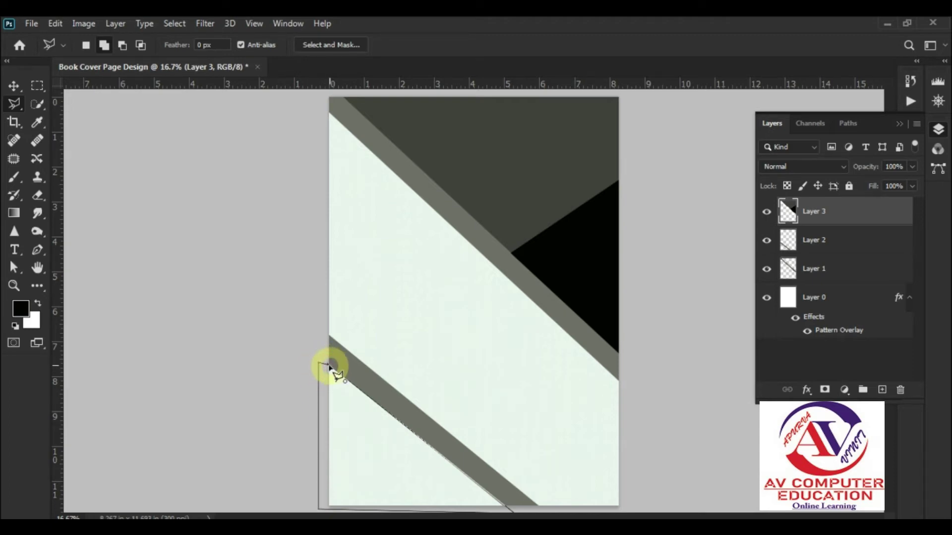
left_click(328, 365)
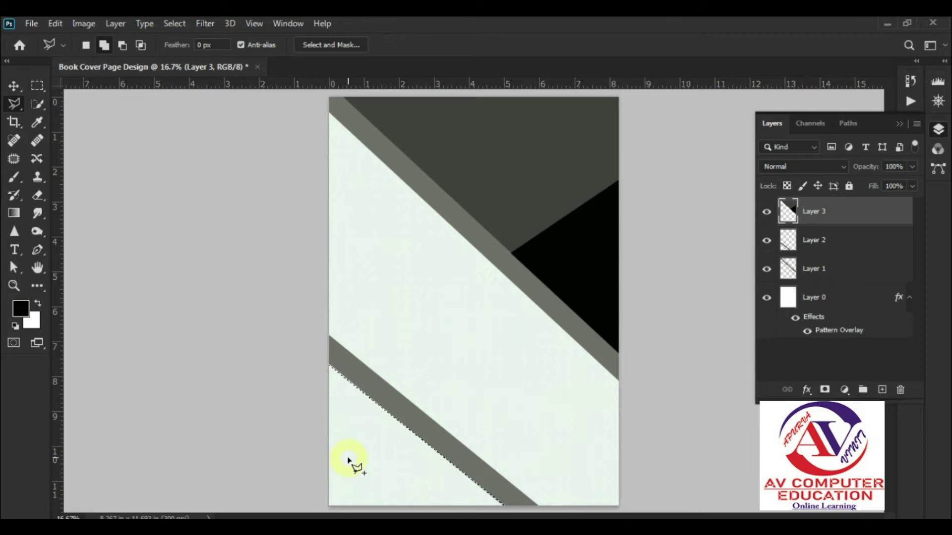
Step: Fill the selected lower-left corner with yellow #efc815 as the foreground colour and deselect it
left_click(20, 308)
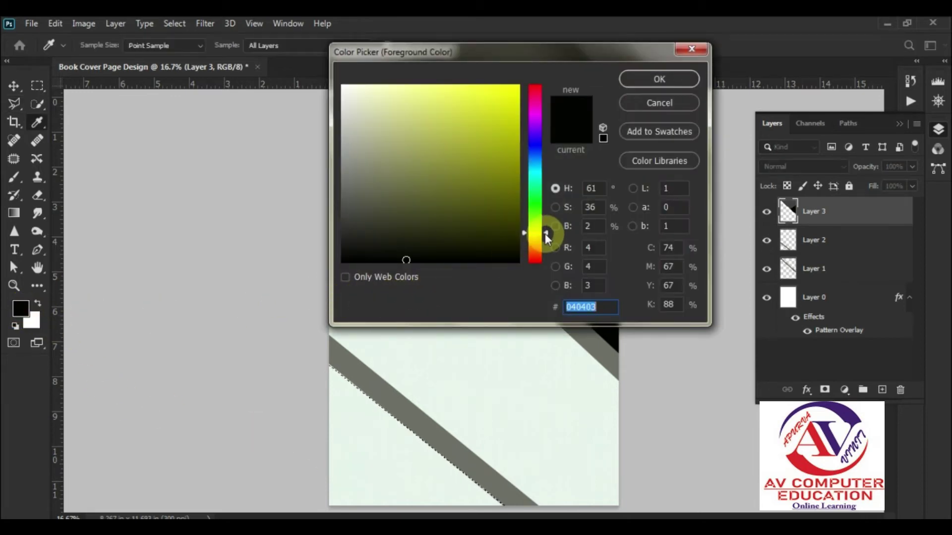
left_click_drag(547, 234, 545, 239)
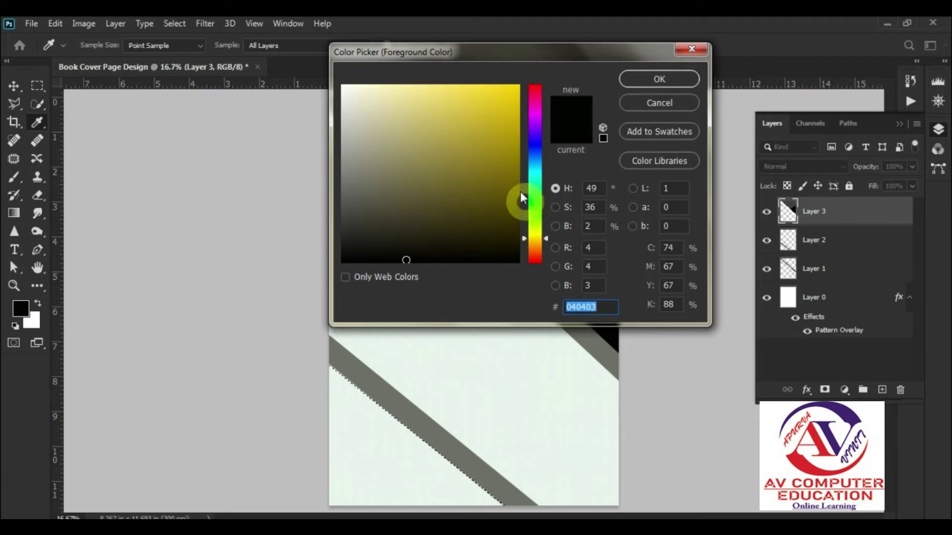
left_click(504, 96)
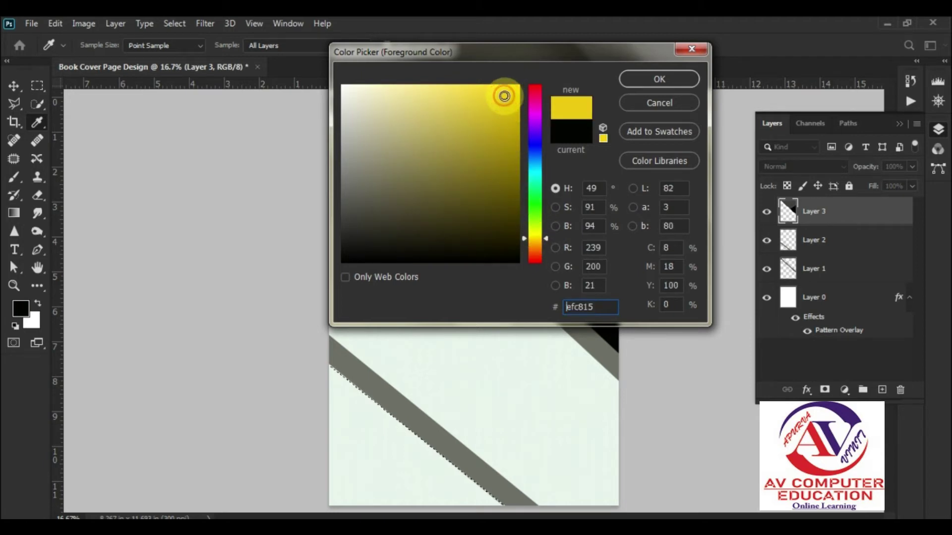
left_click(659, 78)
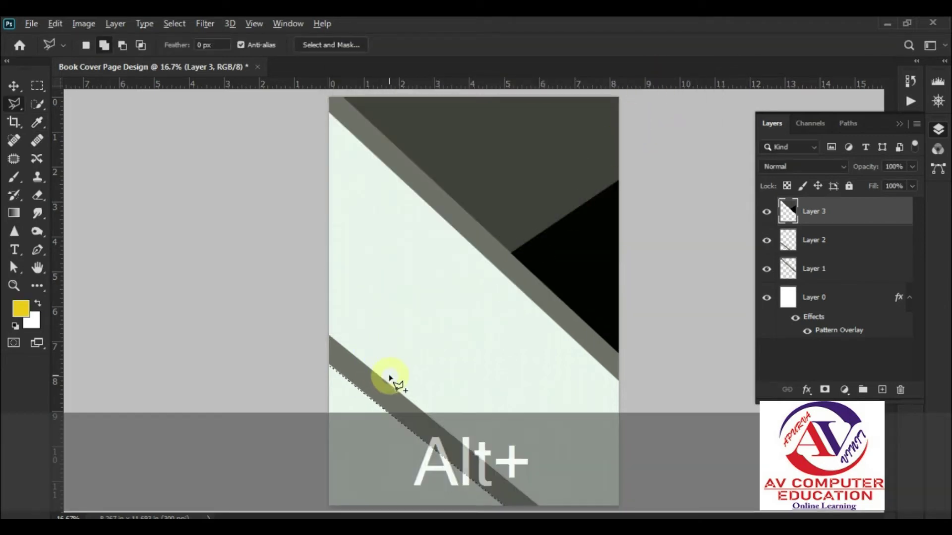
key("alt+BackSpace")
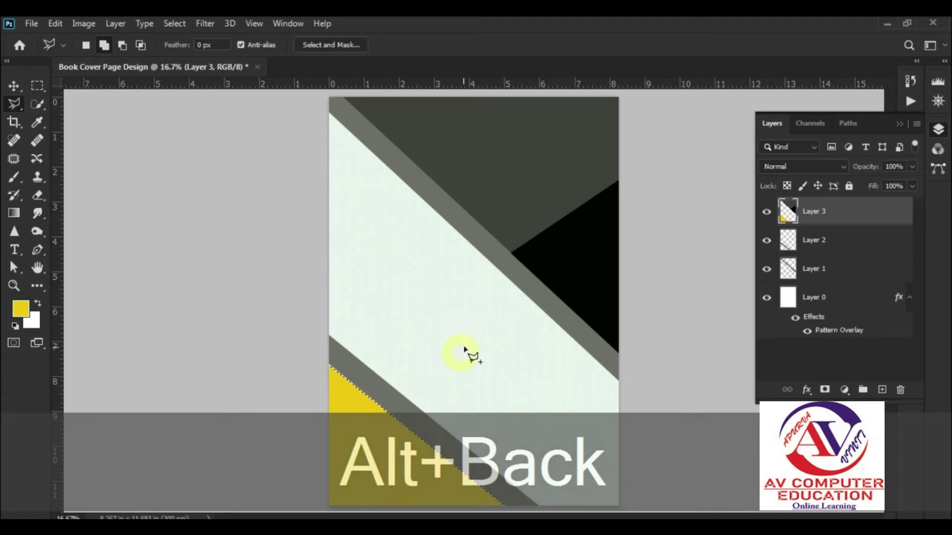
key("ctrl+d")
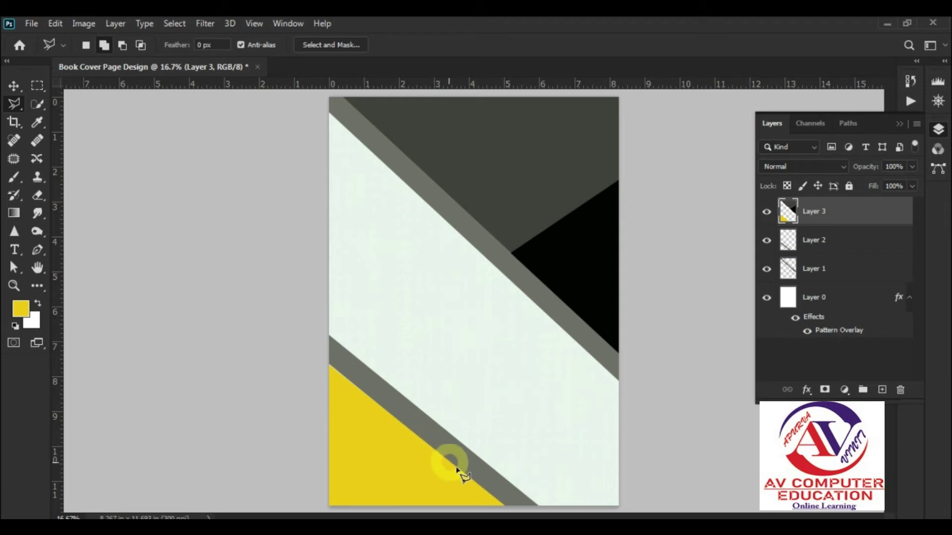
Step: Select the right-hand part of the yellow corner with the Polygonal Lasso, from the strip's outer edge down to the page's bottom edge
left_click(508, 508)
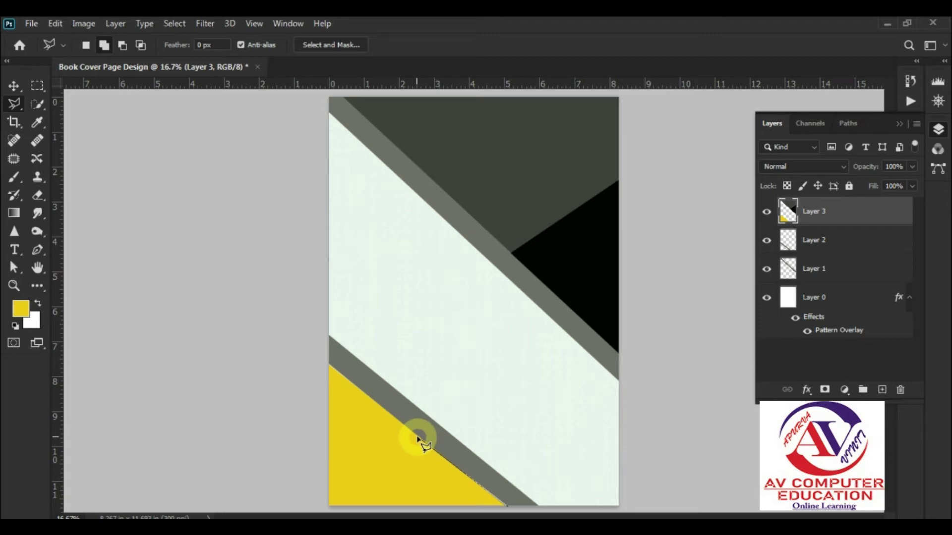
key("ctrl+equal")
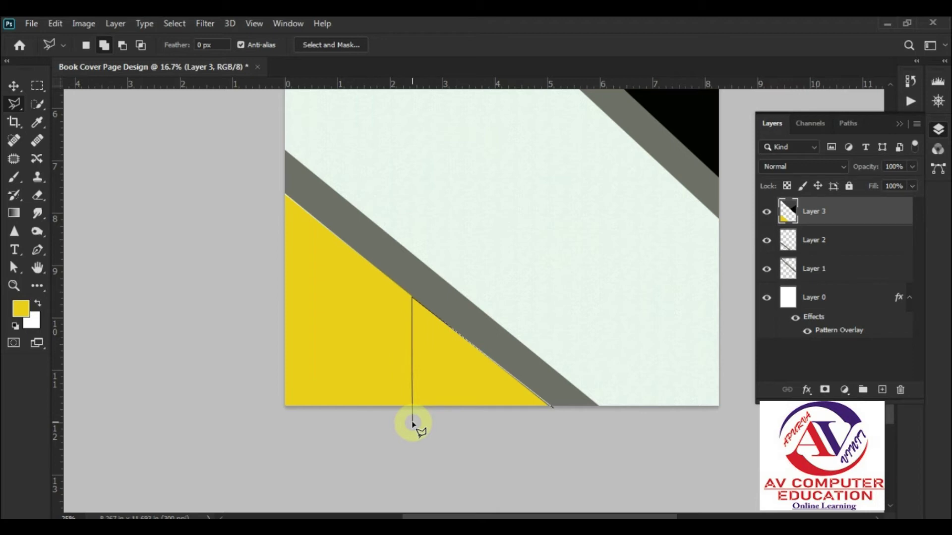
left_click(387, 415)
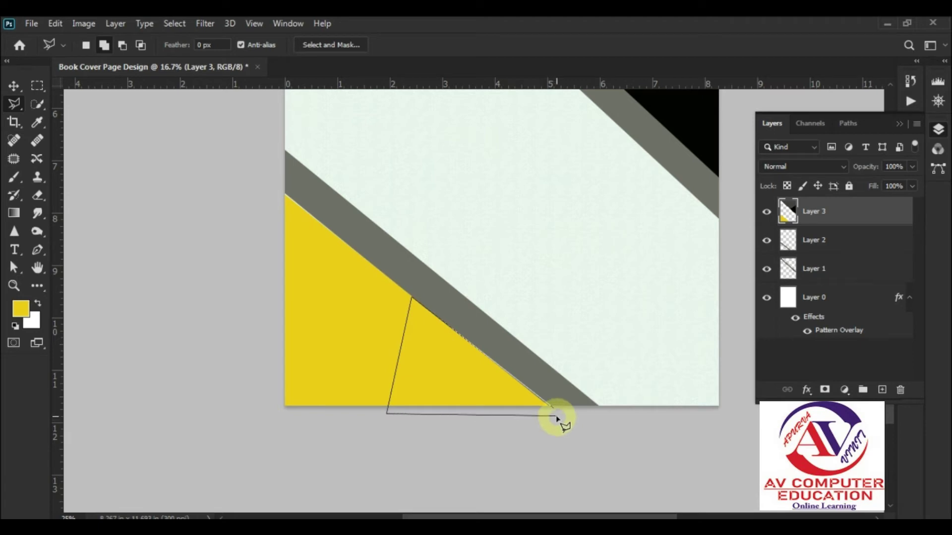
left_click(556, 416)
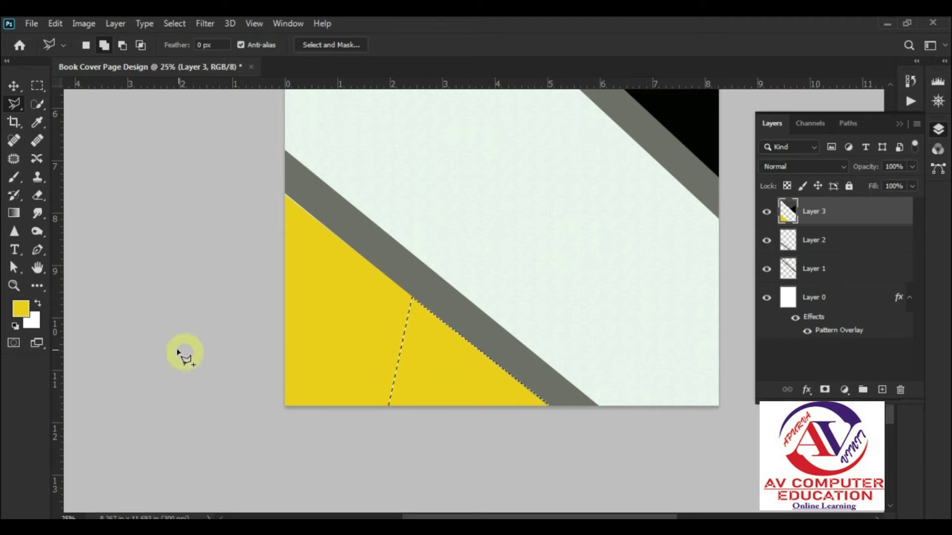
Step: Fill the selected part of the yellow corner with darker yellow #c3a208 as the foreground colour and deselect it
left_click(21, 308)
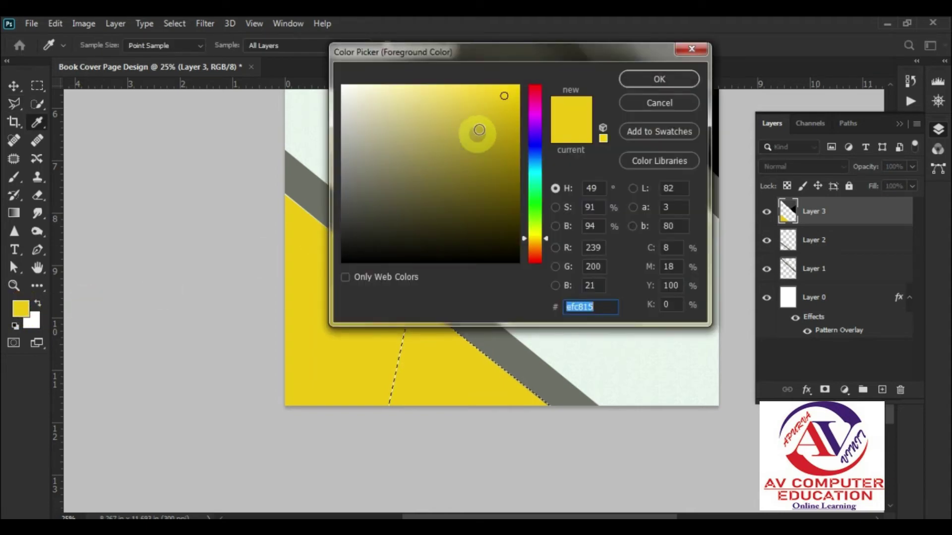
left_click(514, 115)
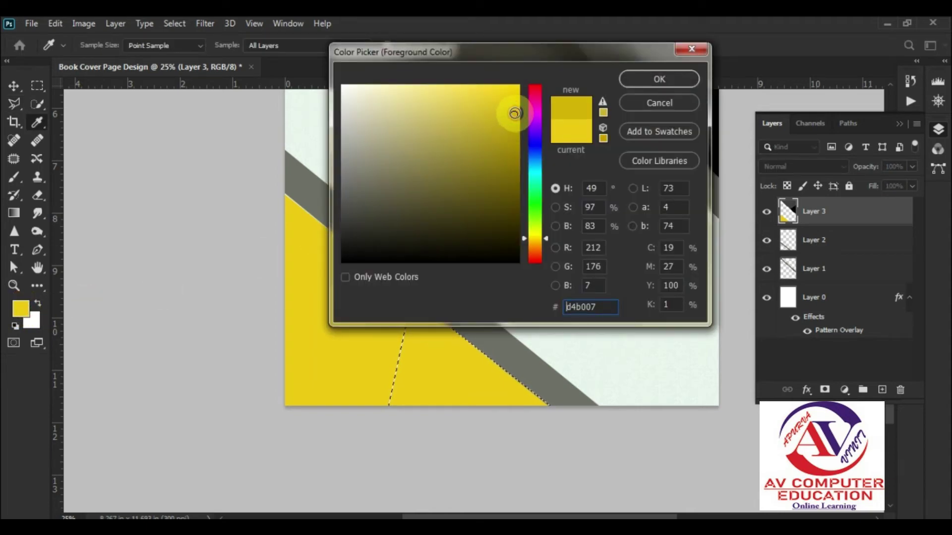
left_click(486, 118)
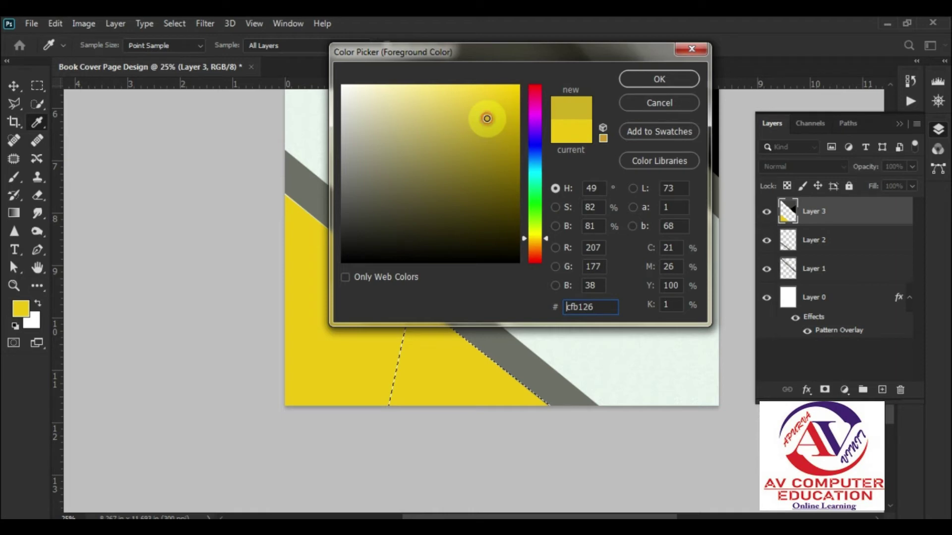
mouse_move(486, 118)
left_mouse_down()
mouse_move(461, 102)
mouse_move(511, 125)
left_mouse_up()
left_click(661, 77)
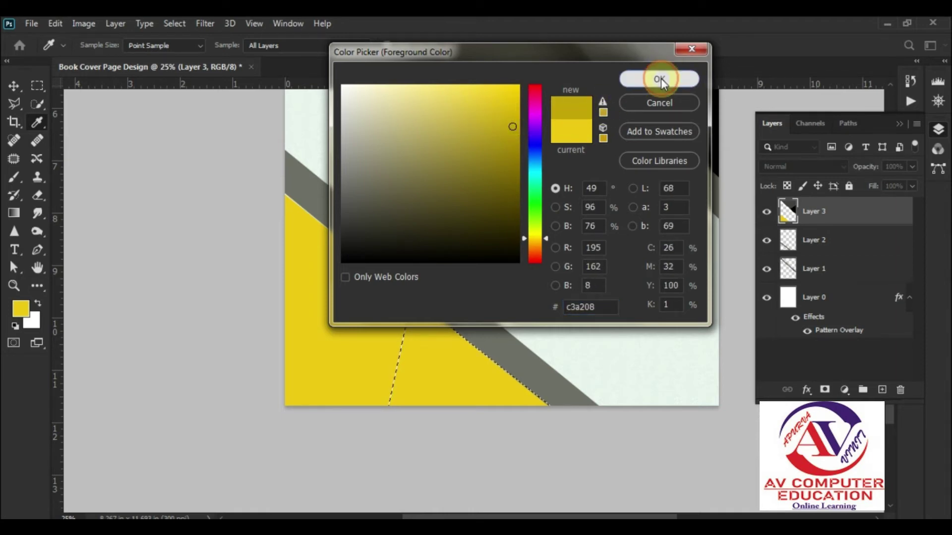
key("alt+BackSpace")
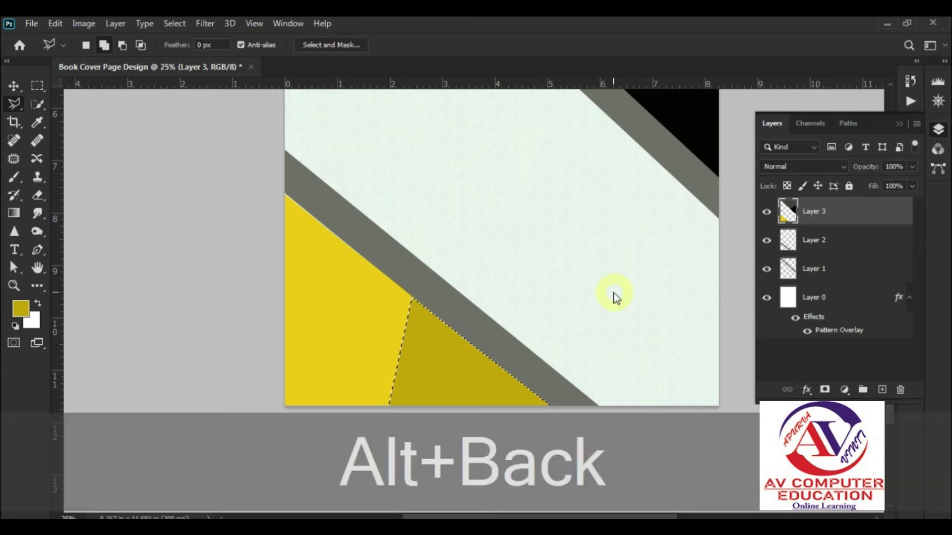
key("ctrl+d")
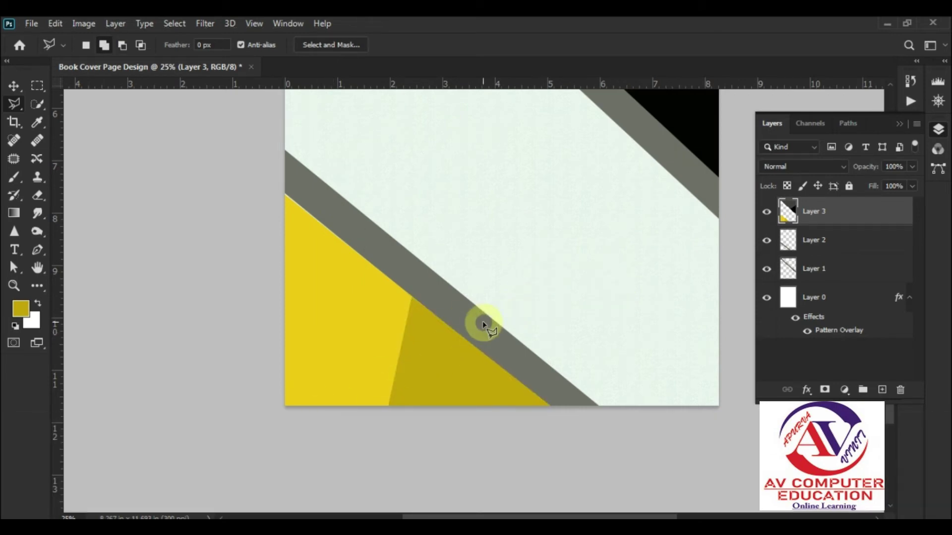
Step: Add a new layer and outline the page's upper-left area with the Polygonal Lasso, using 45° edges that meet in a point inside the dark grey area
scroll(425, 328, "up", 3)
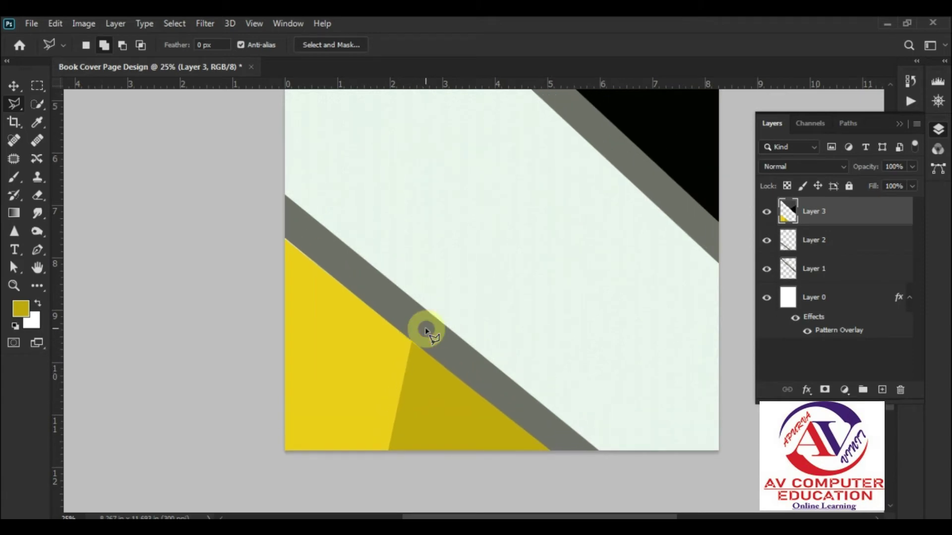
key("ctrl+minus")
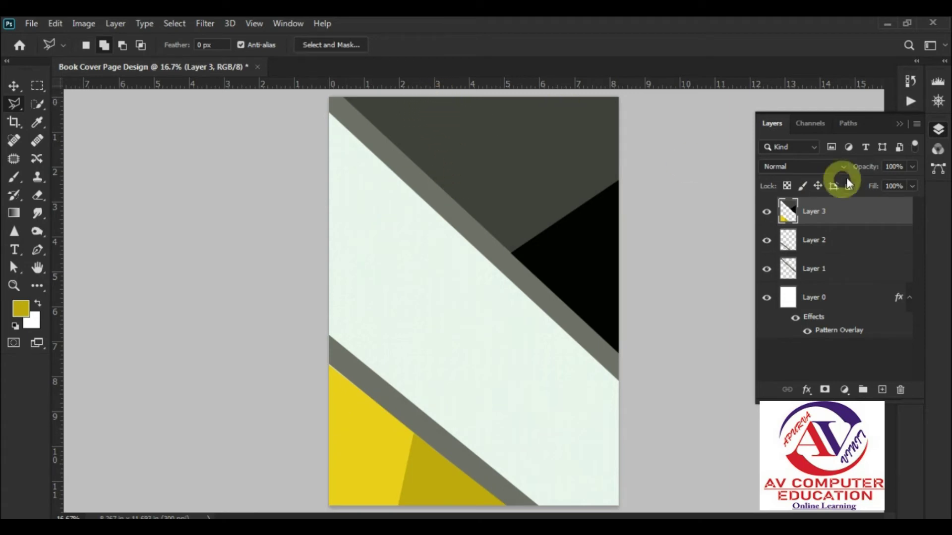
left_click(881, 389)
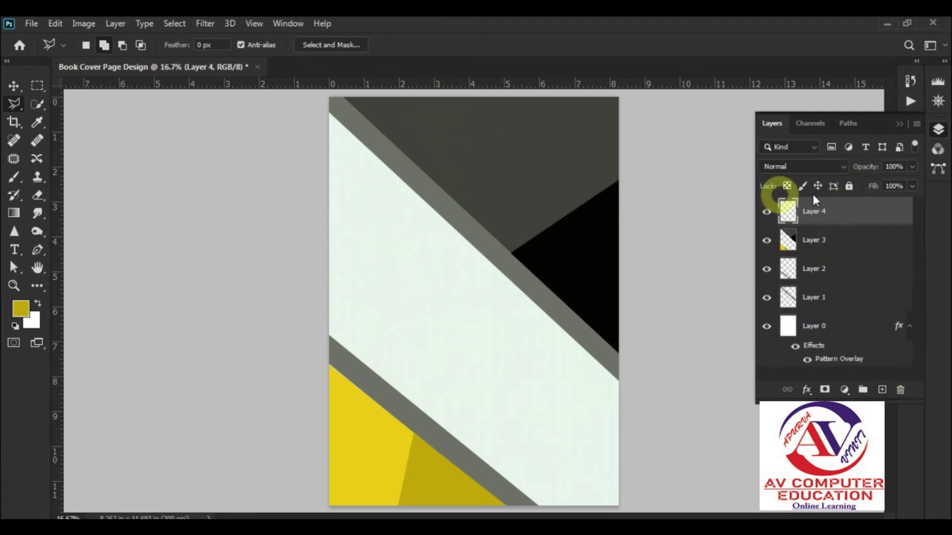
left_click(445, 95)
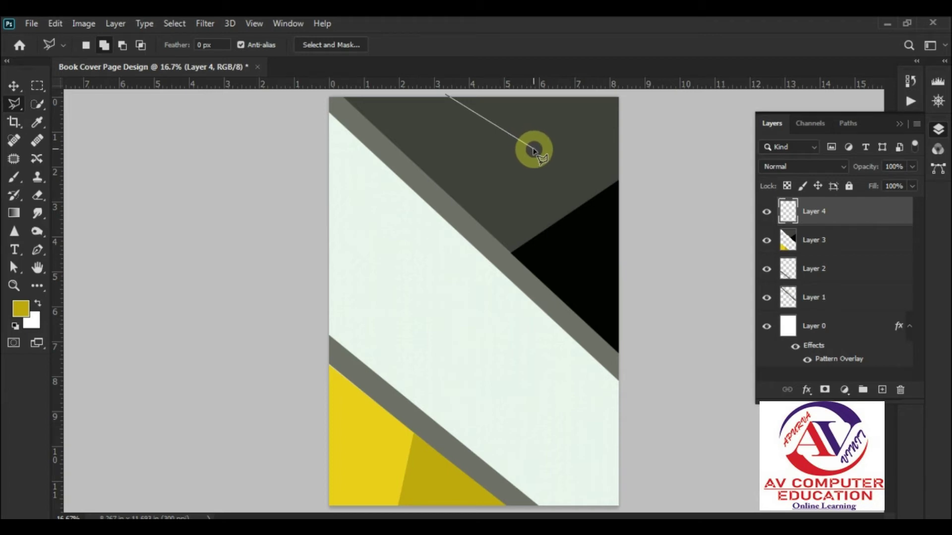
key("Escape")
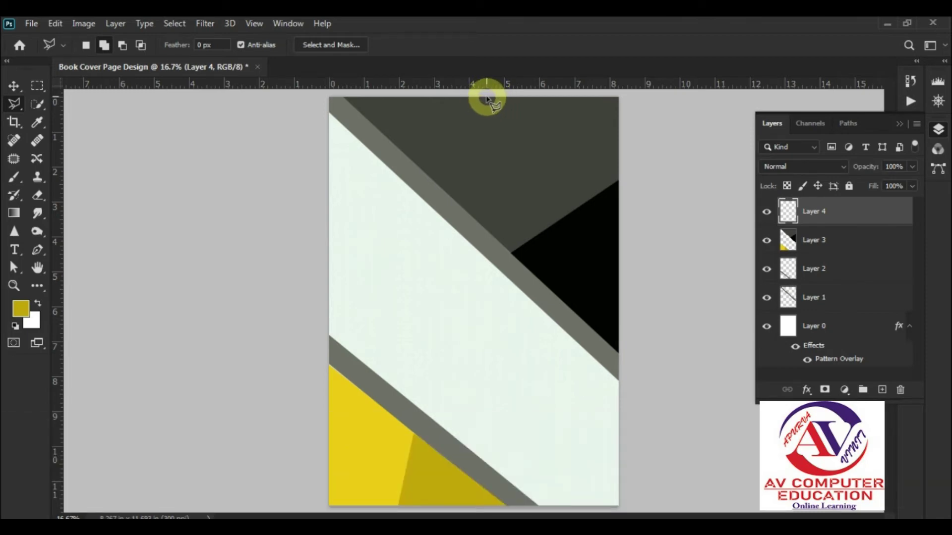
left_click(477, 95)
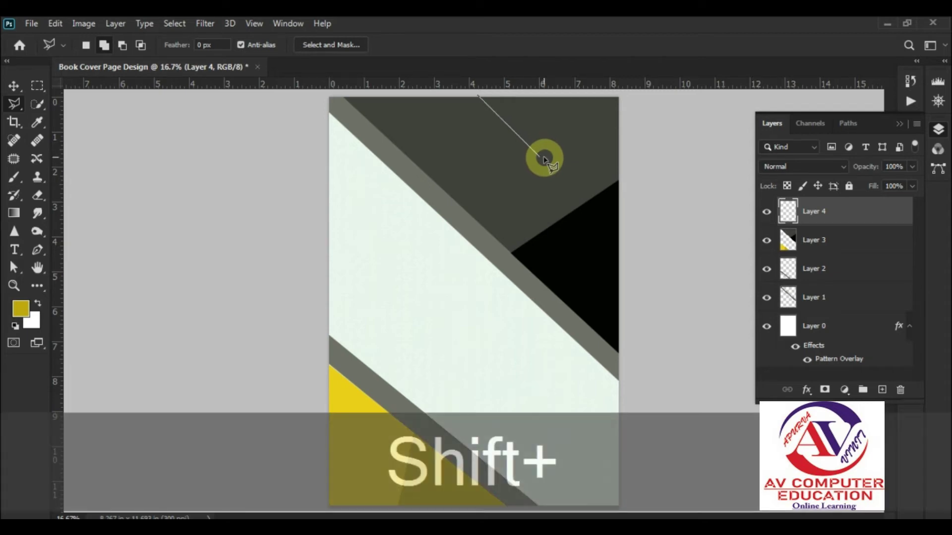
left_click(542, 160, "shift")
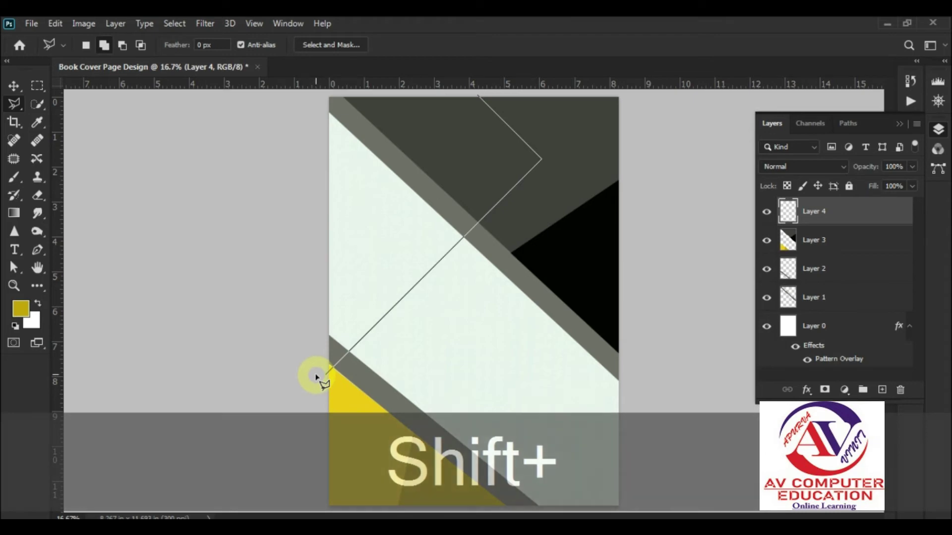
left_click(325, 372)
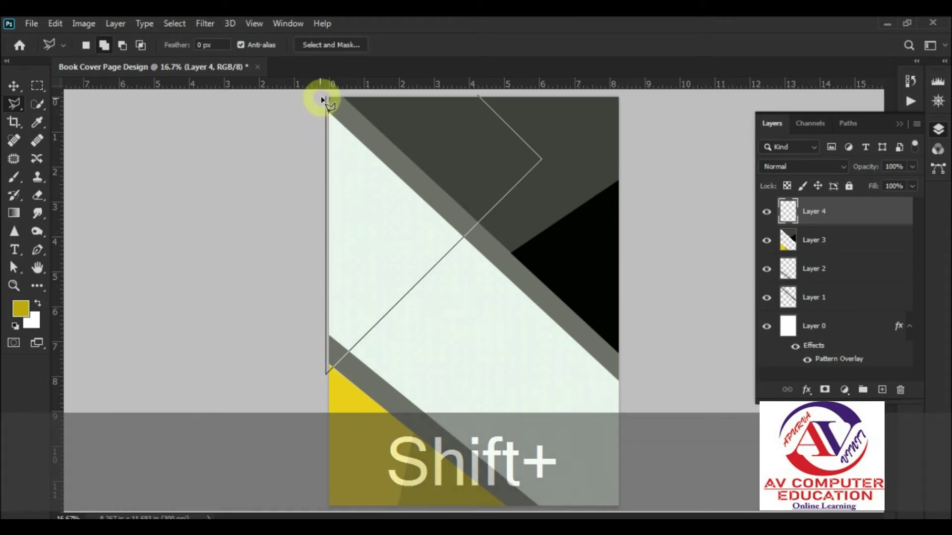
left_click(322, 98)
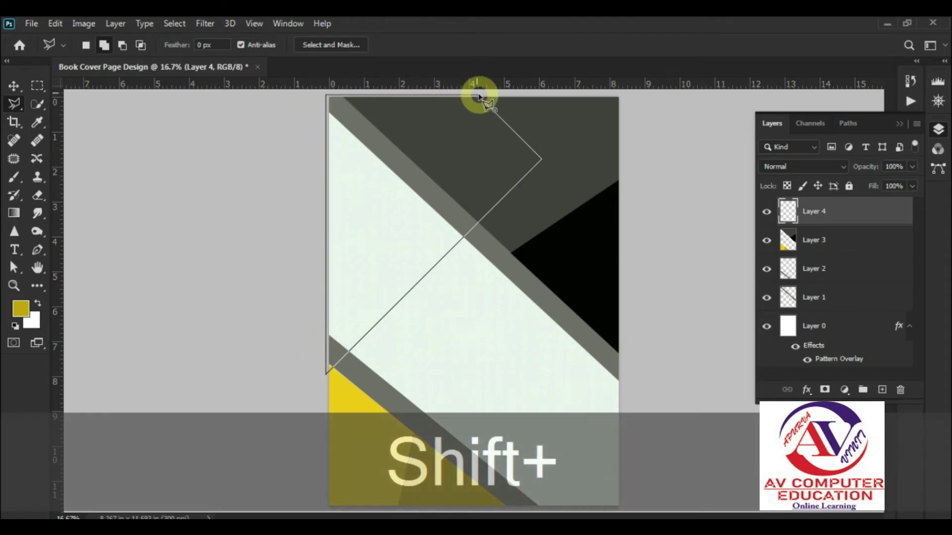
left_click(479, 96)
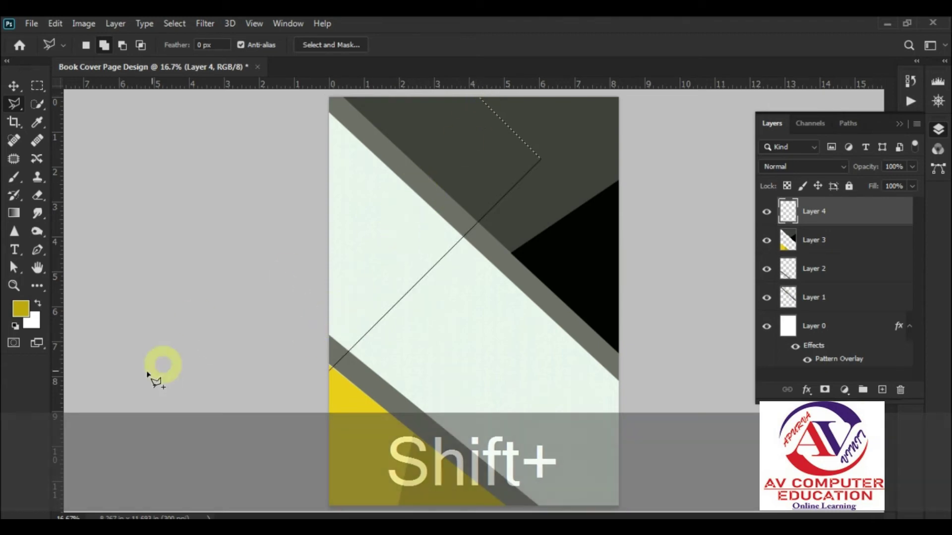
Step: Fill the selected upper-left area with bright yellow #f2f50c as the foreground colour and deselect it
left_click(23, 309)
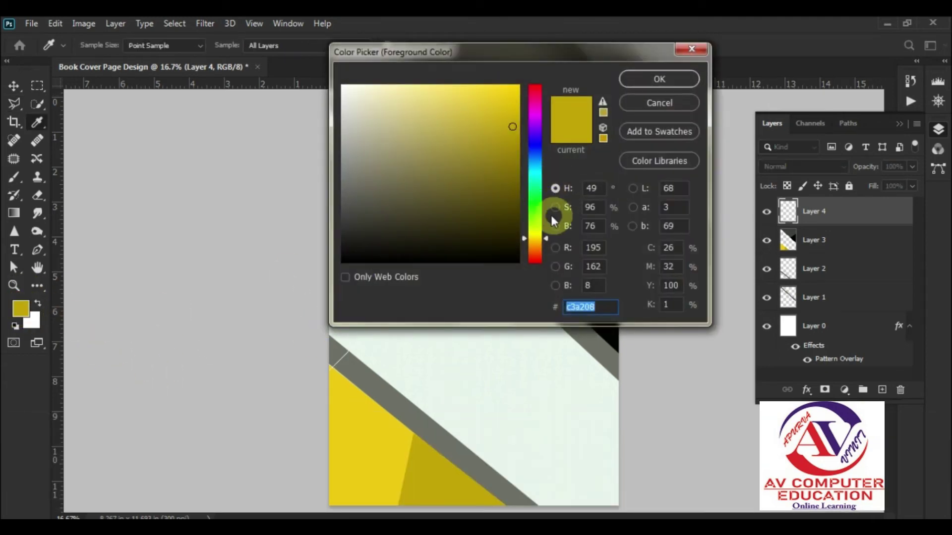
left_click_drag(536, 239, 536, 233)
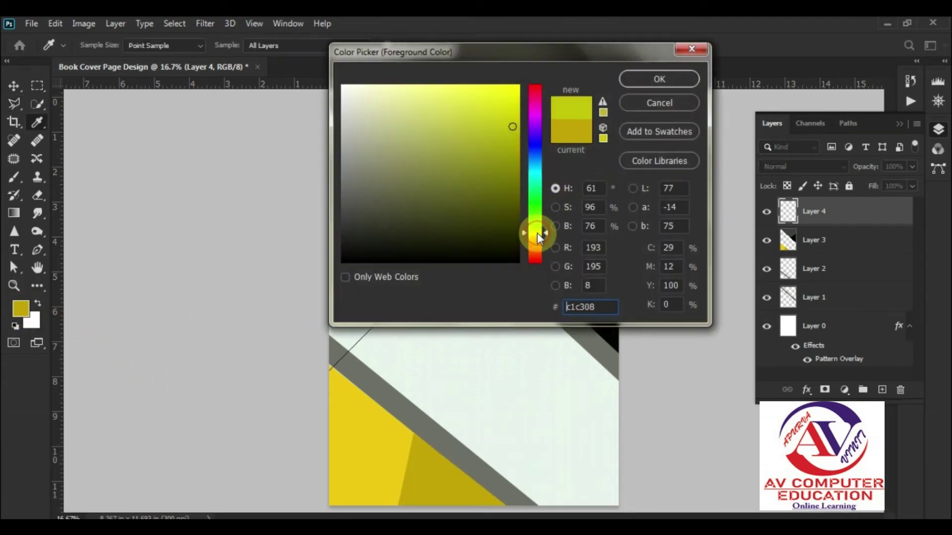
left_click(511, 91)
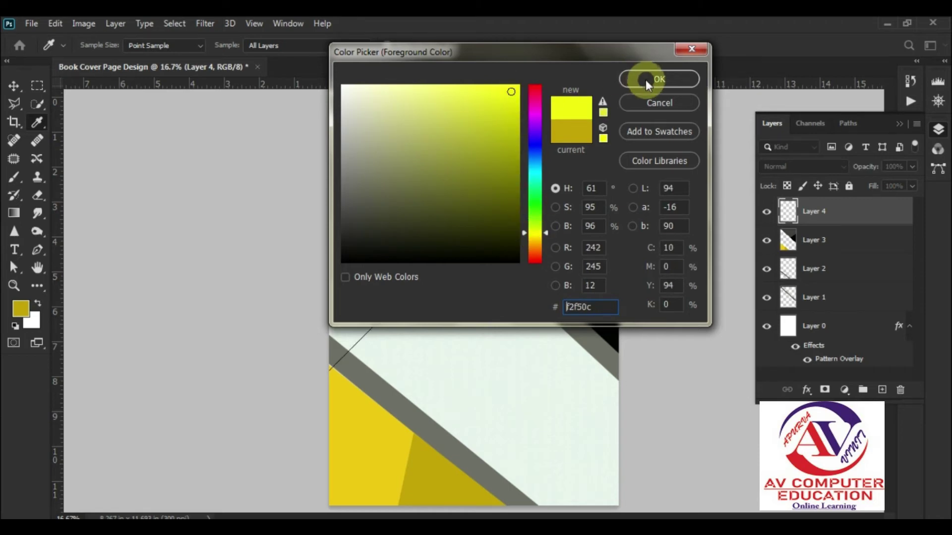
left_click(647, 80)
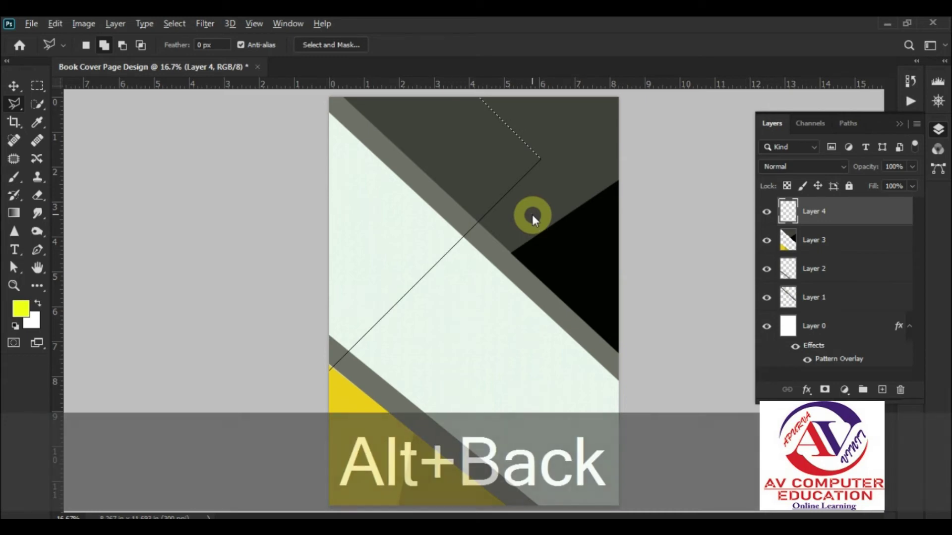
key("alt+BackSpace")
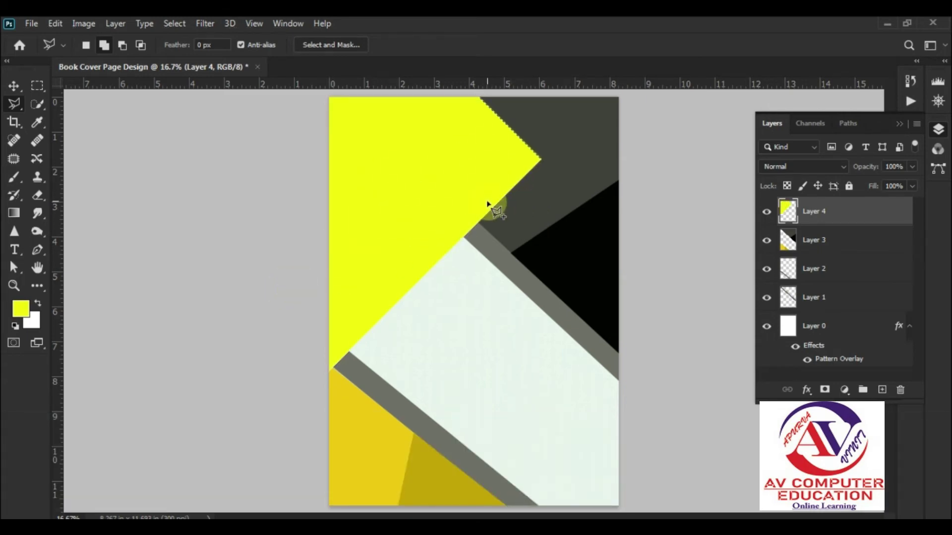
key("ctrl+d")
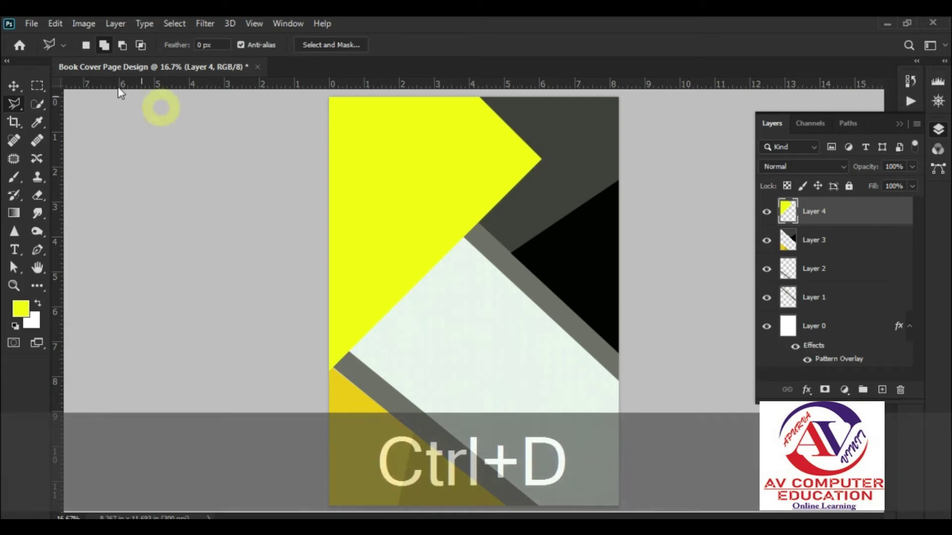
Step: Enable a Drop Shadow on the bright yellow upper-left shape's layer and open the shadow's settings
left_click(14, 86)
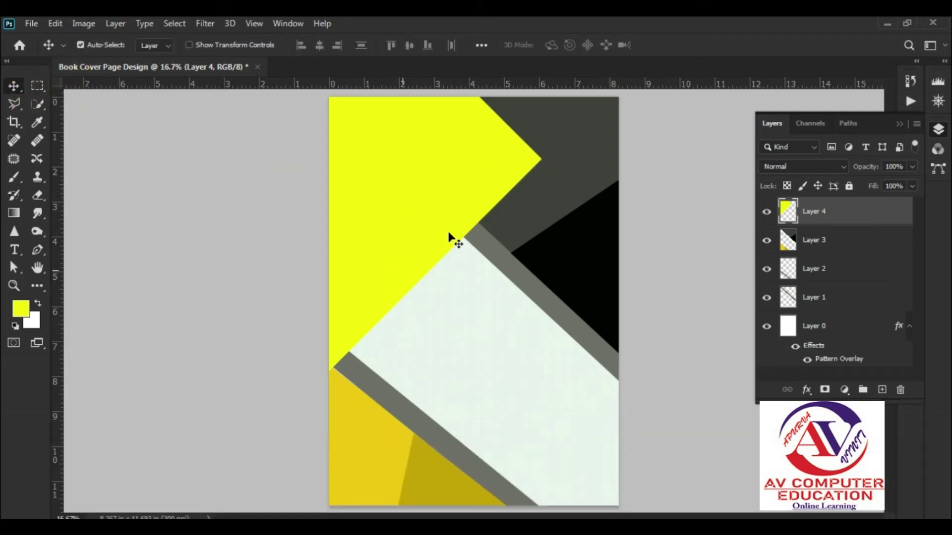
left_click(115, 23)
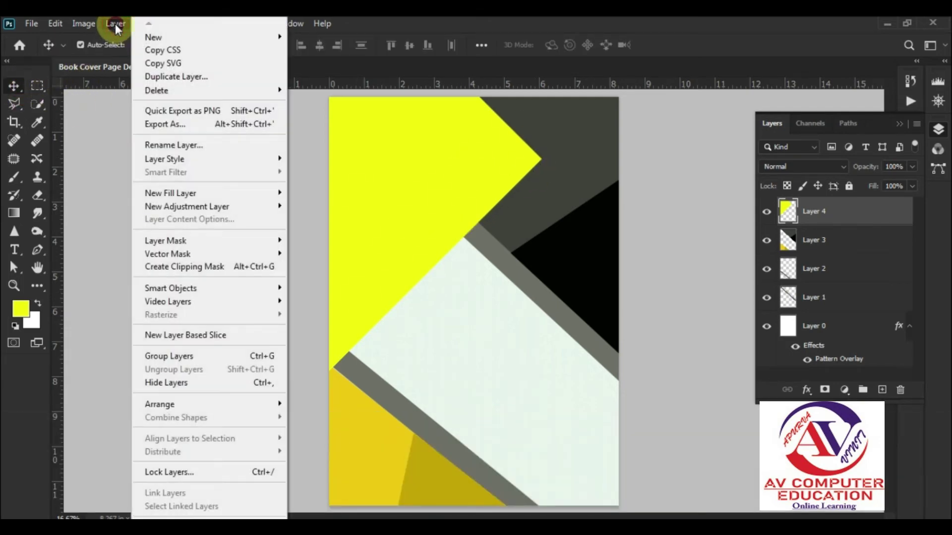
mouse_move(163, 163)
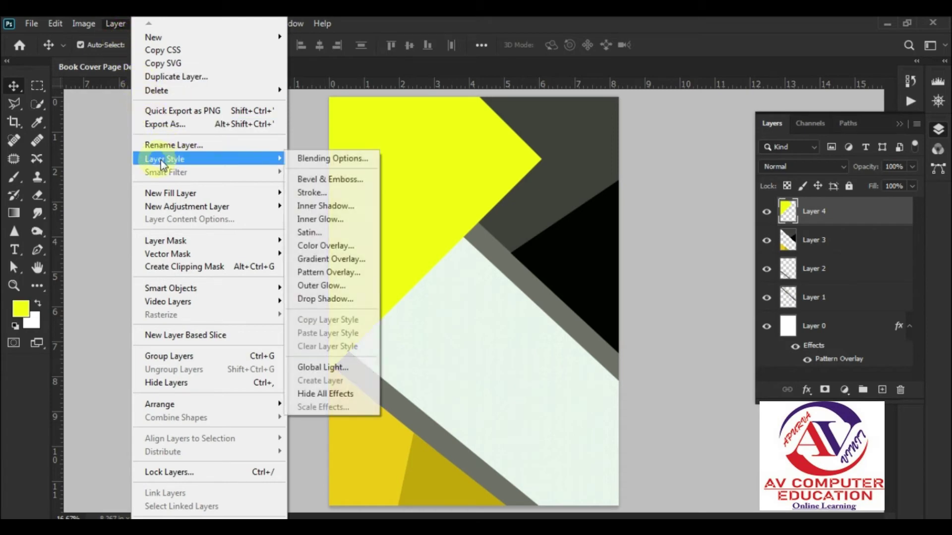
left_click(317, 158)
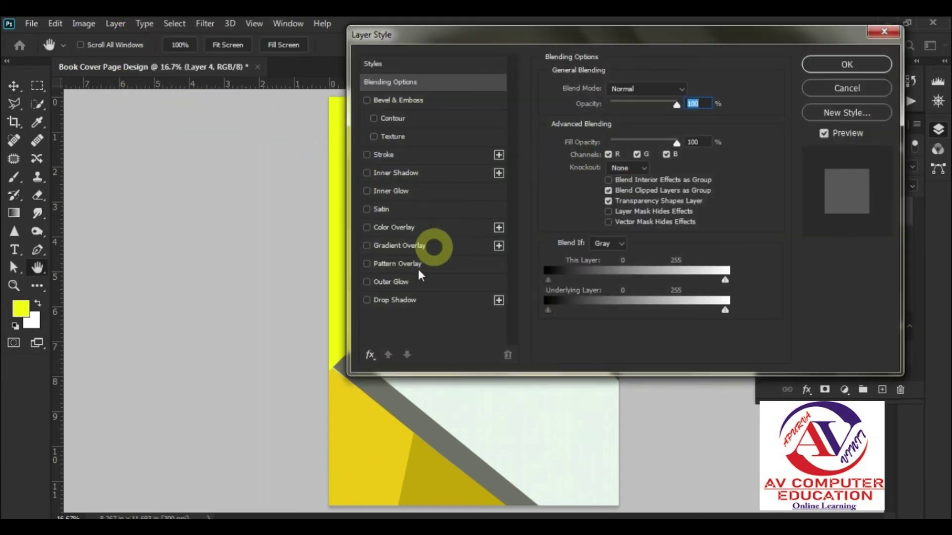
left_click(373, 304)
mouse_move(495, 37)
left_mouse_down()
mouse_move(566, 39)
mouse_move(609, 29)
mouse_move(514, 36)
left_mouse_up()
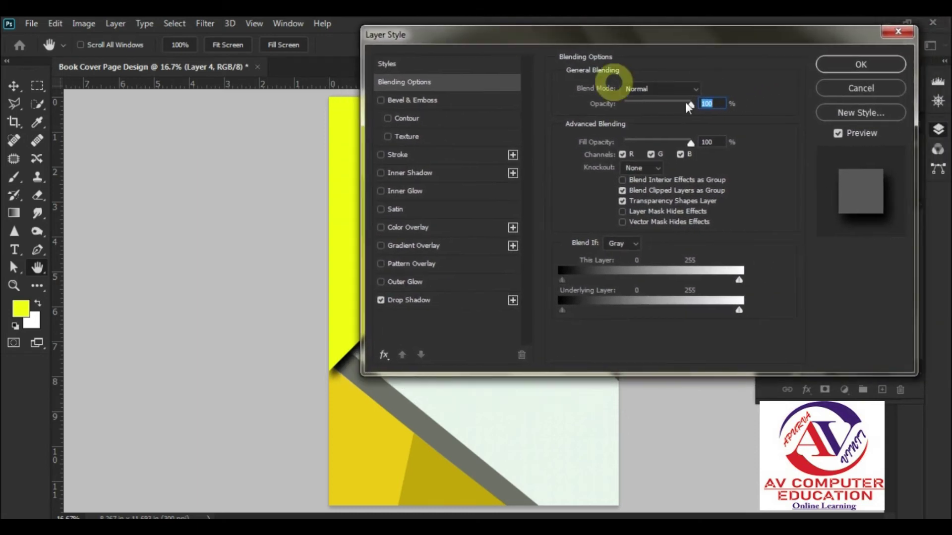
left_click(645, 89)
left_click(694, 100)
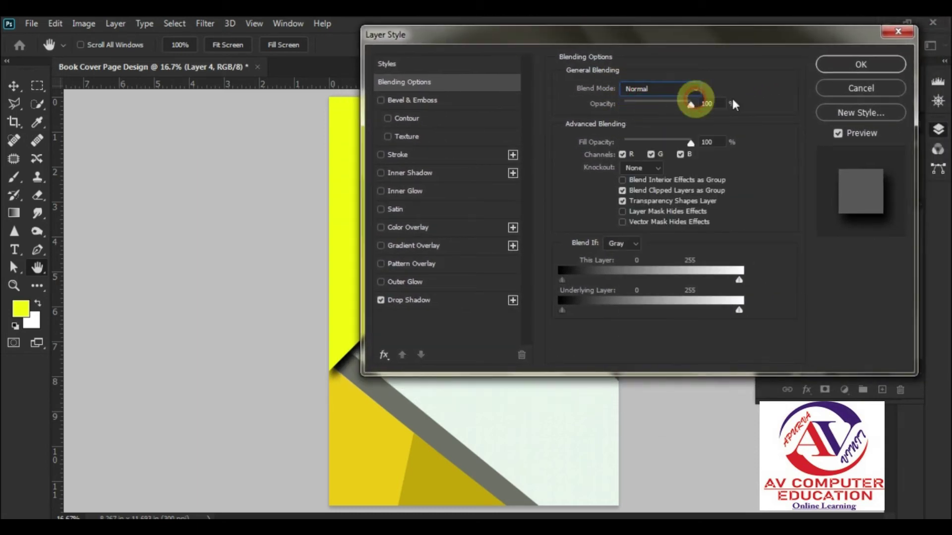
left_click_drag(714, 103, 751, 112)
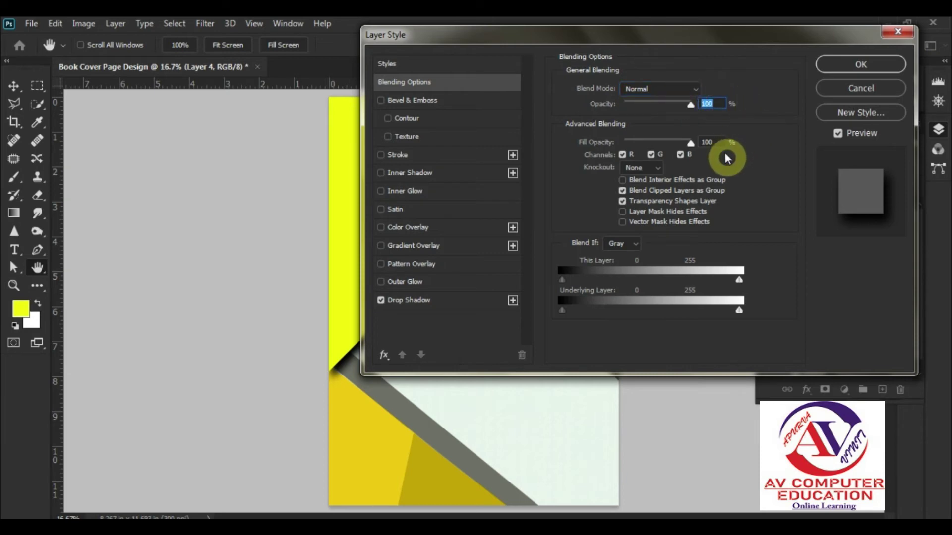
left_click(426, 300)
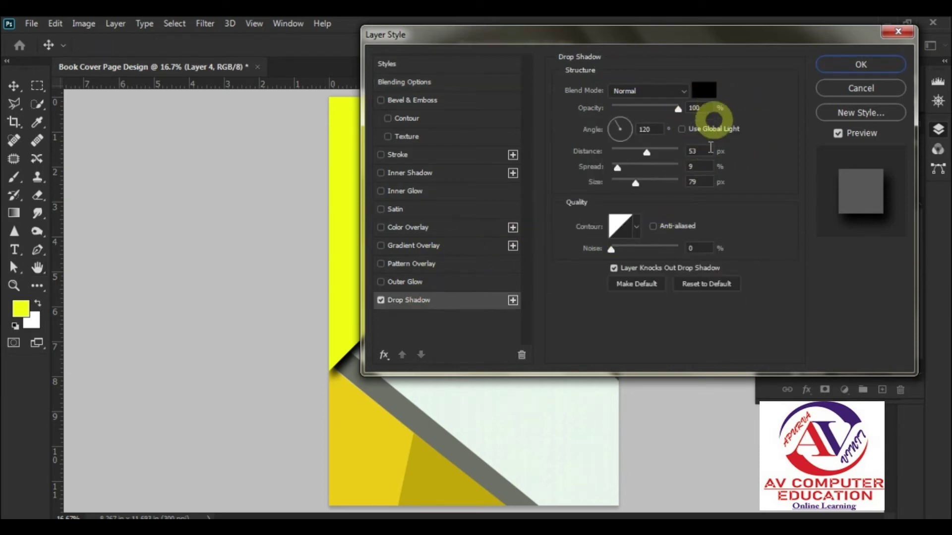
double_click(707, 108)
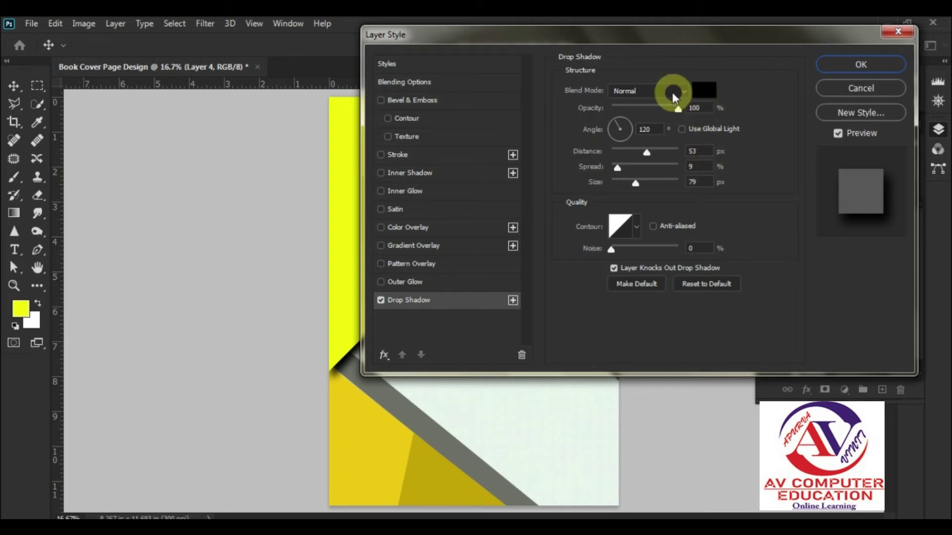
Step: Set the drop shadow to distance 53 px, spread 9%, size 80 px and angle 120°, and apply it
left_click(698, 151)
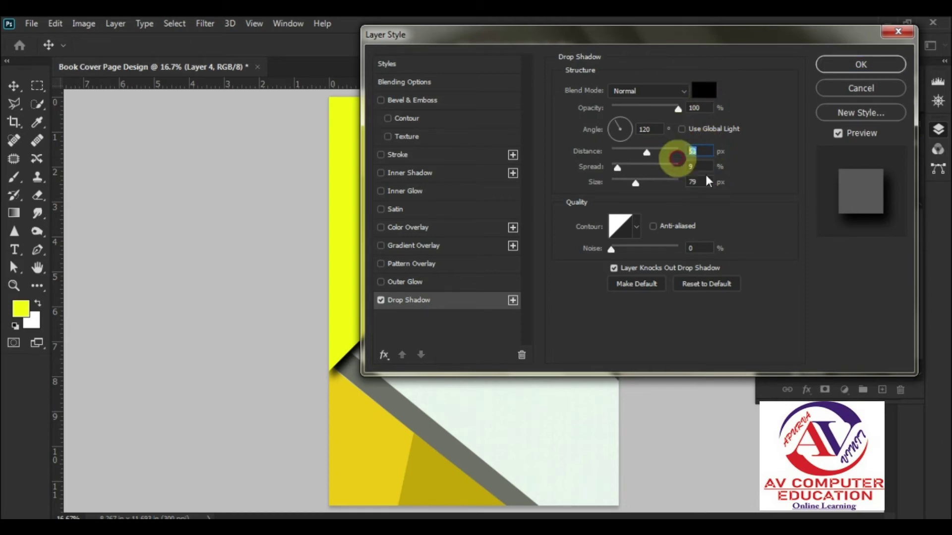
type("53")
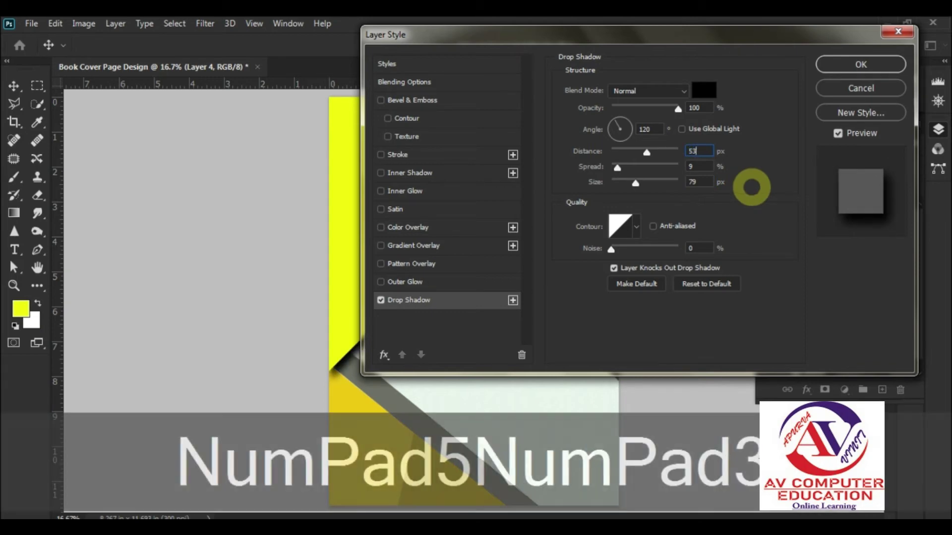
left_click(697, 167)
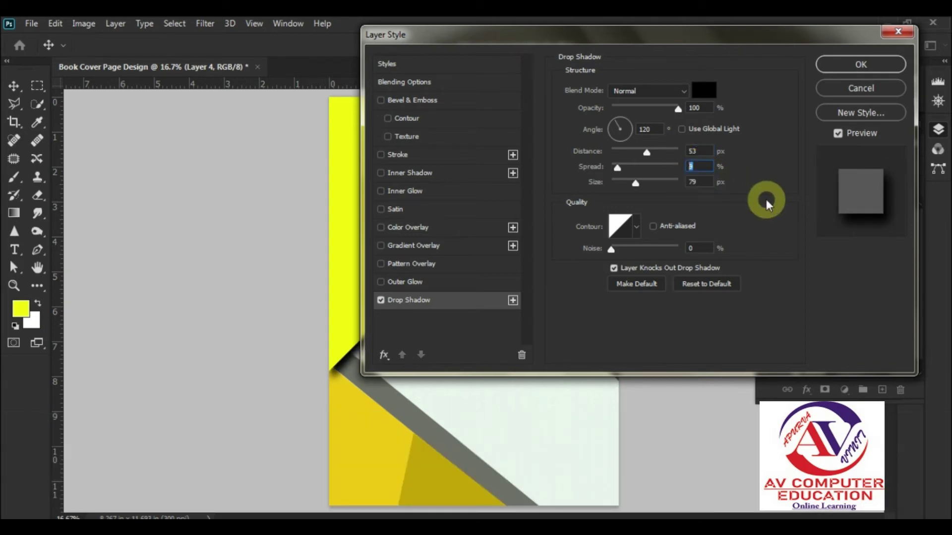
type("9")
left_click(697, 181)
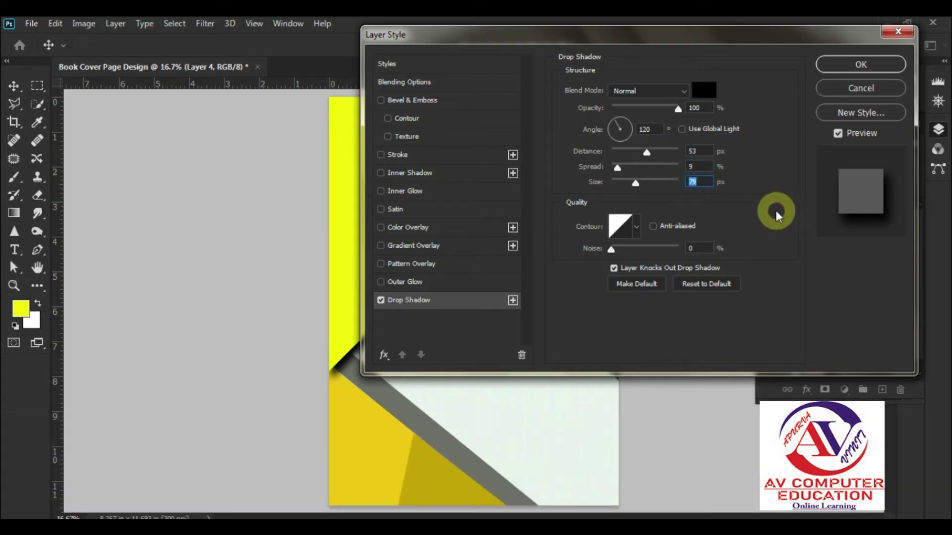
type("80")
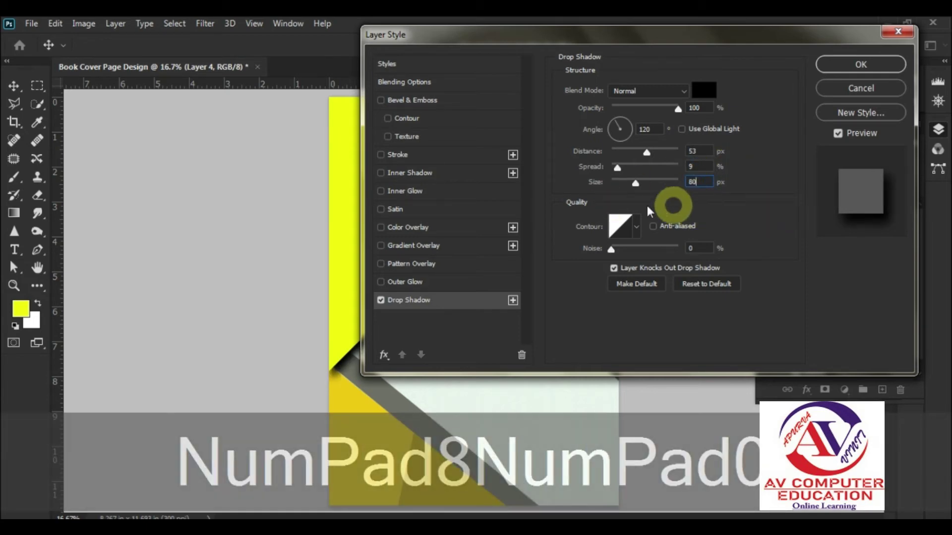
left_click_drag(663, 130, 624, 129)
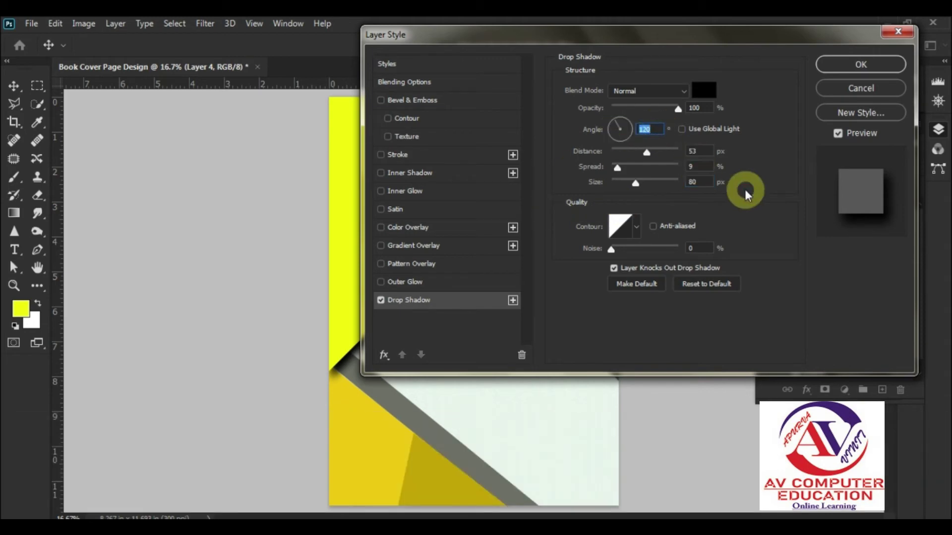
type("120")
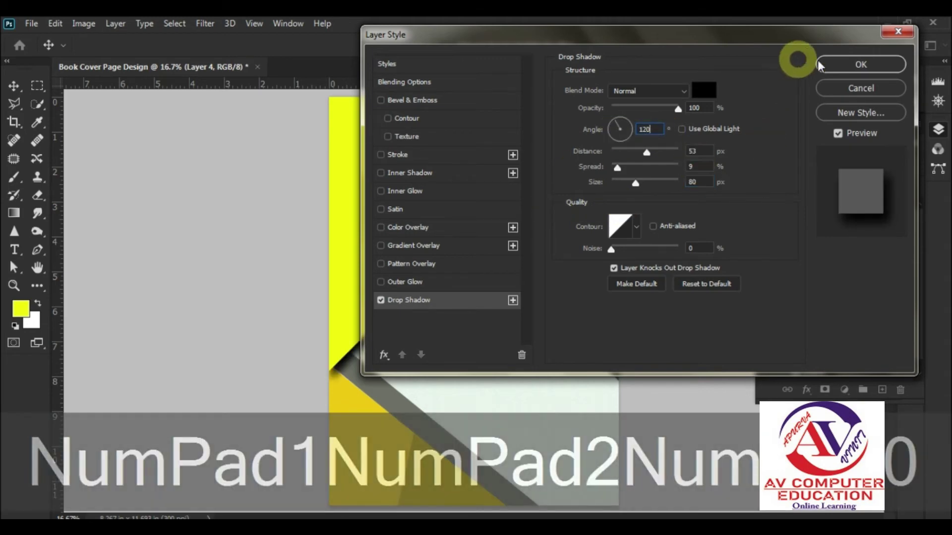
left_click_drag(754, 39, 750, 62)
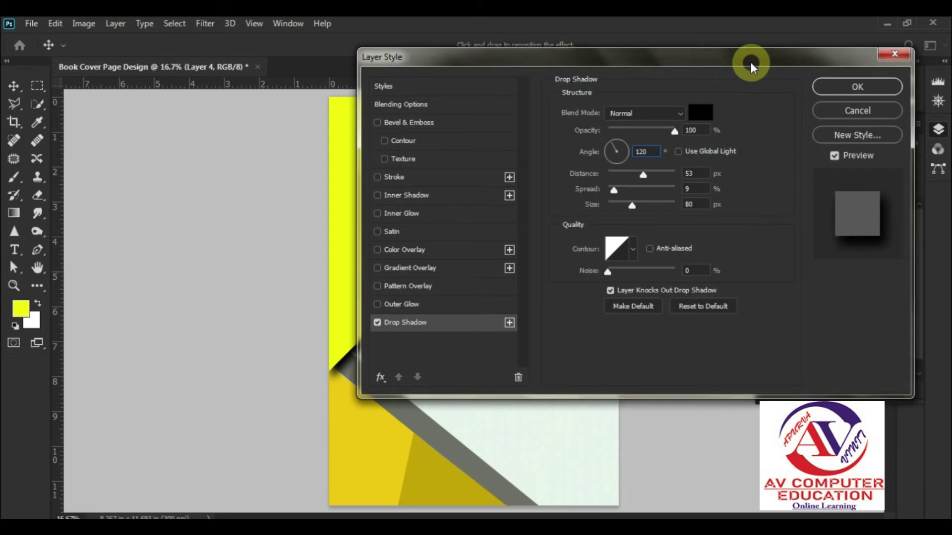
left_click(849, 91)
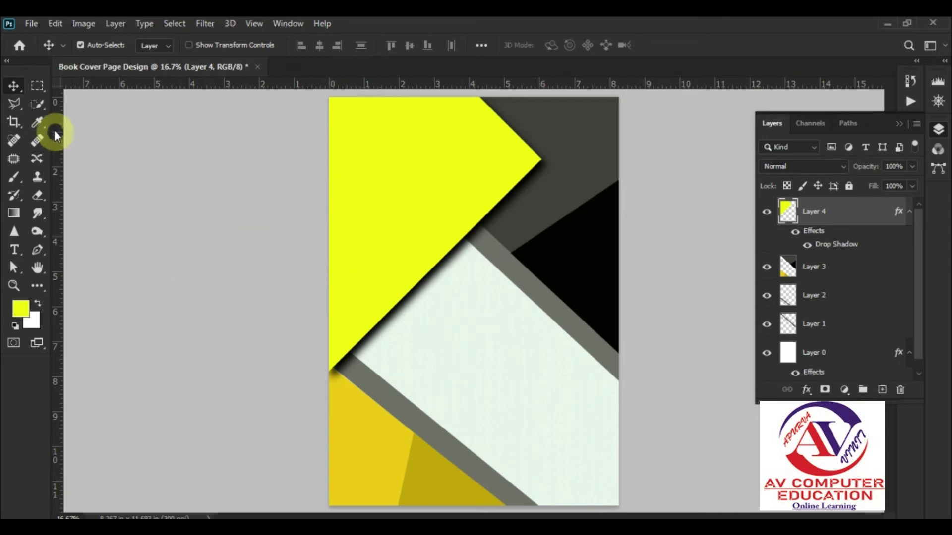
Step: Select a full-height vertical strip about 0.04 in wide near the page's left edge with the Rectangular Marquee
left_click(37, 85)
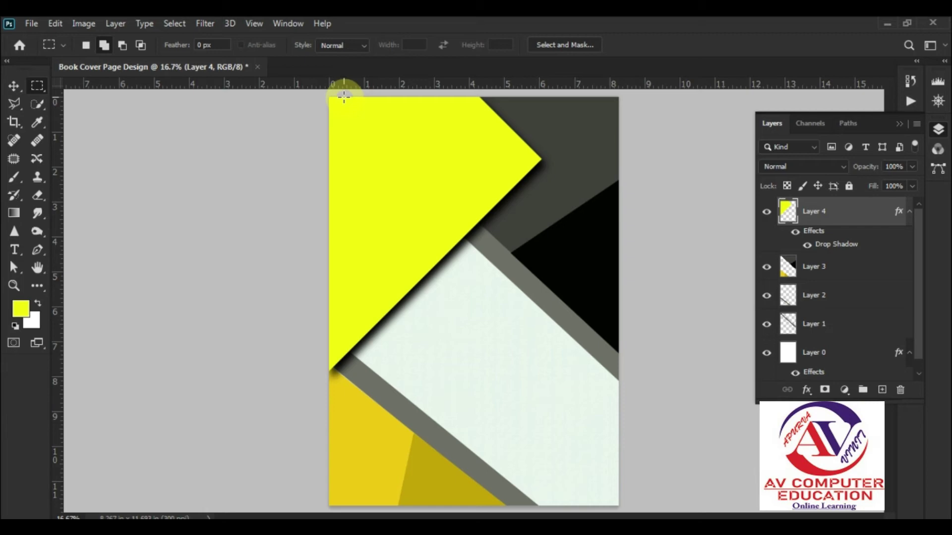
left_click_drag(343, 95, 366, 295)
left_click_drag(355, 423, 347, 514)
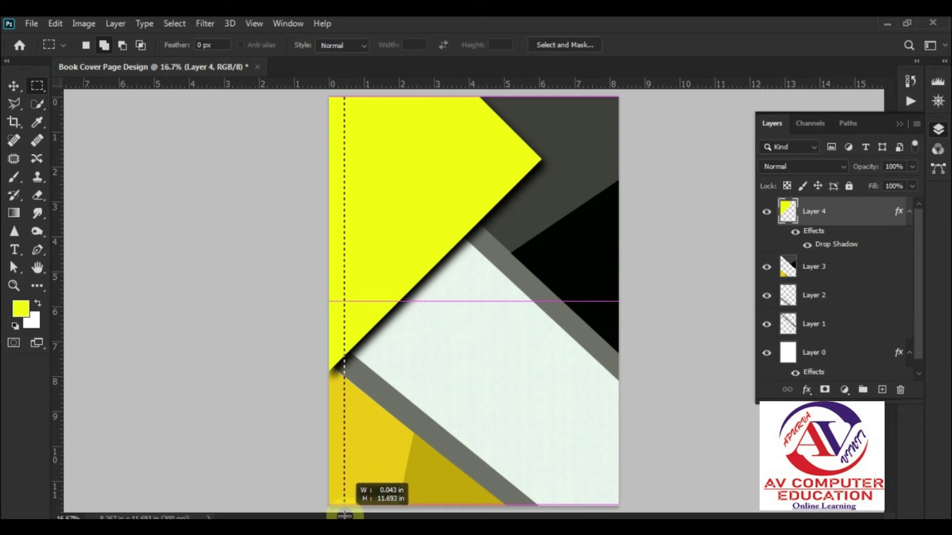
left_click_drag(345, 516, 345, 515)
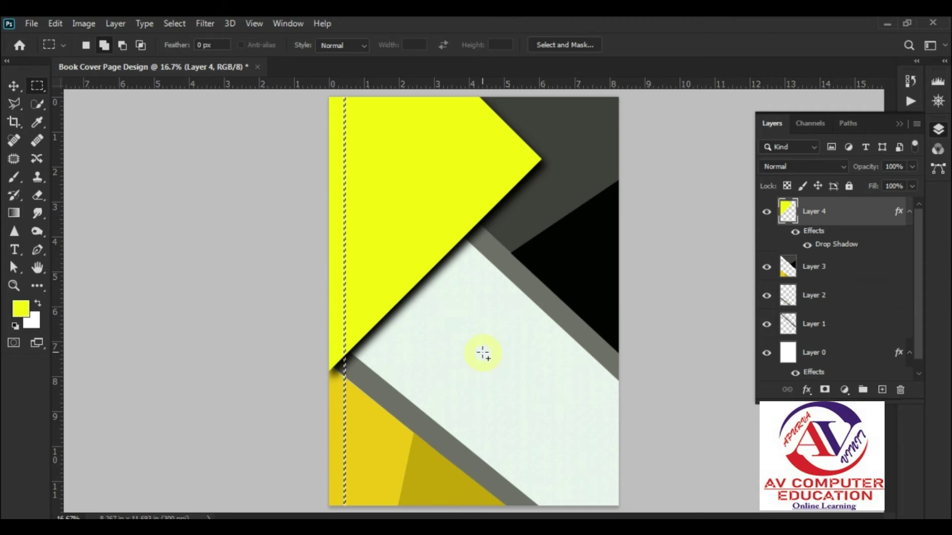
Step: Fill the selected vertical strip on Layer 4 with near-black as the foreground colour and deselect it
left_click(20, 309)
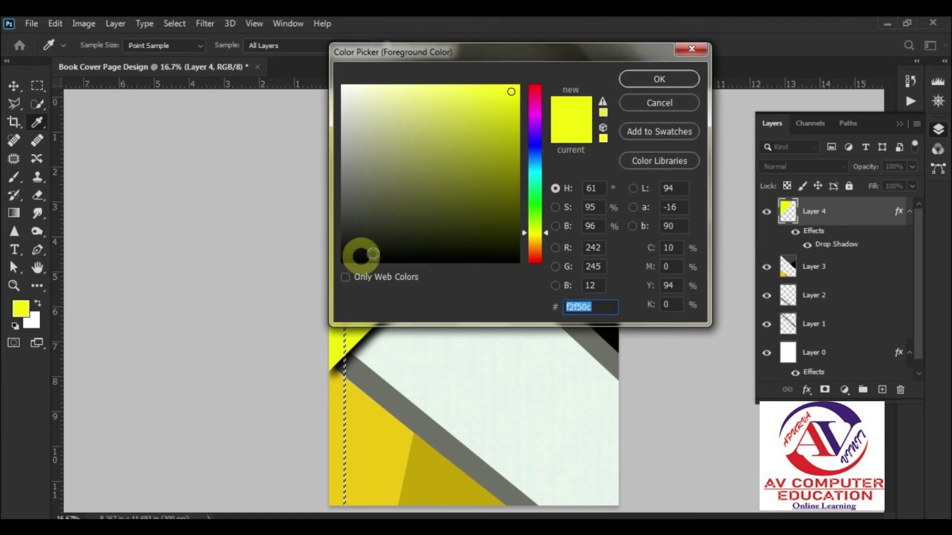
left_click(370, 255)
left_click(673, 79)
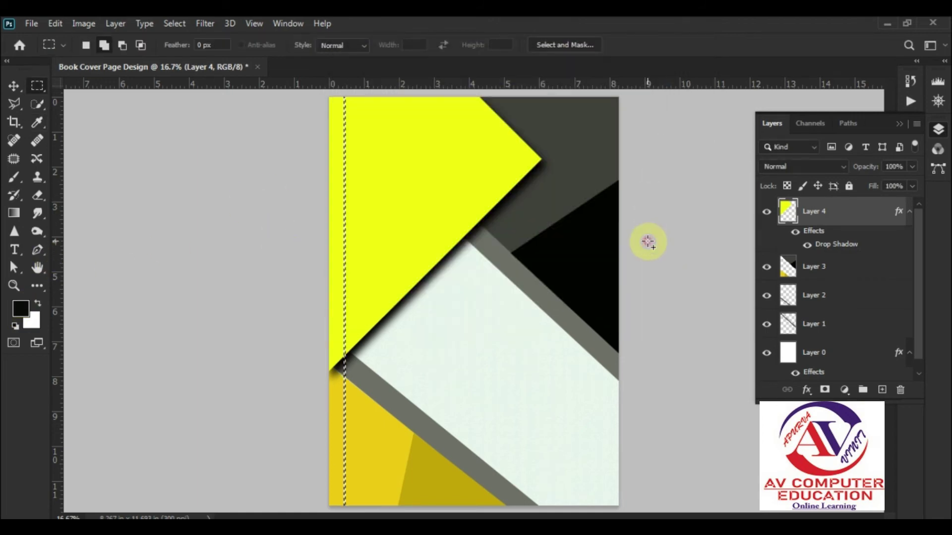
key("alt+BackSpace")
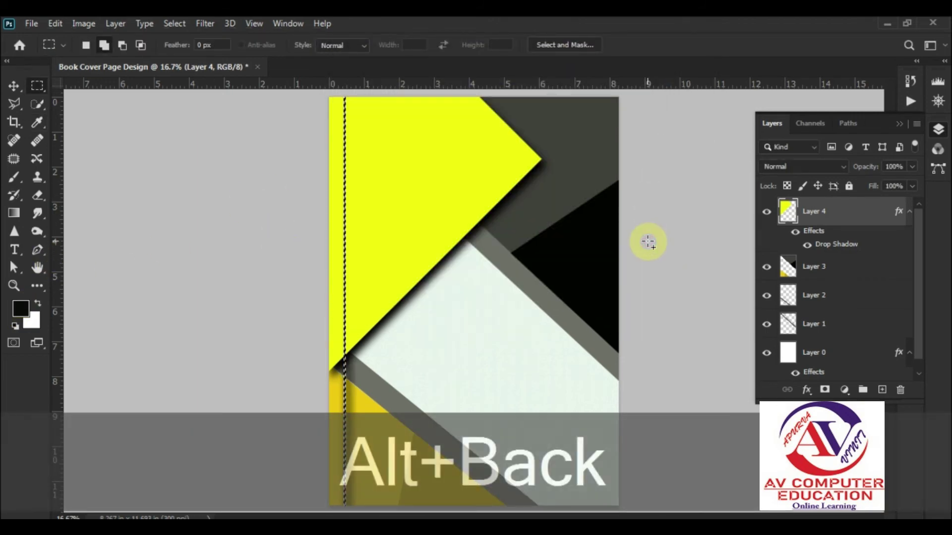
key("ctrl+d")
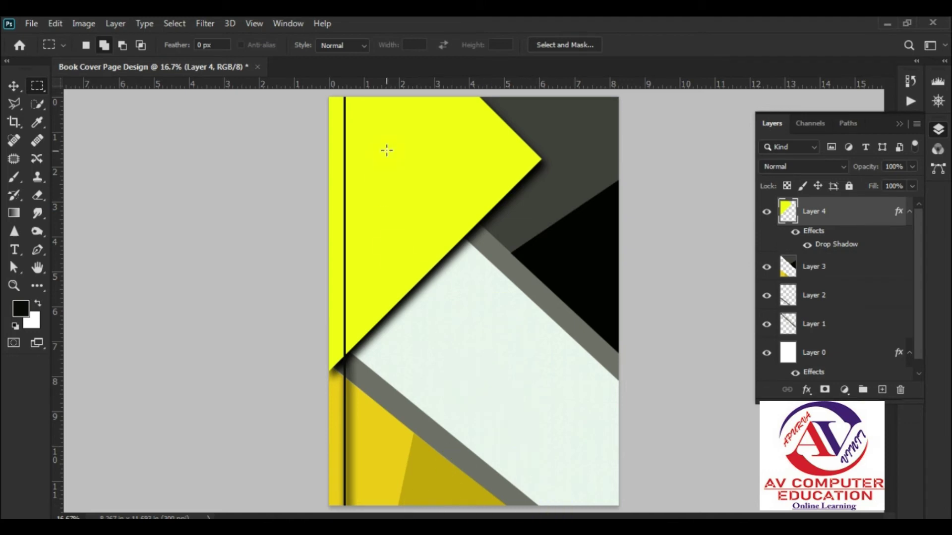
Step: Choose the Horizontal Type tool and set its text colour to very dark olive #202007
left_click(15, 249)
left_click(15, 249)
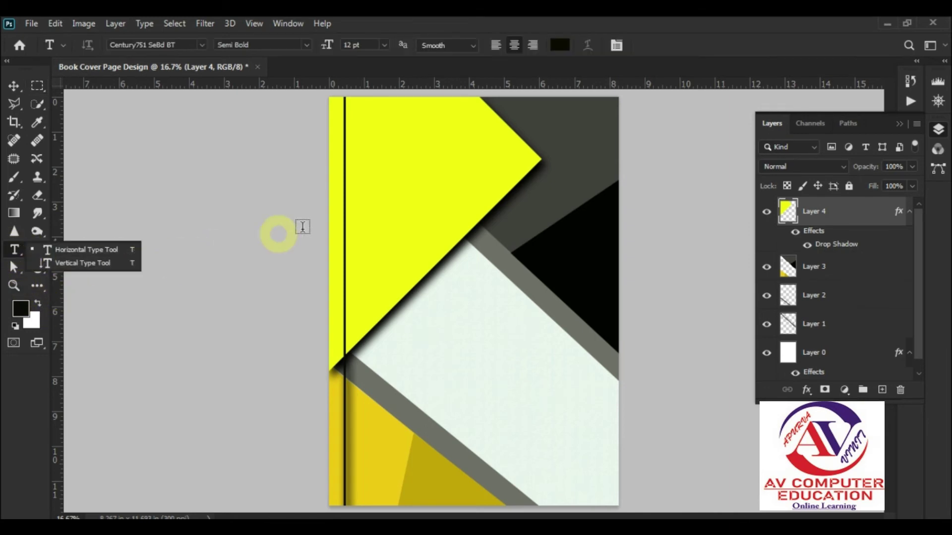
left_click(103, 252)
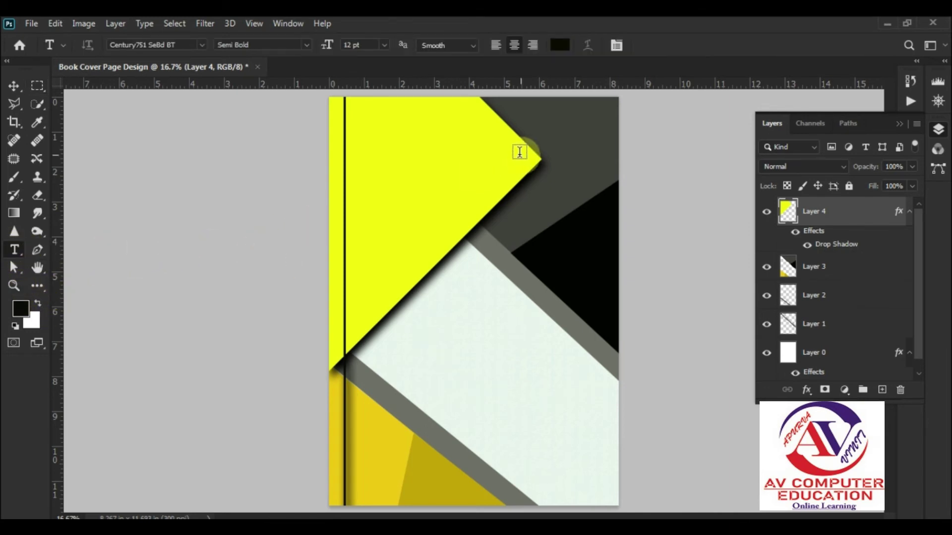
left_click(561, 46)
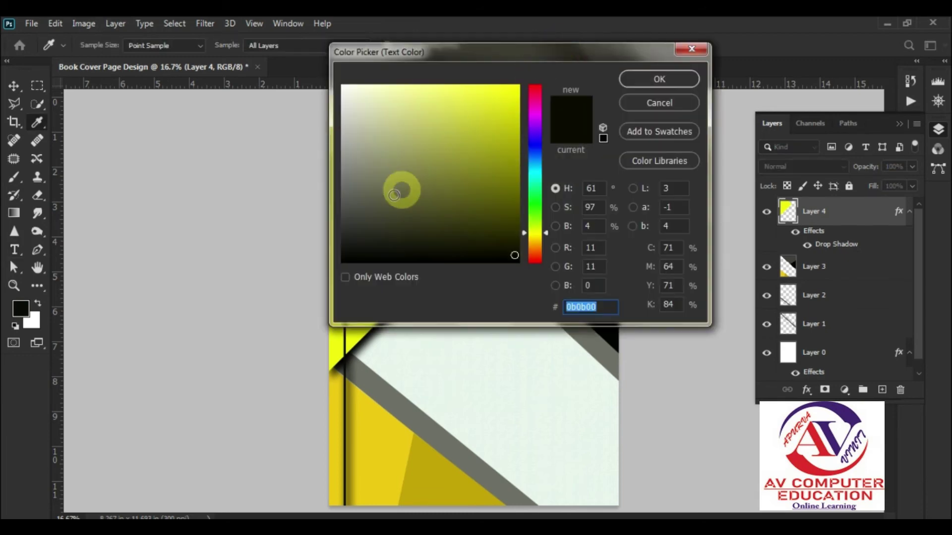
left_click(367, 226)
left_click(480, 240)
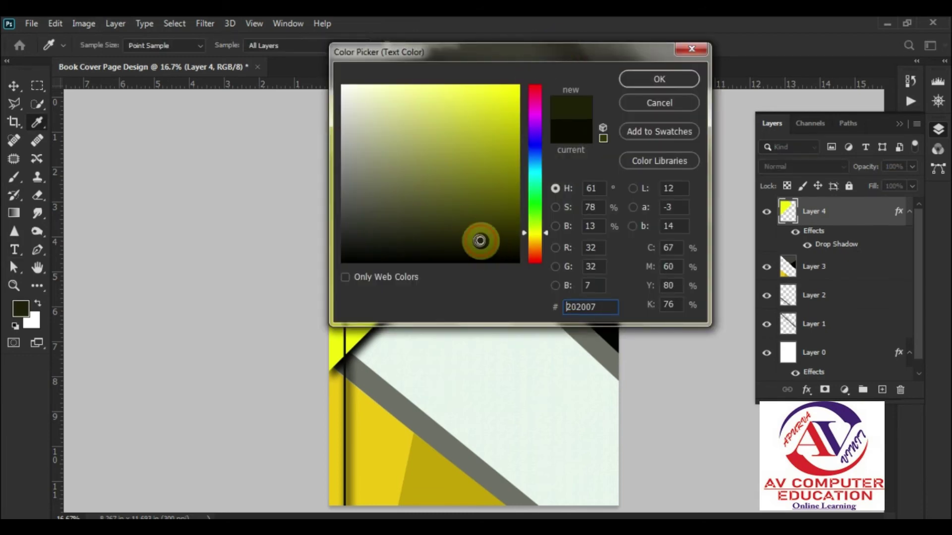
left_click(659, 79)
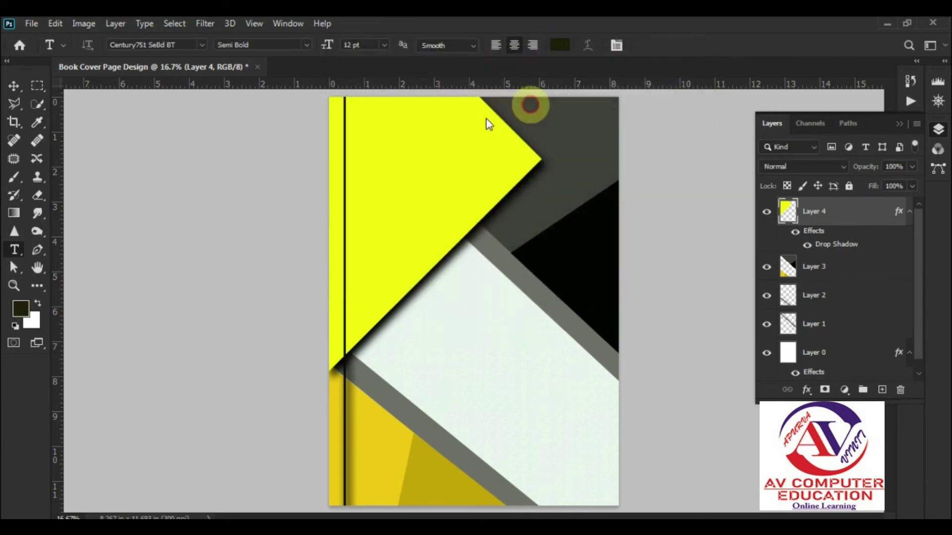
Step: Add the title text "Adobe Photoshop CS 2020" near the top of the bright yellow area
left_click(364, 139)
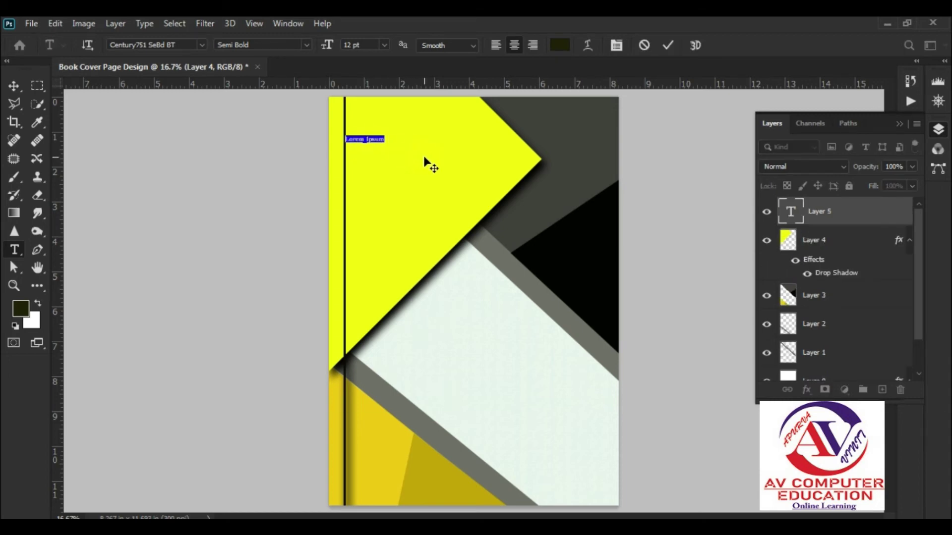
type("A")
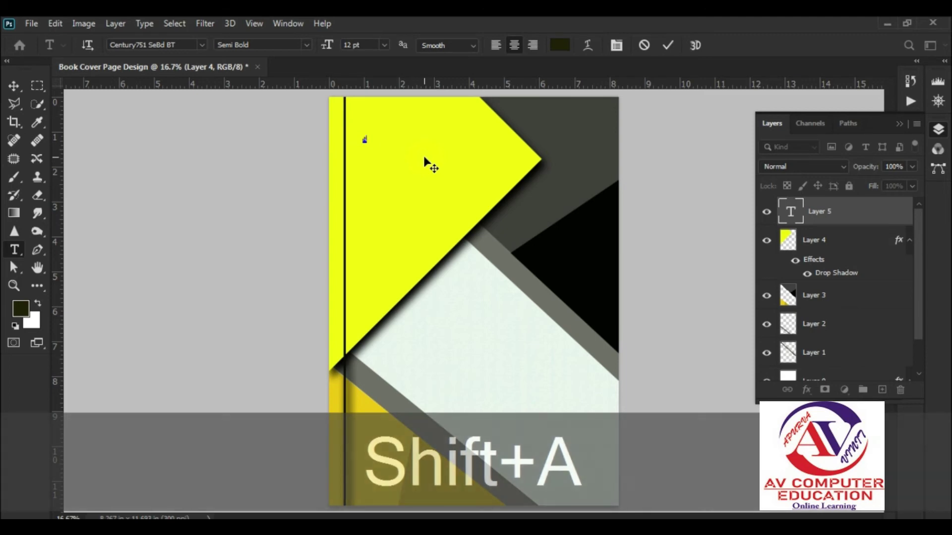
type("DO")
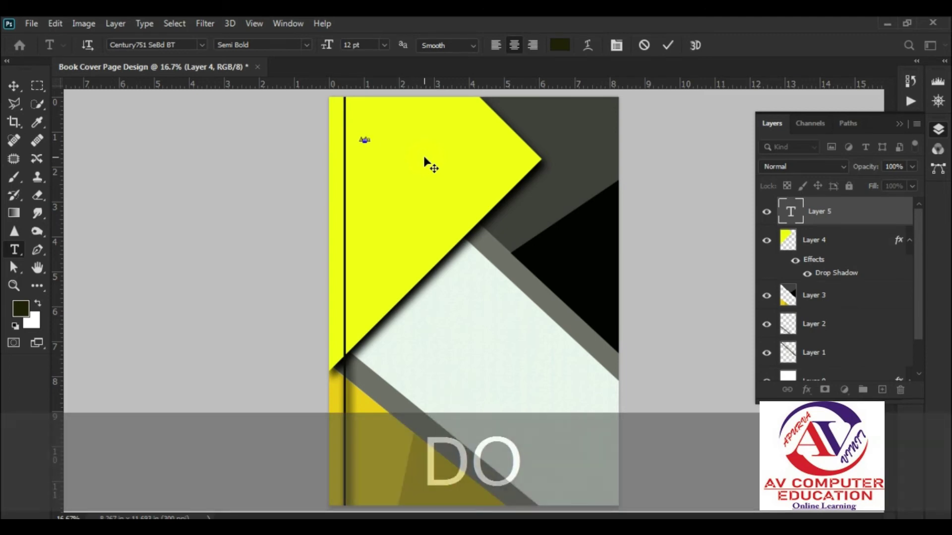
type("be ")
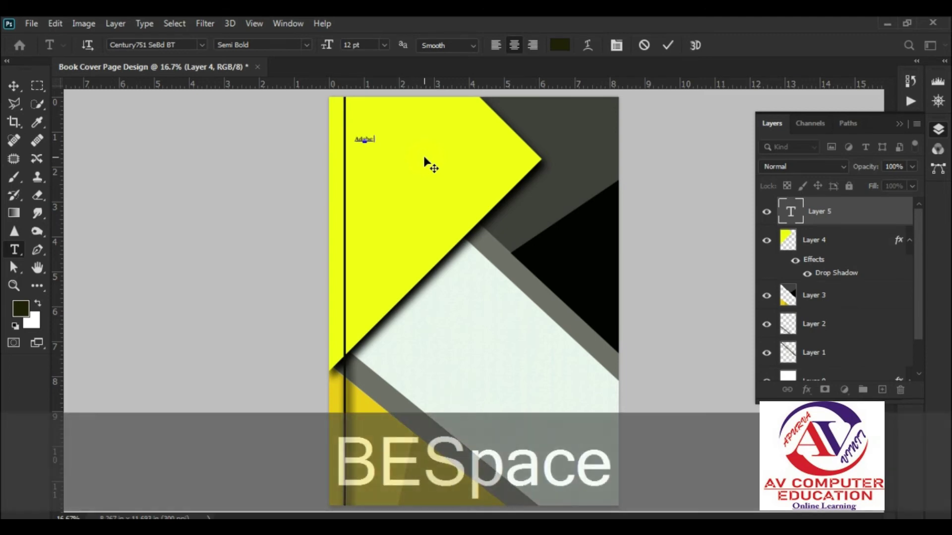
type("Pho")
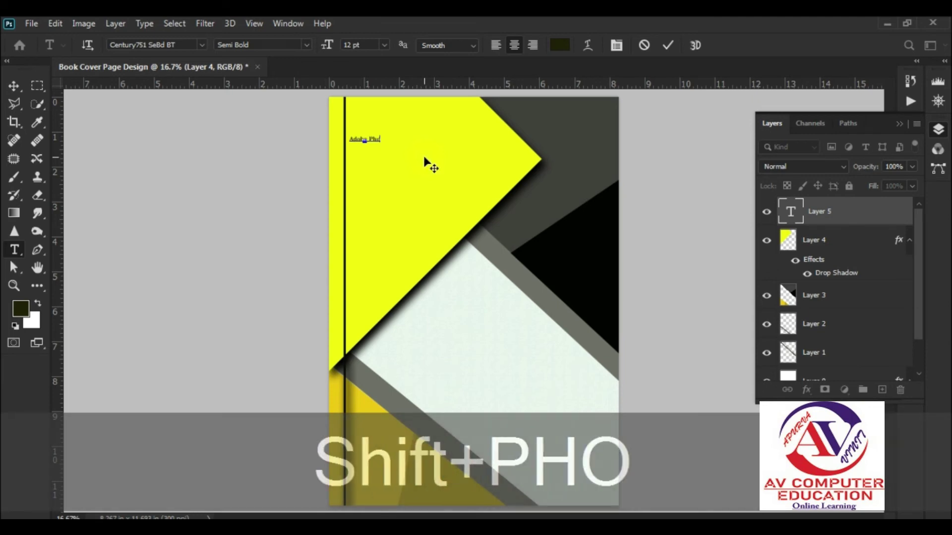
type("toshop")
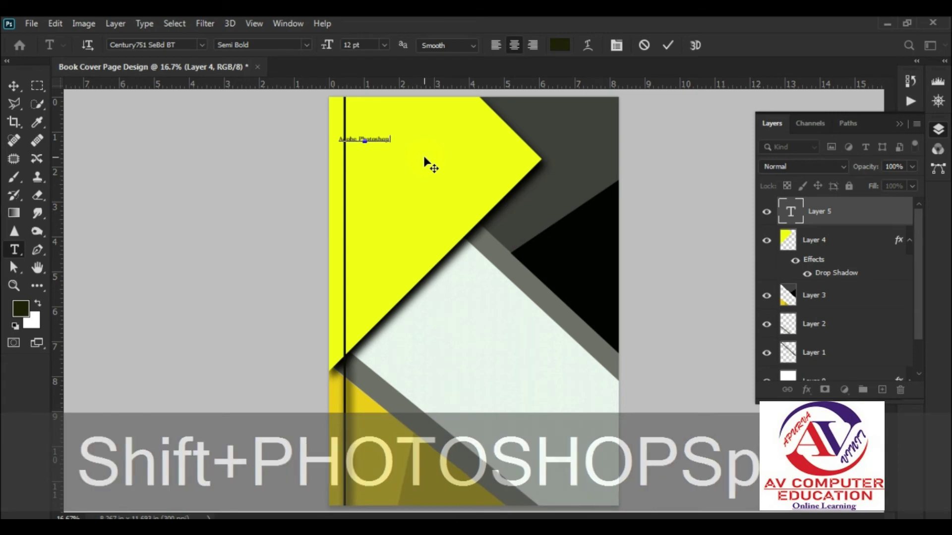
type(" C")
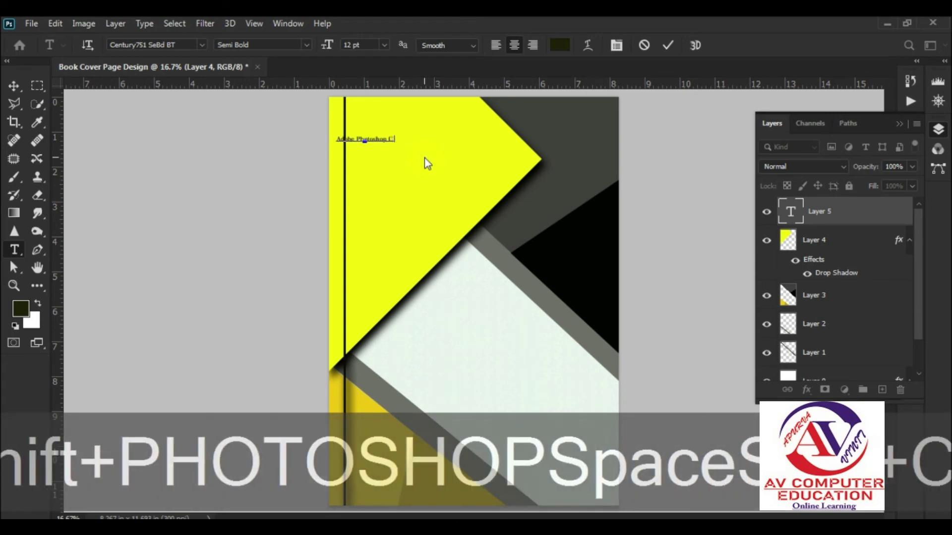
type("S 2020")
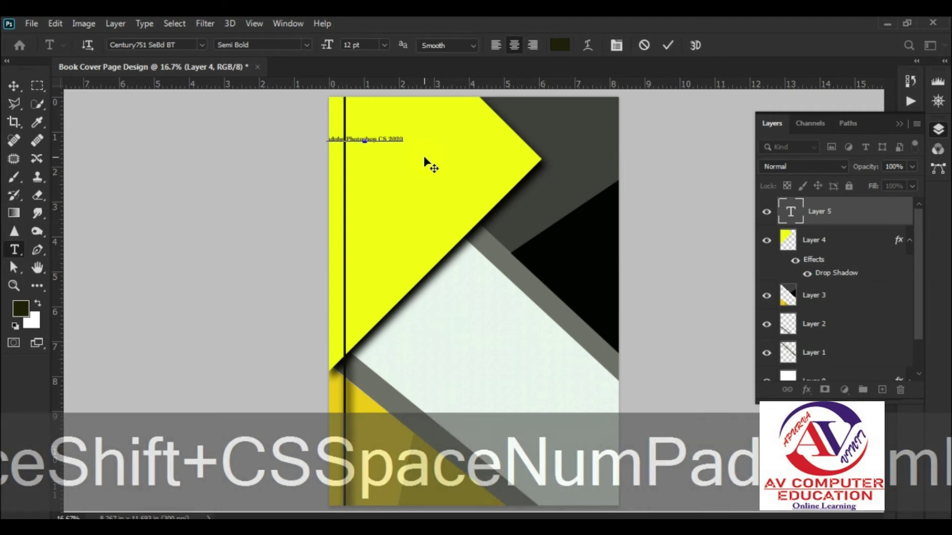
Step: Set the whole title text to 24 pt and move it beside the spine line so it sits inside the yellow area
key("ctrl+a")
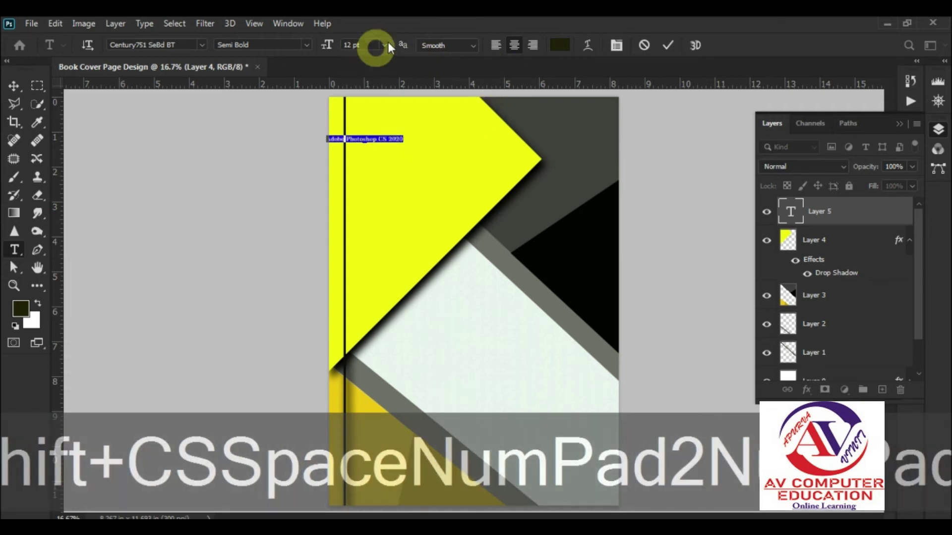
left_click(385, 43)
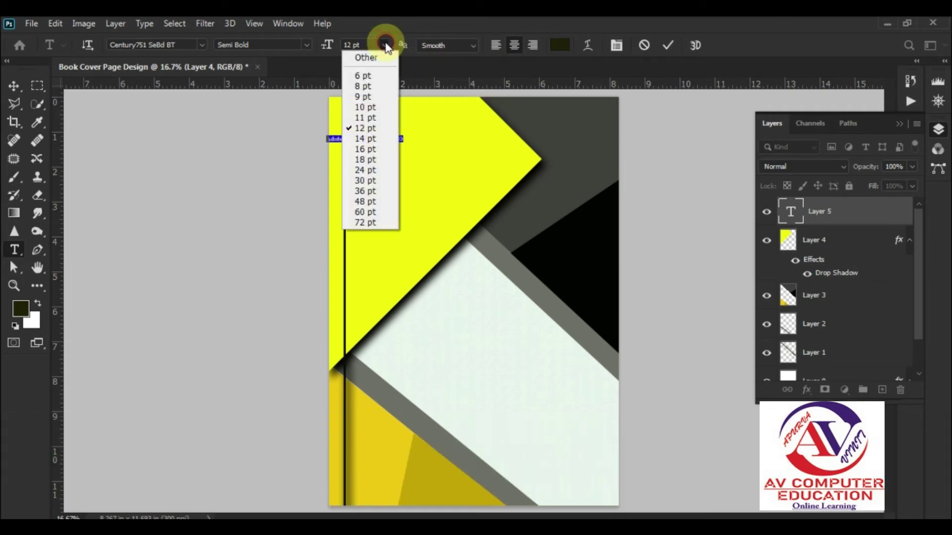
left_click(370, 181)
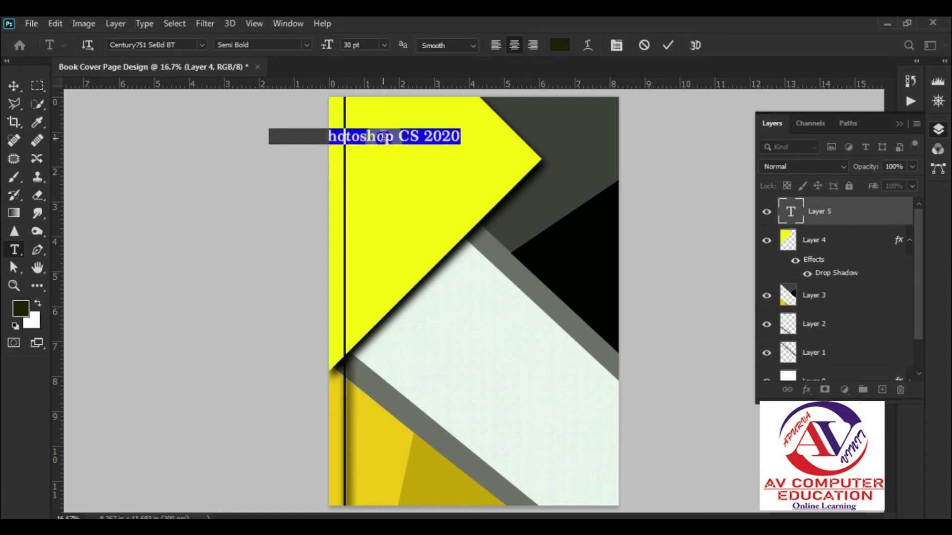
left_click(385, 45)
left_click(369, 170)
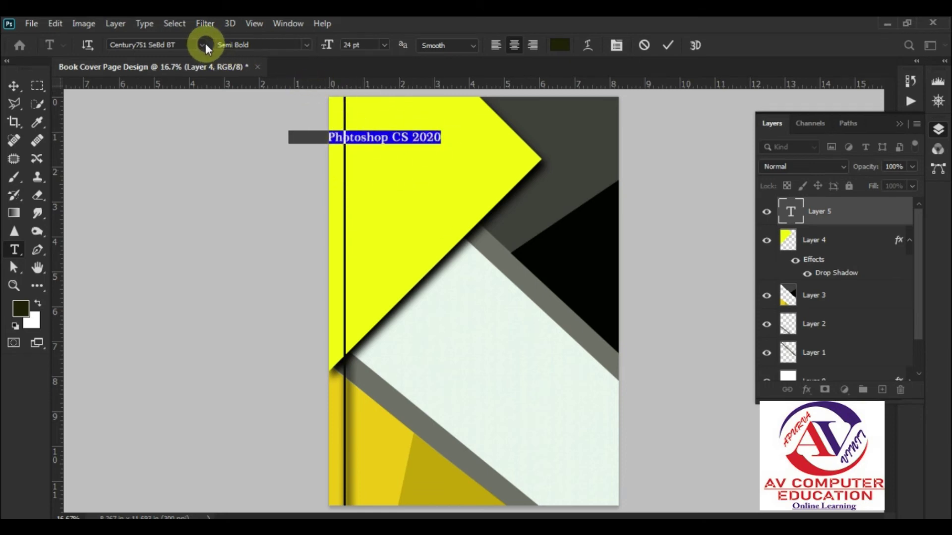
left_click(14, 85)
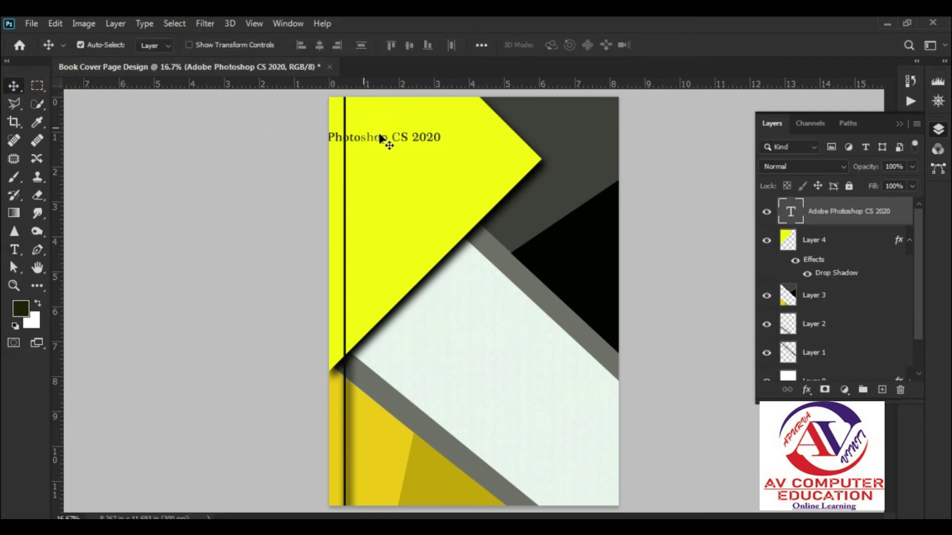
left_click_drag(376, 144, 437, 144)
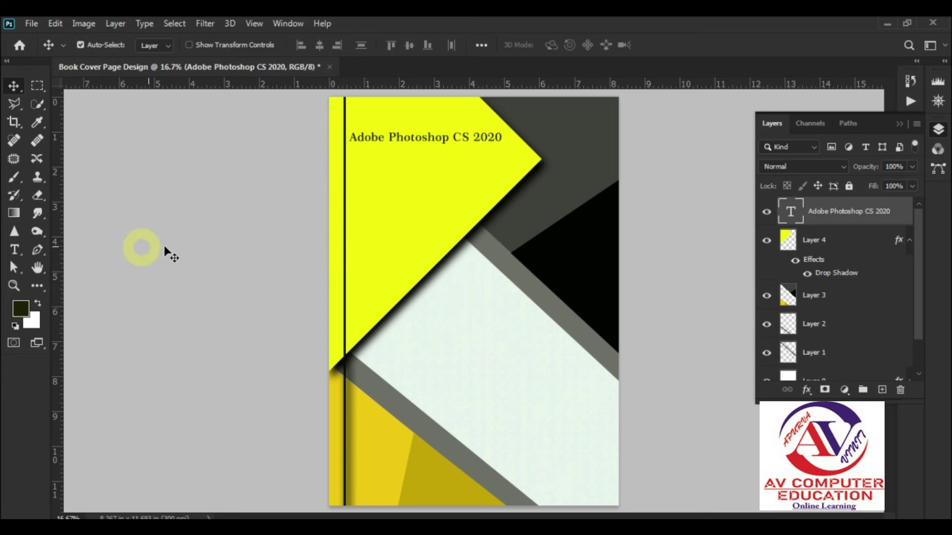
Step: Add a separate text layer reading "COVER PAGE" in capitals below the Adobe Photoshop CS 2020 title
left_click(13, 250)
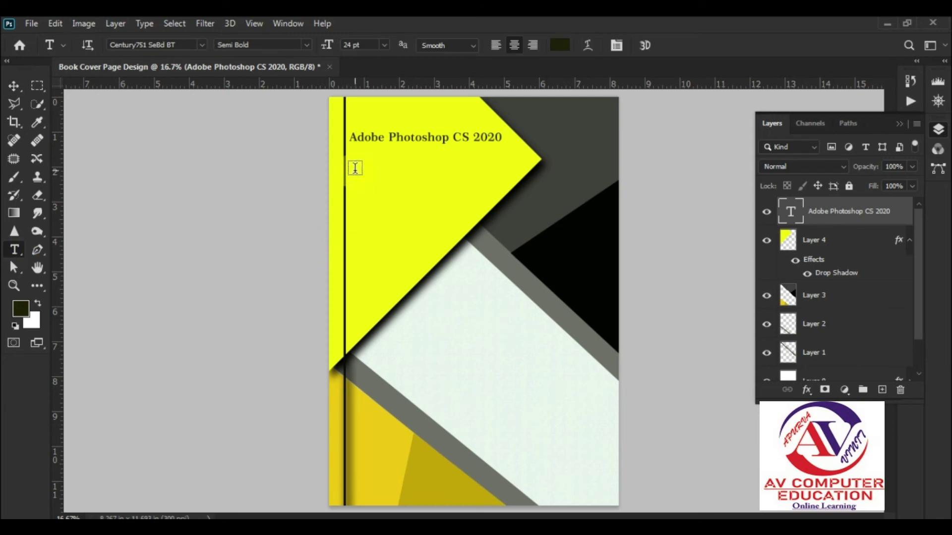
left_click(355, 168)
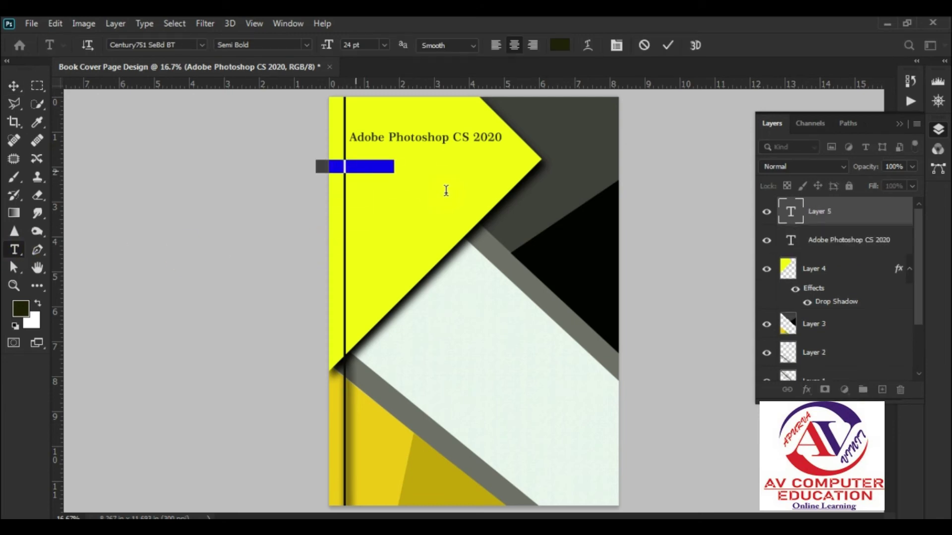
key("Caps_Lock")
type("COVER ")
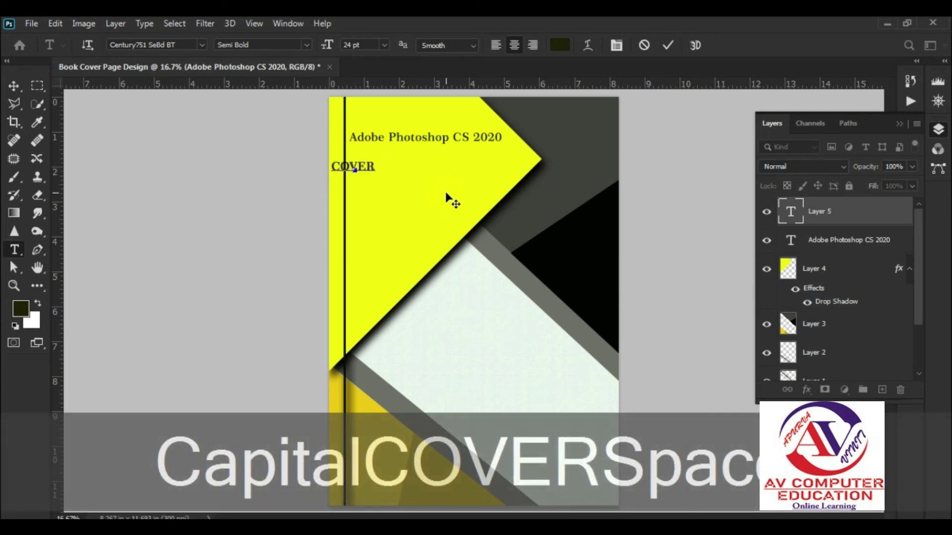
type("PAGE")
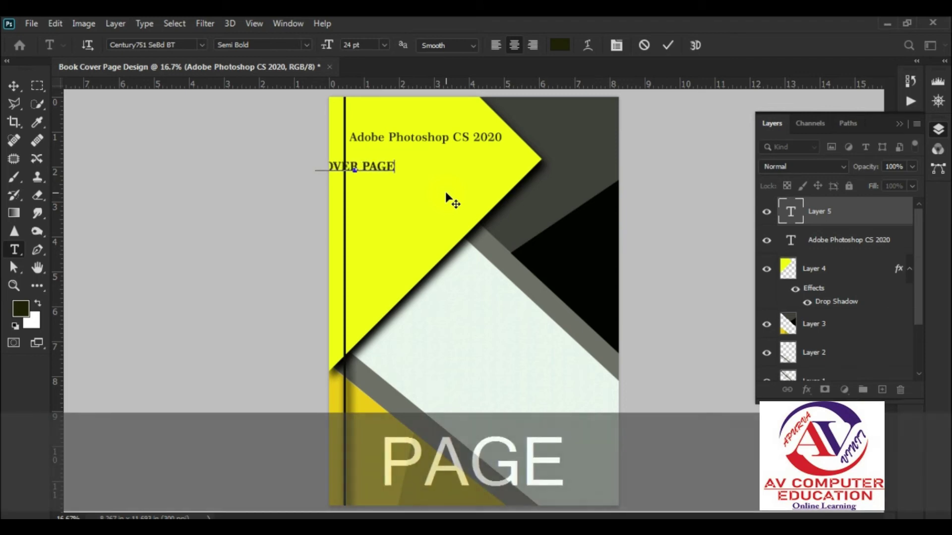
key("Return")
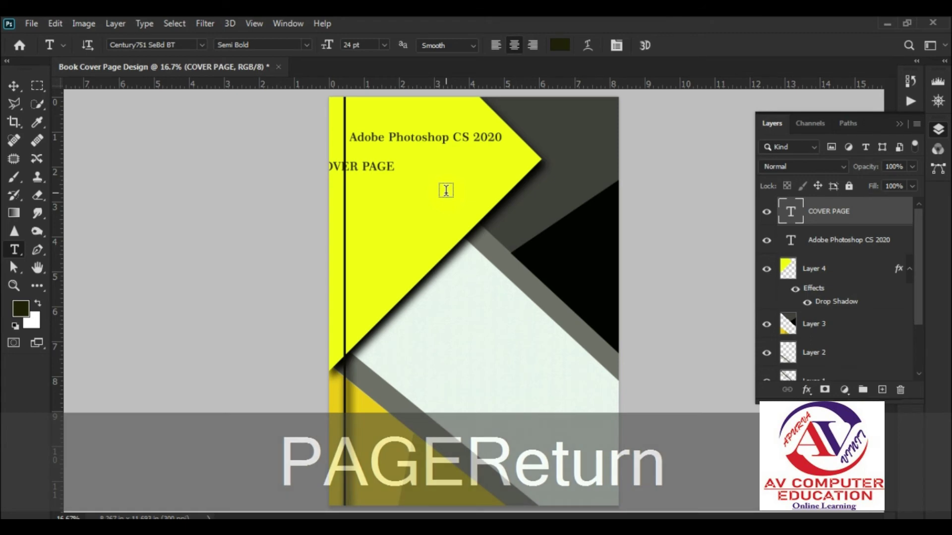
key("d")
key("e")
key("s")
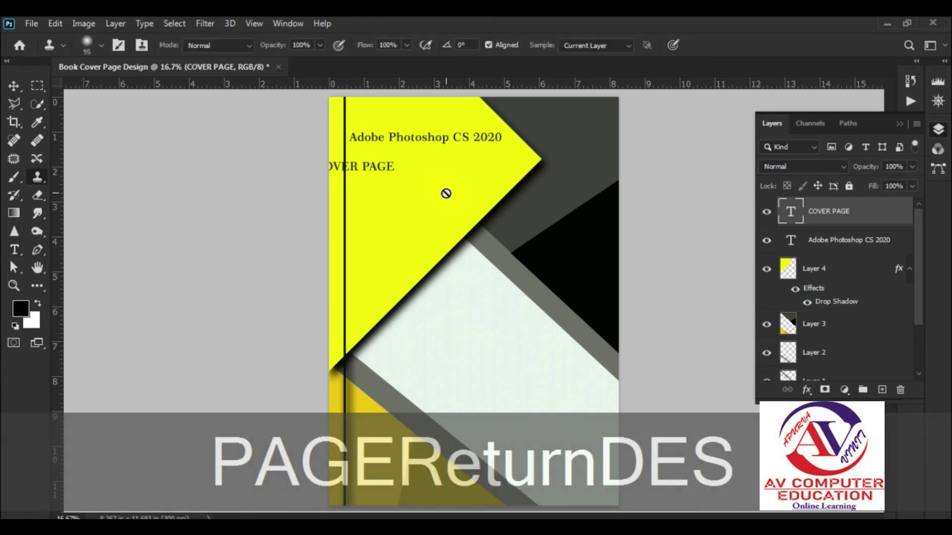
key("i")
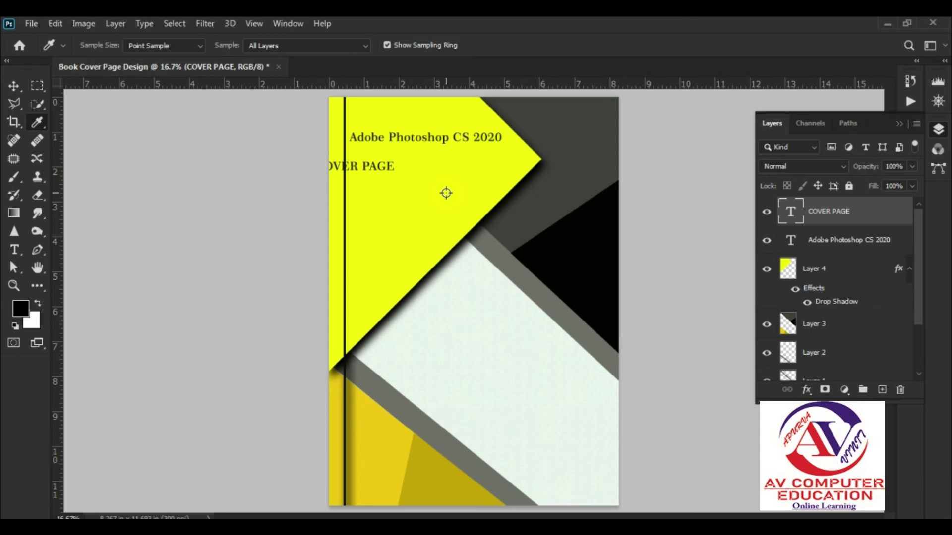
Step: Move the COVER PAGE text directly beneath the title, clear of the spine line, and extend it to read "COVER PAGE DESIGN"
left_click(14, 87)
left_click_drag(373, 169, 416, 158)
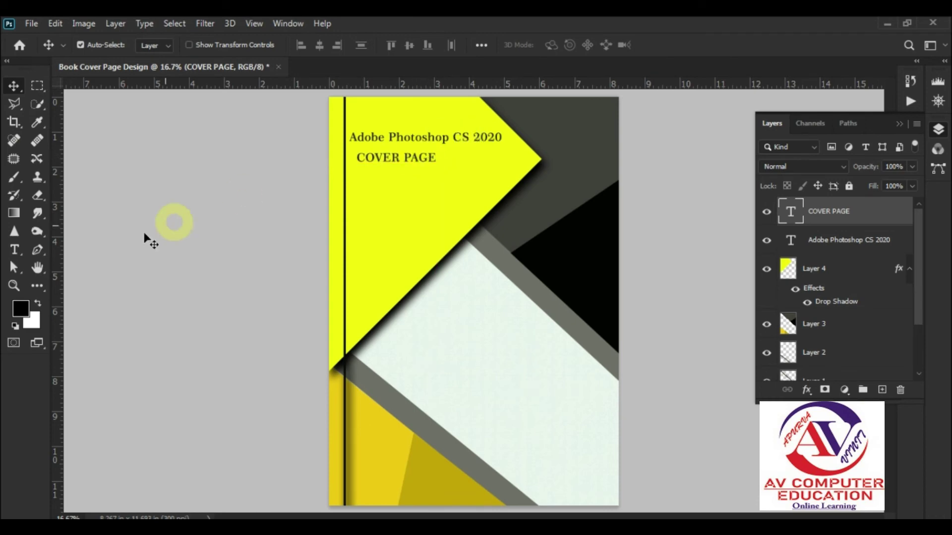
left_click(16, 251)
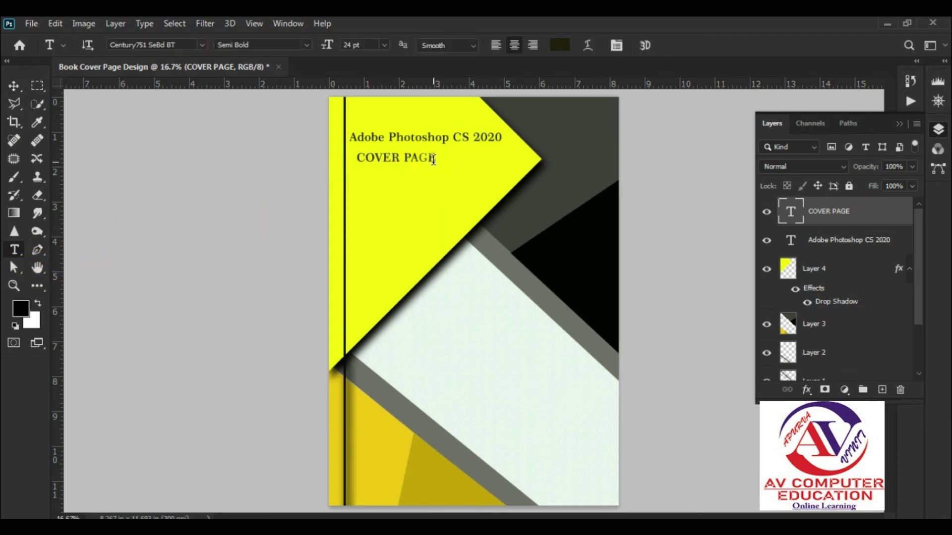
left_click(433, 158)
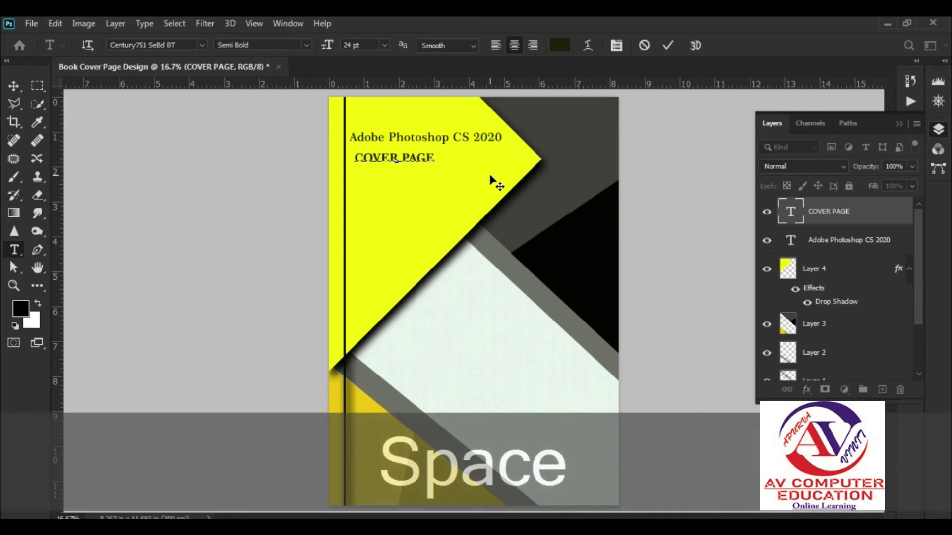
type("DE")
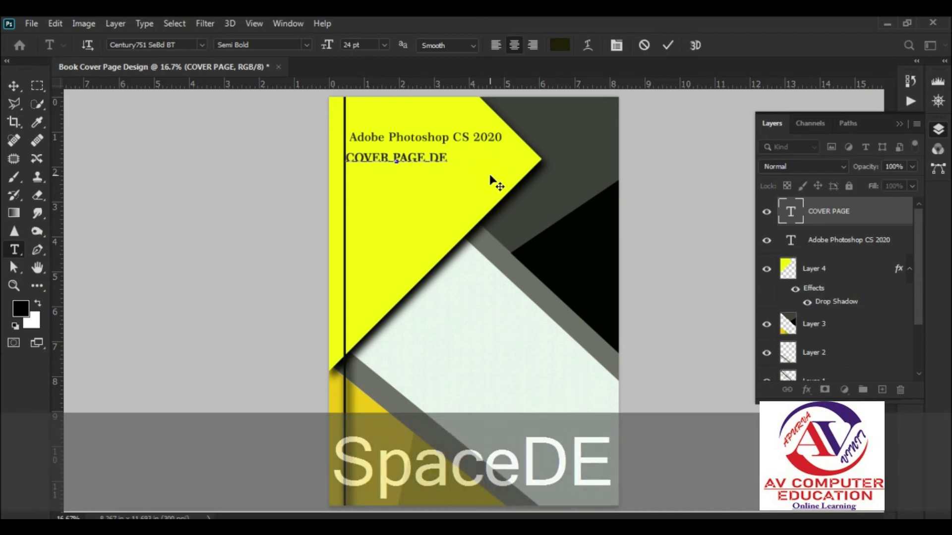
type("SIGN")
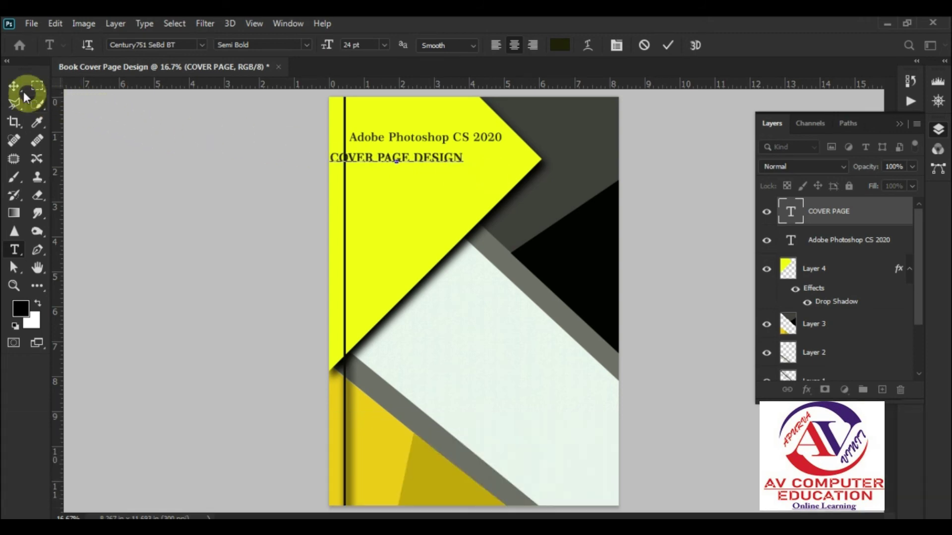
Step: Recolour the whole COVER PAGE DESIGN text bright red and centre it beneath the Adobe Photoshop title
key("ctrl+a")
left_click(558, 45)
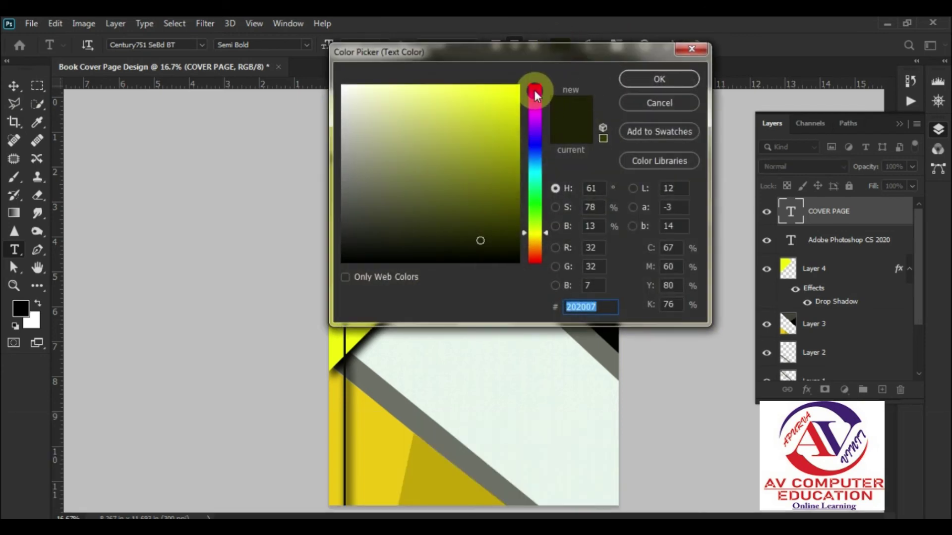
left_click(534, 89)
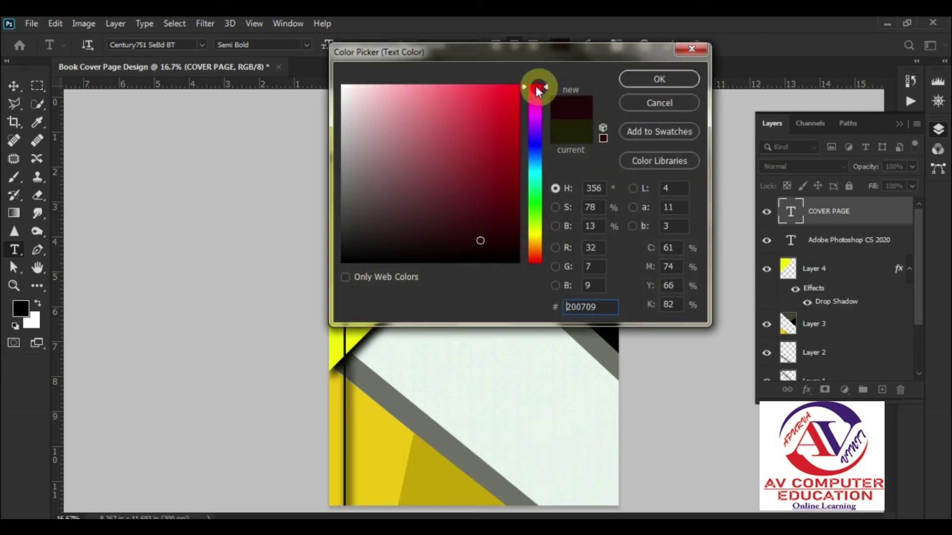
left_click(506, 102)
left_click(644, 81)
left_click(14, 86)
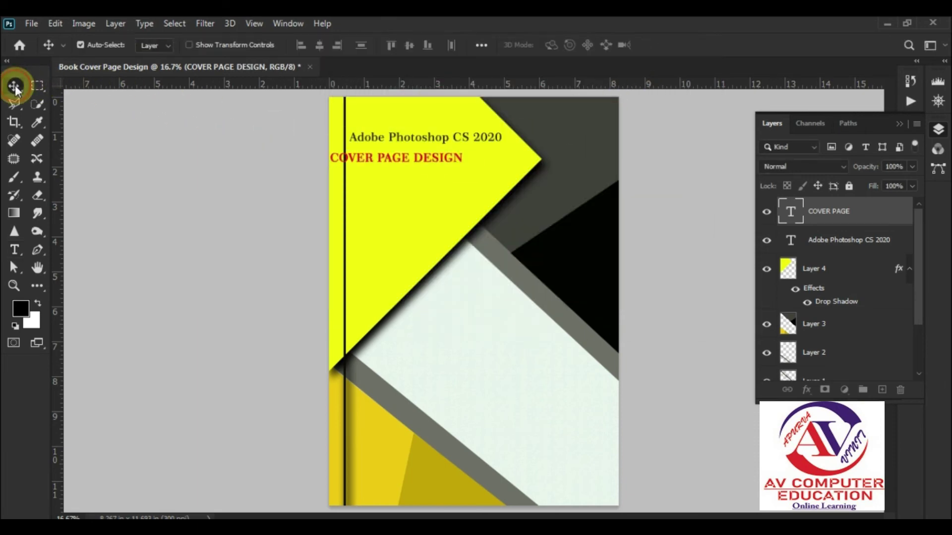
left_click_drag(391, 160, 416, 158)
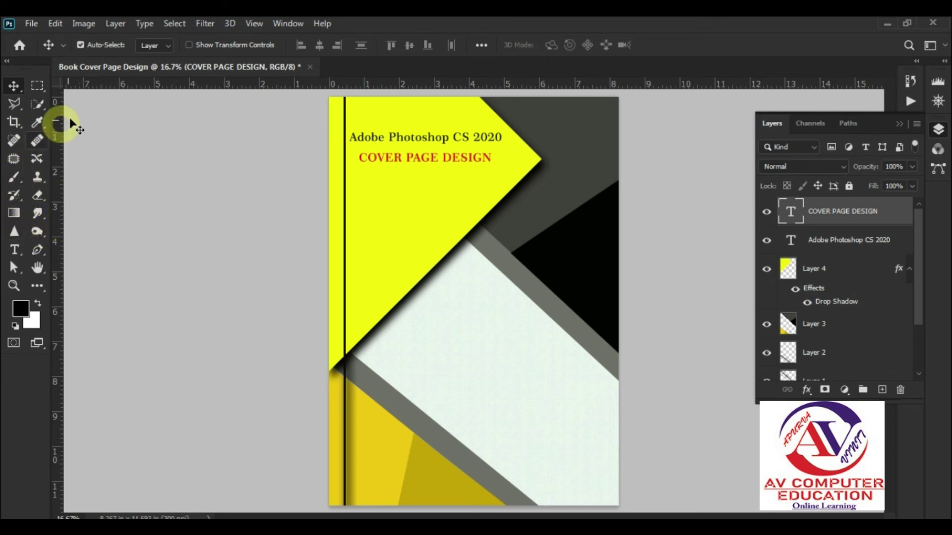
Step: Add a separate text layer reading "Design By AV Computer Education" below the red COVER PAGE DESIGN line
left_click(15, 249)
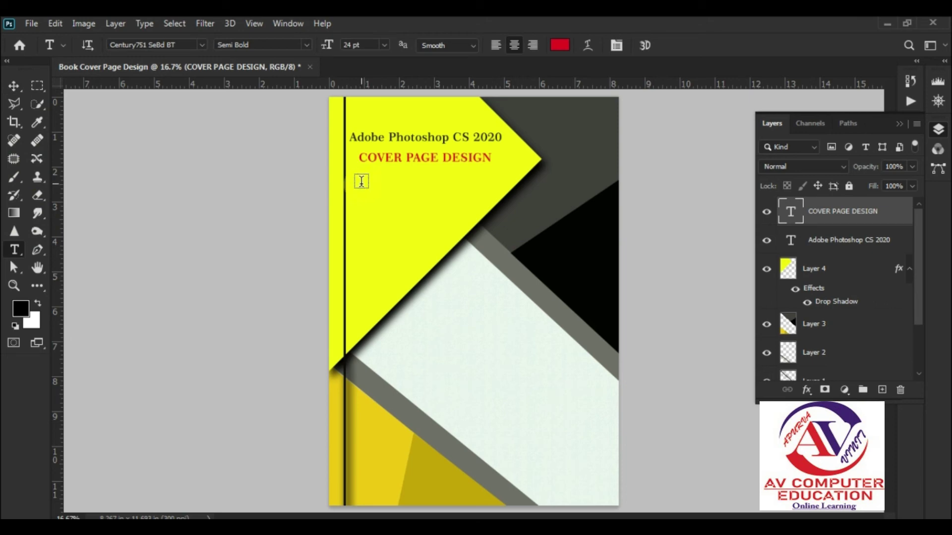
left_click(357, 182)
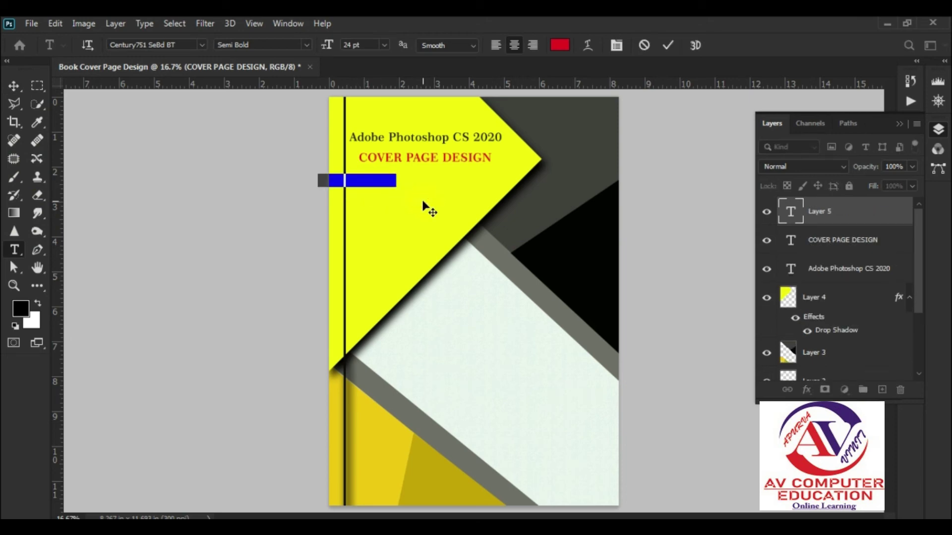
key("Caps_Lock")
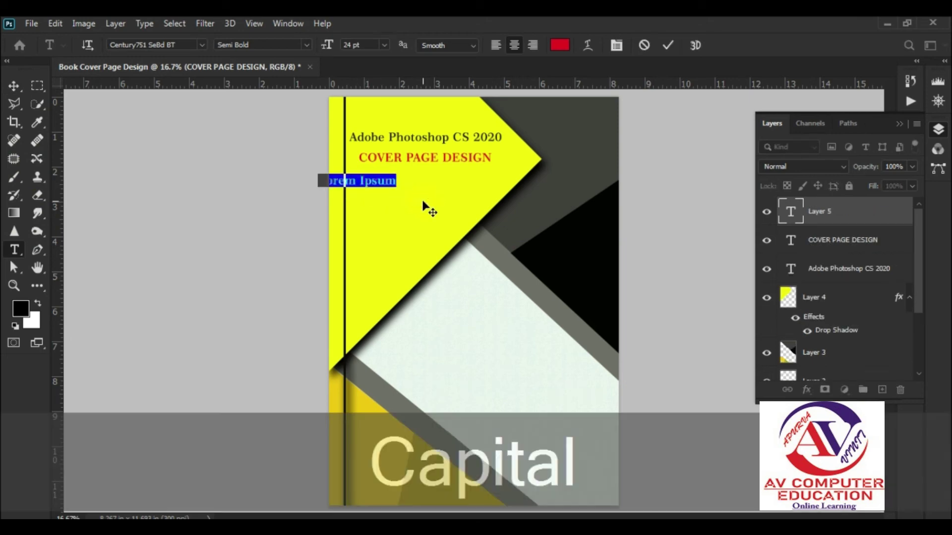
type("Des")
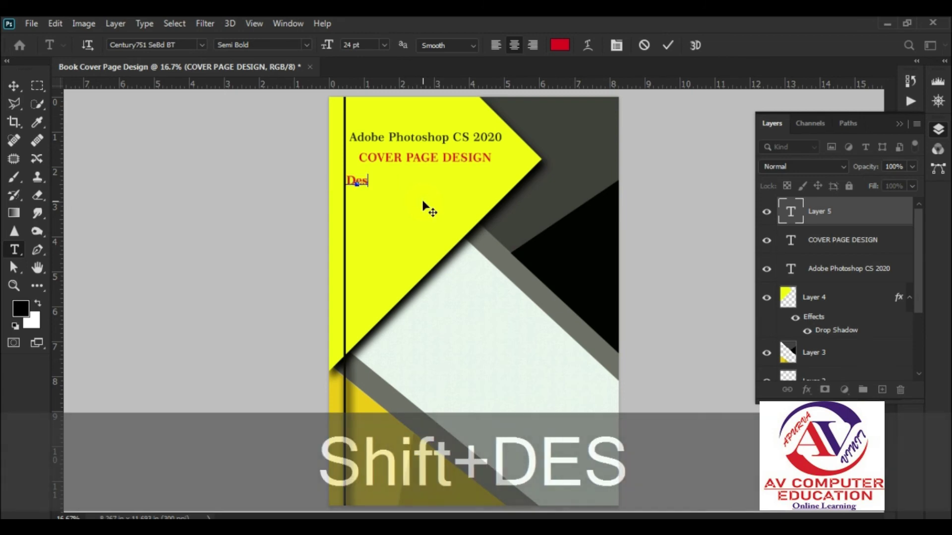
type("ign")
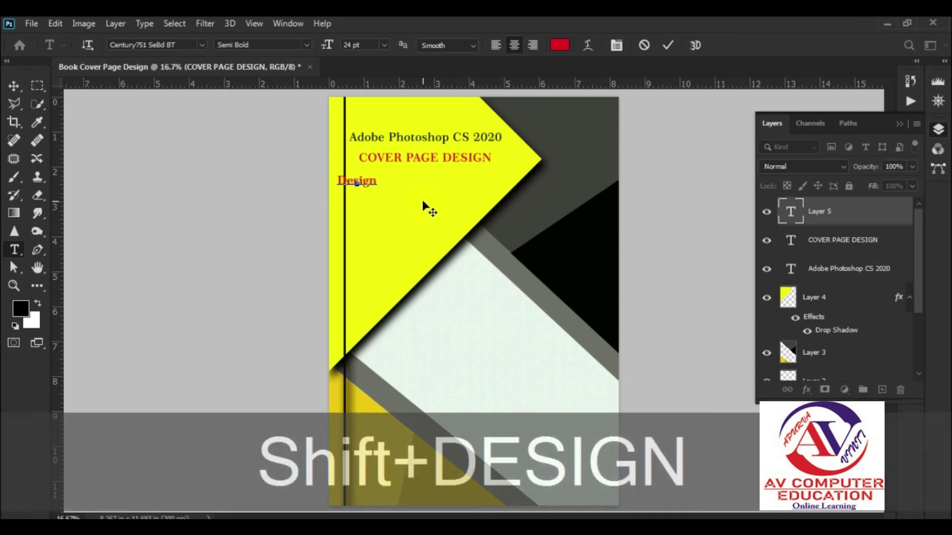
type(" By AV Comp")
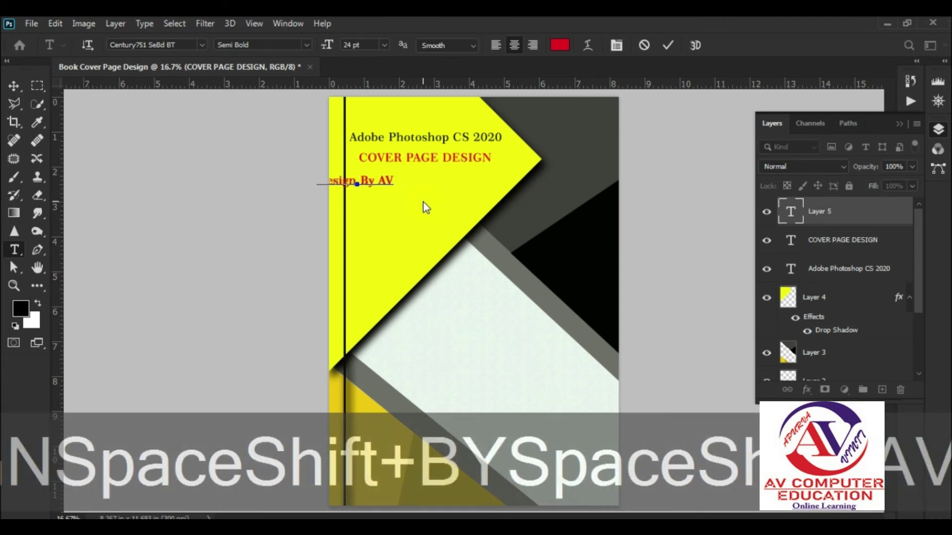
type("u")
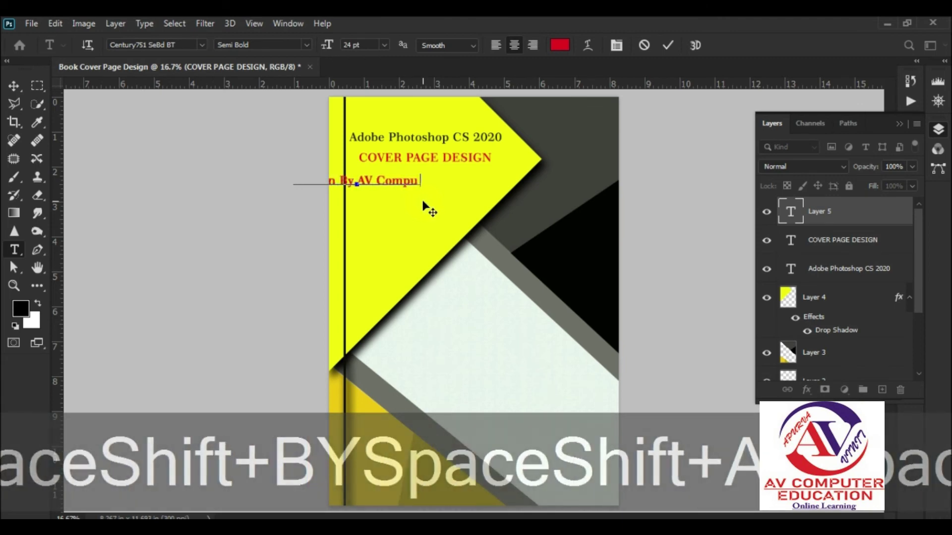
type("ter Ed")
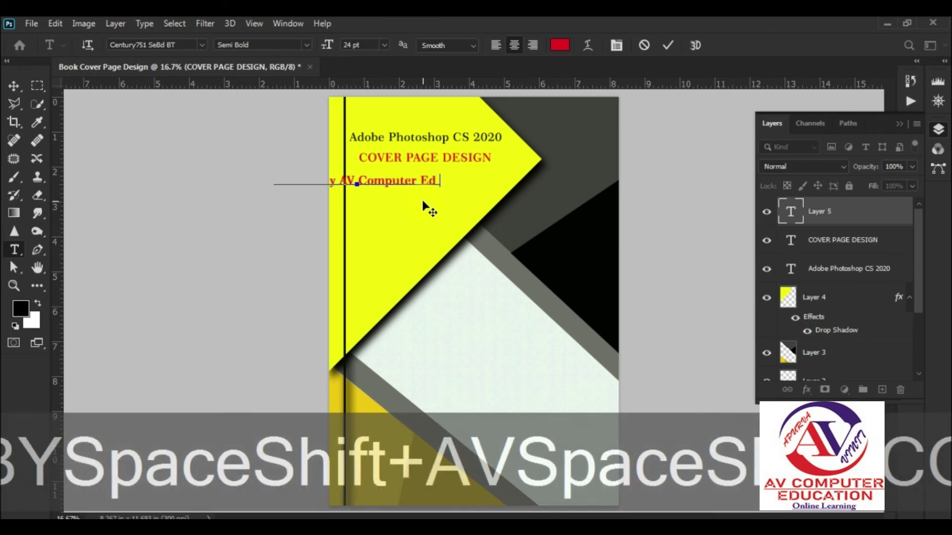
type("ucation")
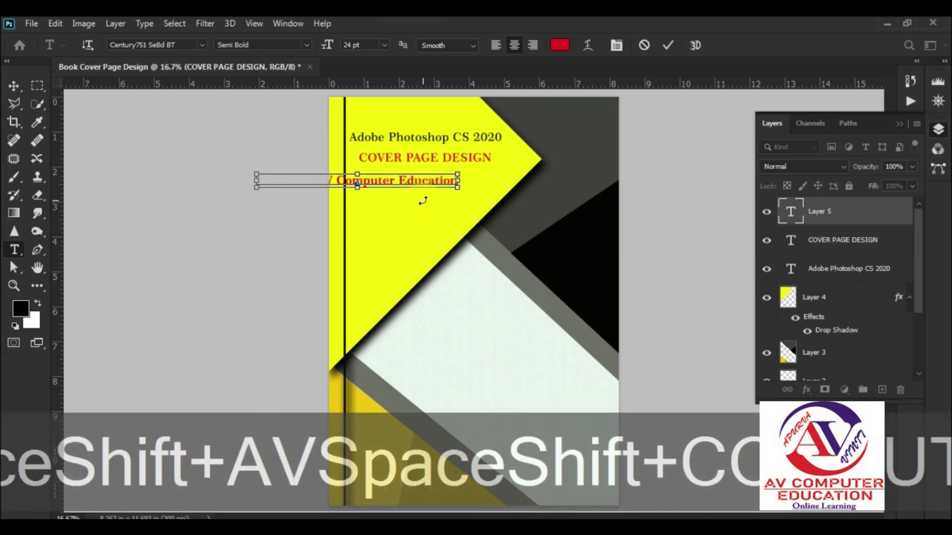
Step: Set the whole Design By line to 11 pt and move it directly beneath COVER PAGE DESIGN, aligned with that line's start
key("ctrl+a")
left_click(385, 44)
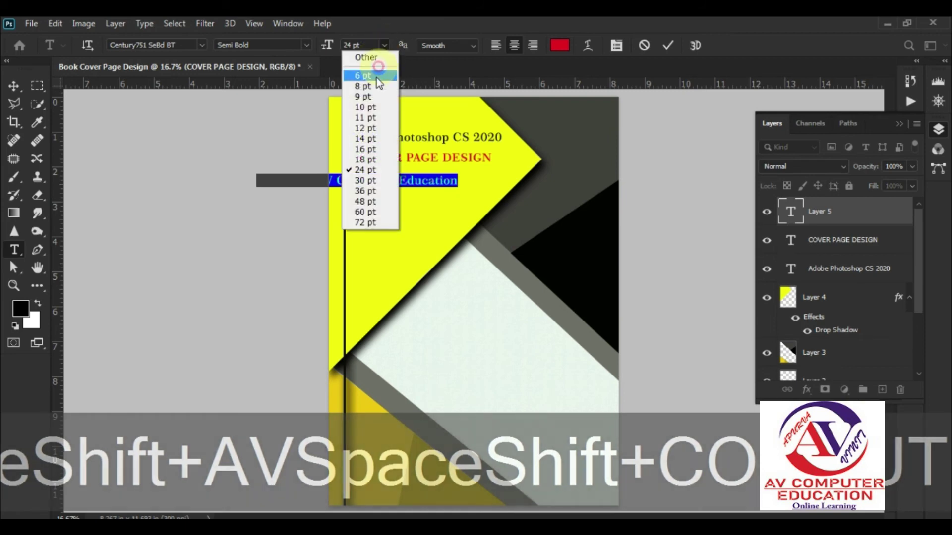
left_click(369, 108)
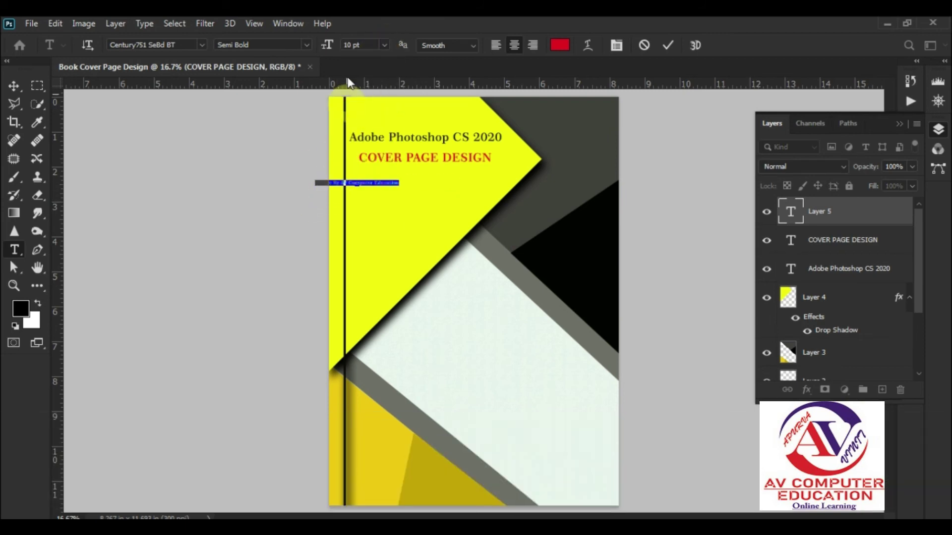
left_click(384, 45)
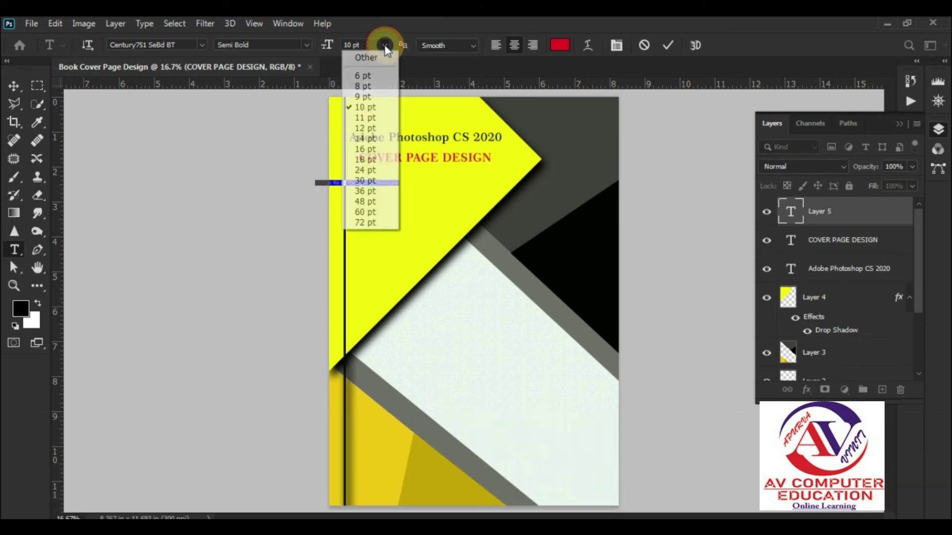
left_click(365, 117)
left_click(14, 86)
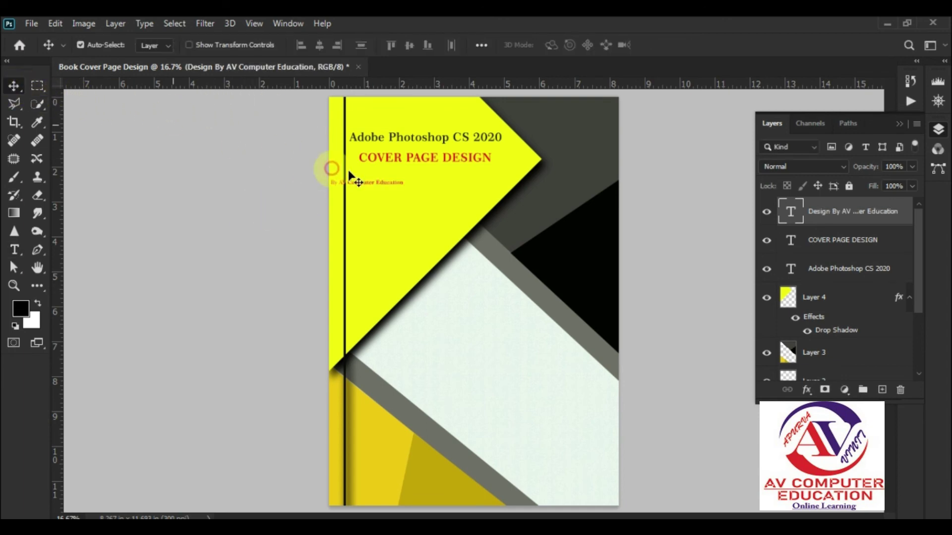
left_click(407, 183)
mouse_move(415, 179)
left_mouse_down()
mouse_move(393, 183)
mouse_move(402, 171)
mouse_move(410, 178)
left_mouse_up()
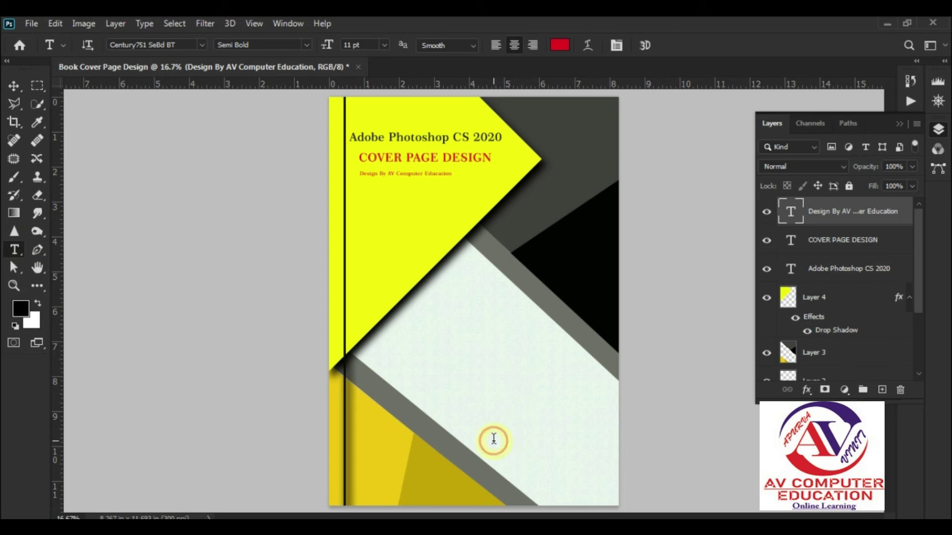
Step: Add a separate text layer reading "SAMPLE TEXT" in capitals on the lower part of the pale patterned area
left_click(494, 440)
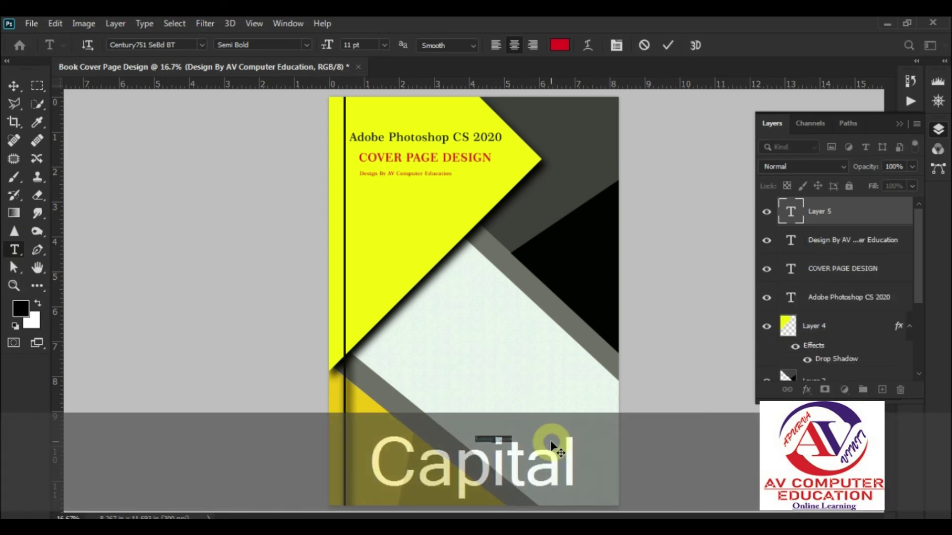
type("SAM")
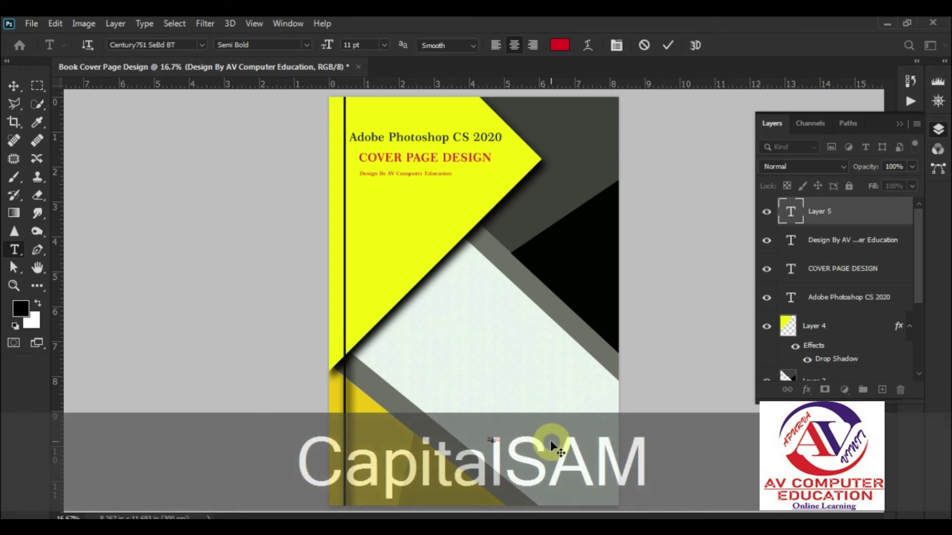
type("PLE TE")
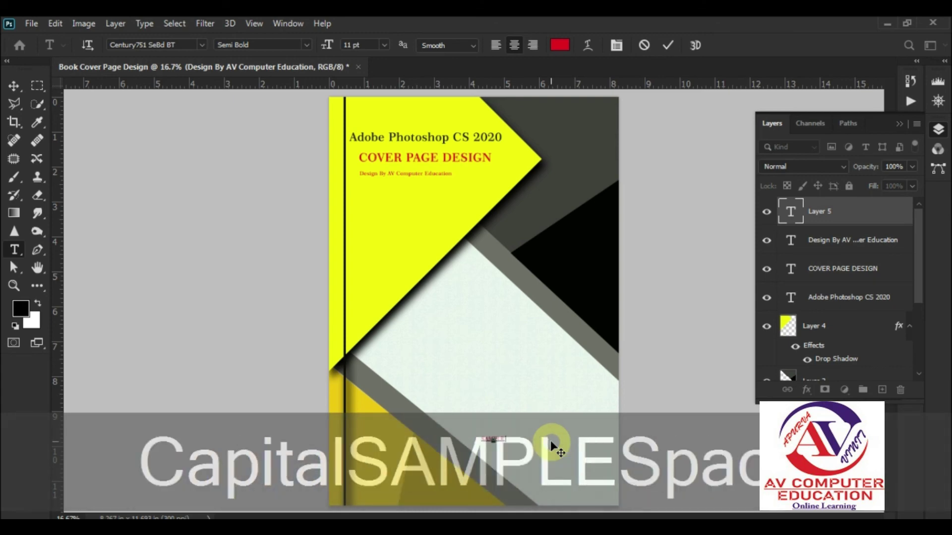
type("XT")
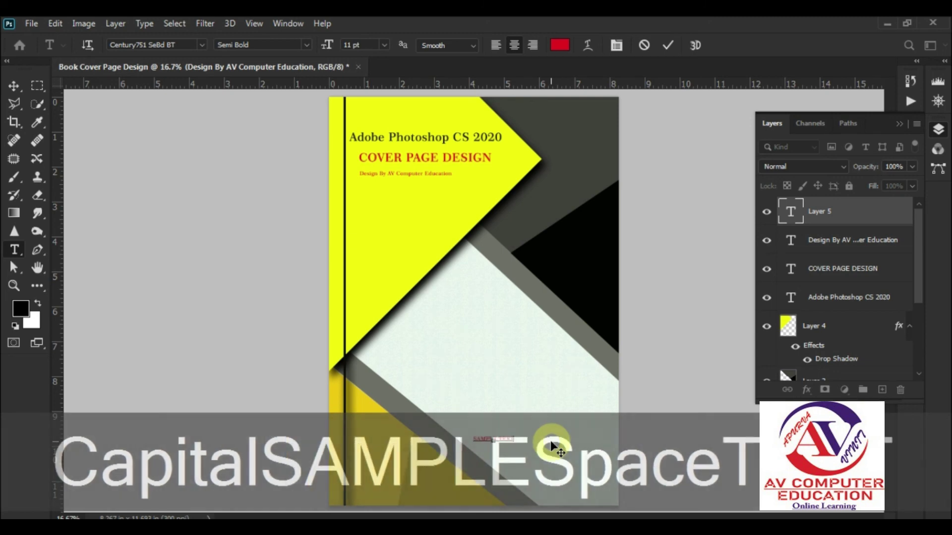
Step: Set the whole SAMPLE TEXT line to 36 pt in the Century751 SeBd BT font
key("ctrl+a")
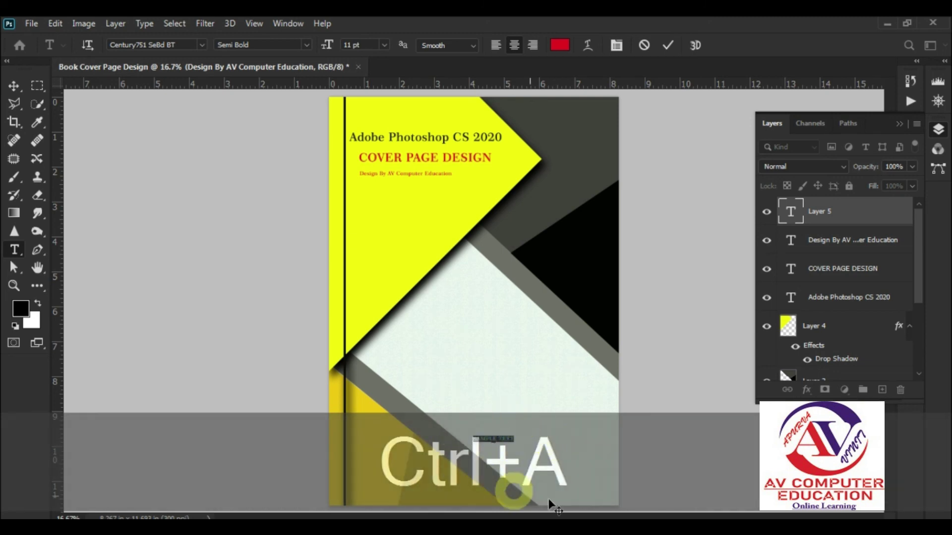
left_click(384, 45)
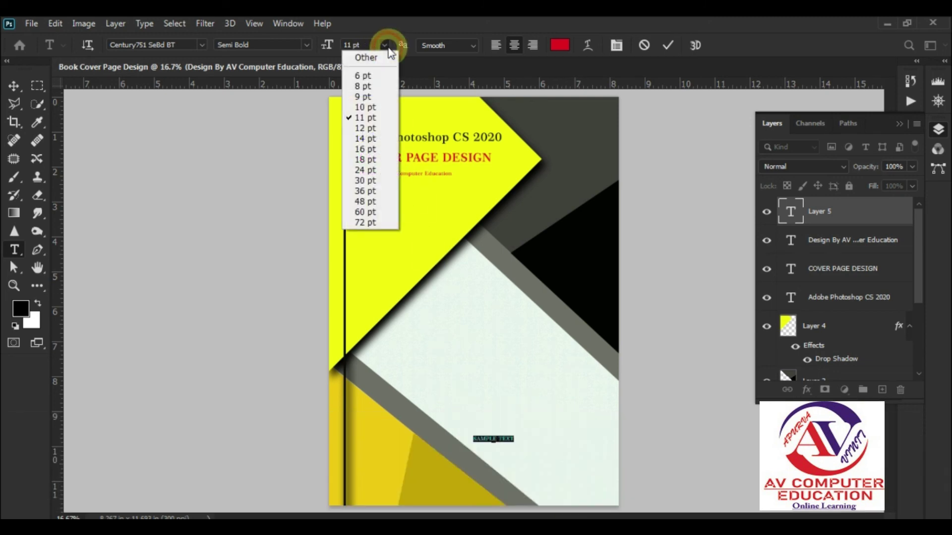
left_click(386, 192)
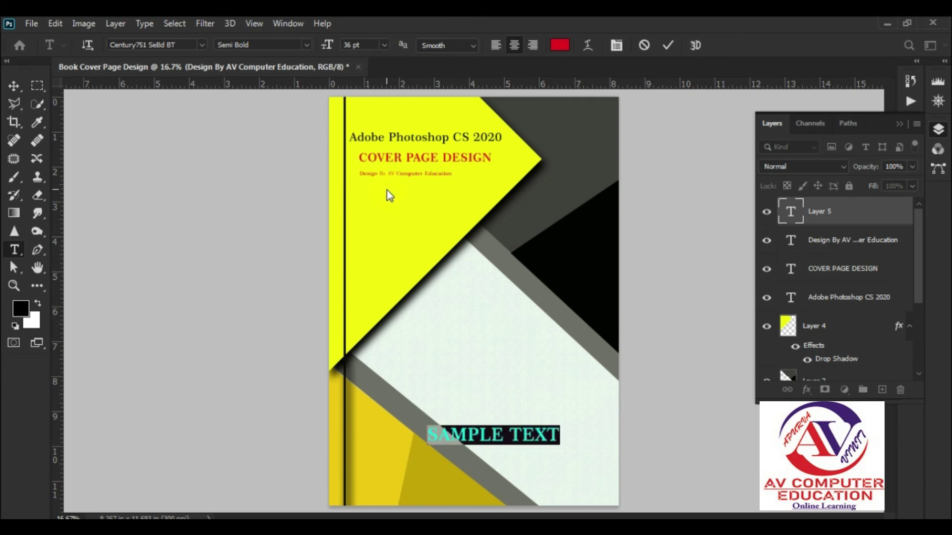
left_click(201, 45)
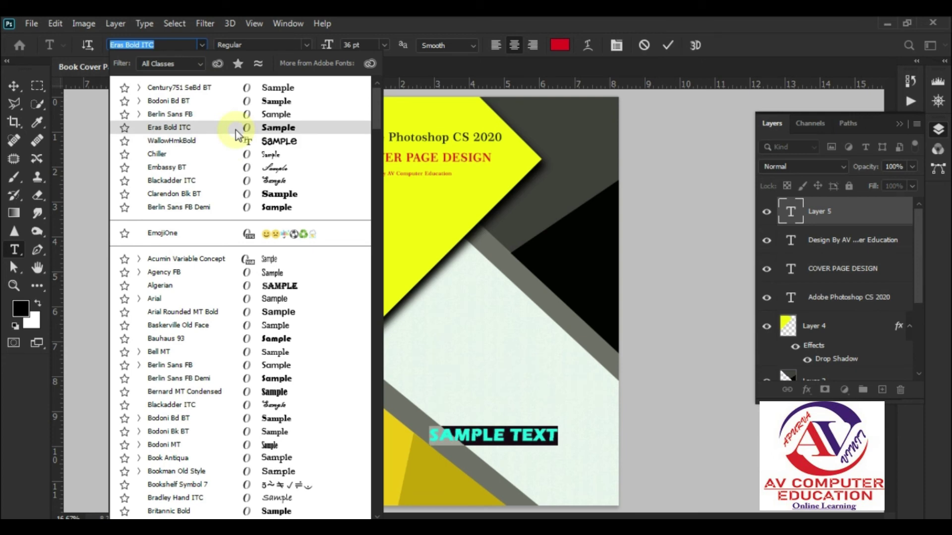
scroll(238, 133, "down", 3)
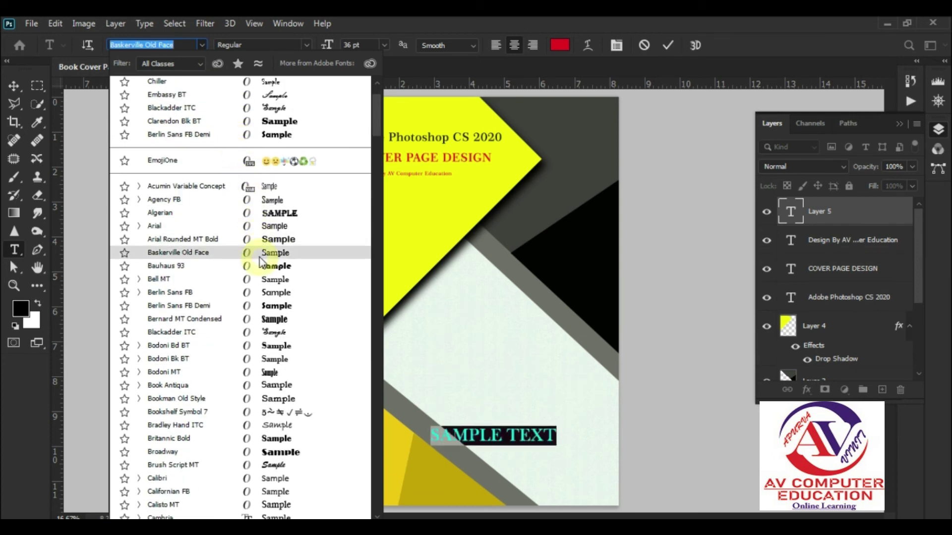
scroll(259, 258, "down", 2)
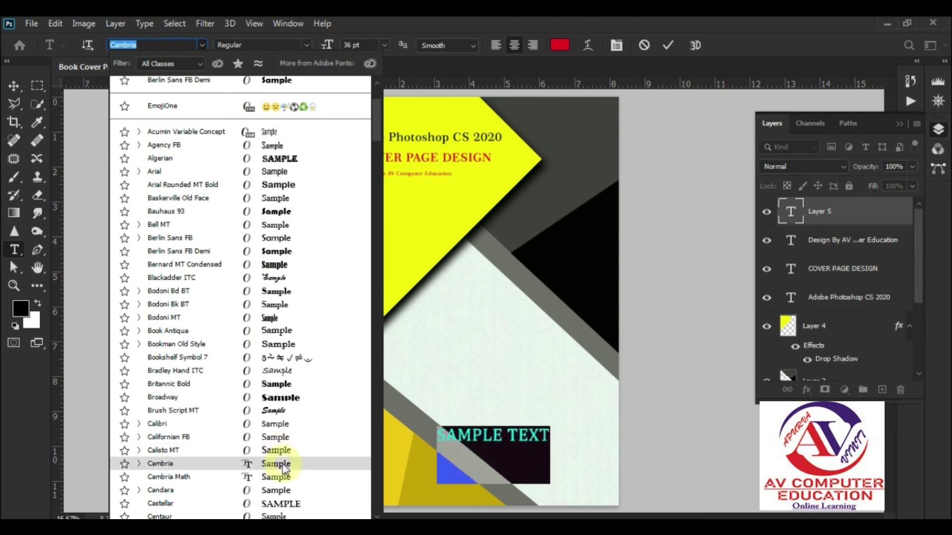
scroll(285, 484, "down", 4)
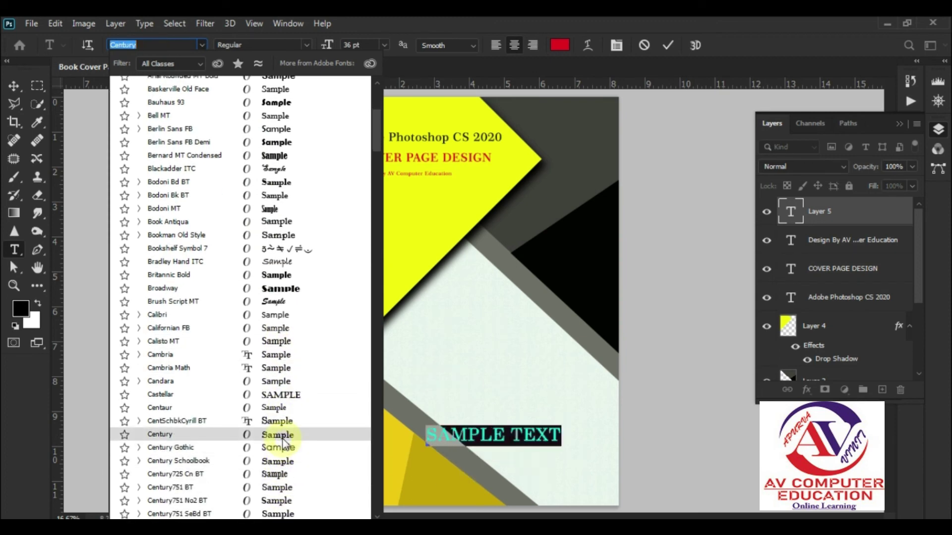
left_click(286, 514)
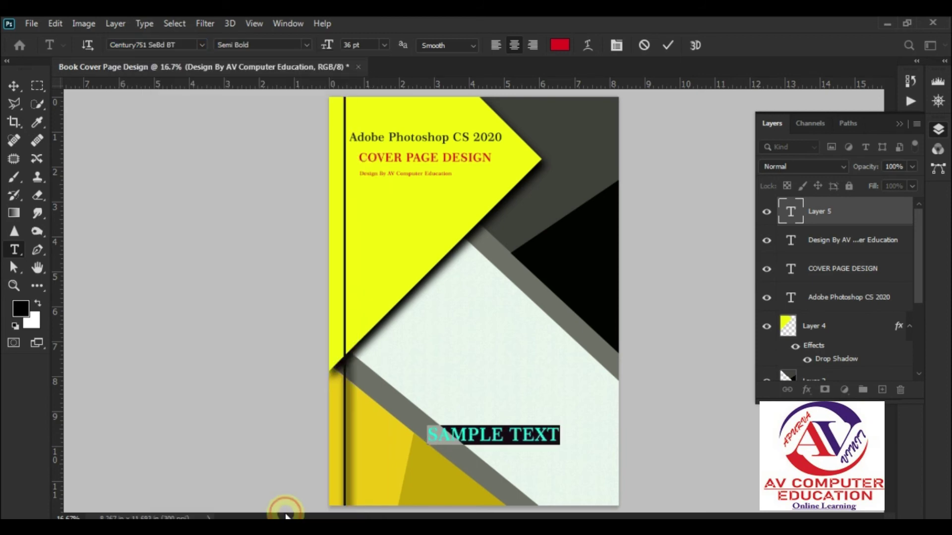
Step: Move SAMPLE TEXT clear of the grey diagonal stripe and nudge it toward the page's right edge
left_click(14, 85)
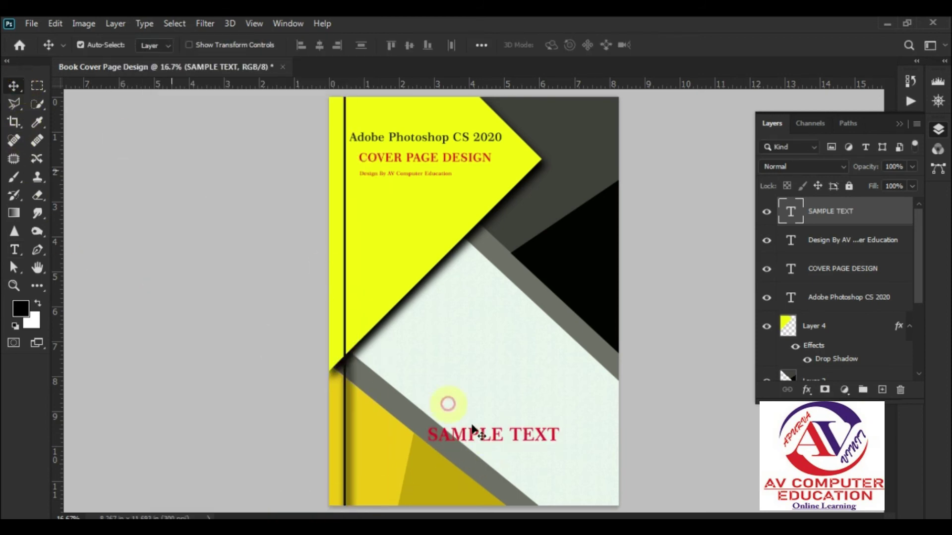
mouse_move(543, 439)
left_mouse_down()
mouse_move(590, 438)
mouse_move(541, 445)
mouse_move(547, 449)
left_mouse_up()
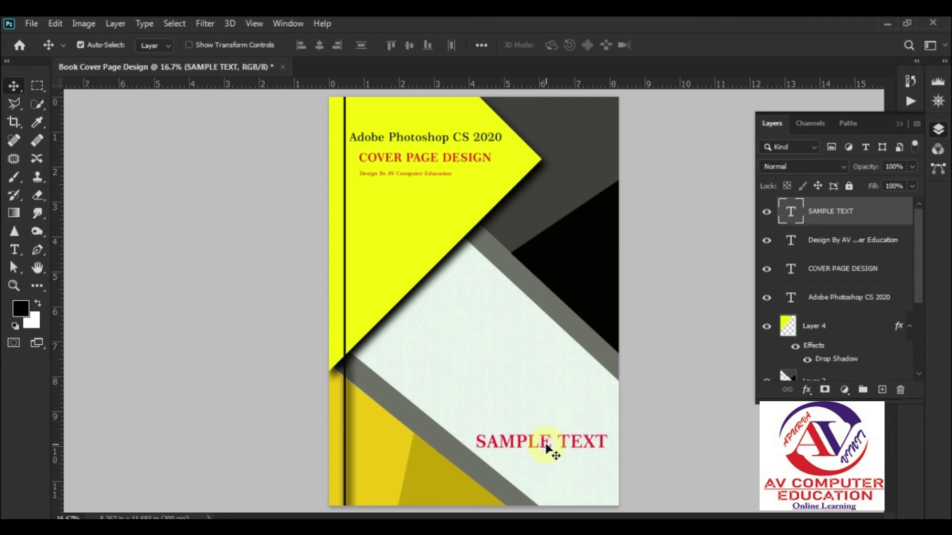
key("Right")
key("Right")
key("Right")
key("Right")
key("Right")
key("Right")
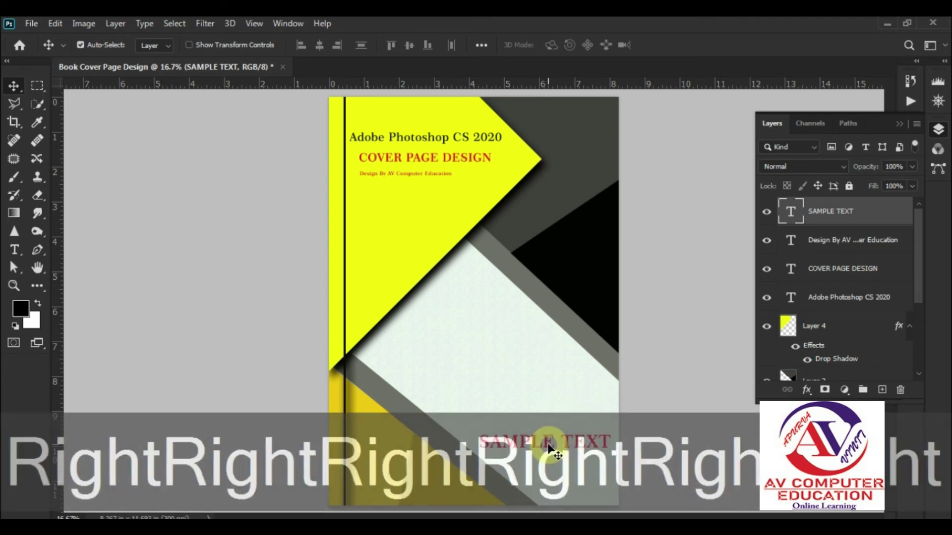
left_click(551, 411)
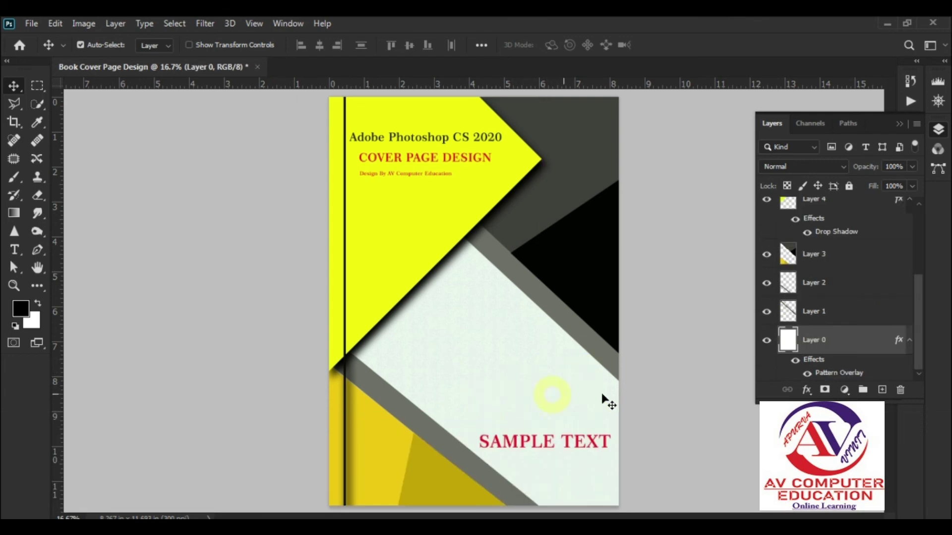
Step: Add a text layer reading "Thank You For Watching" above SAMPLE TEXT and shift it toward the page's right edge, clear of the grey stripe
left_click(14, 250)
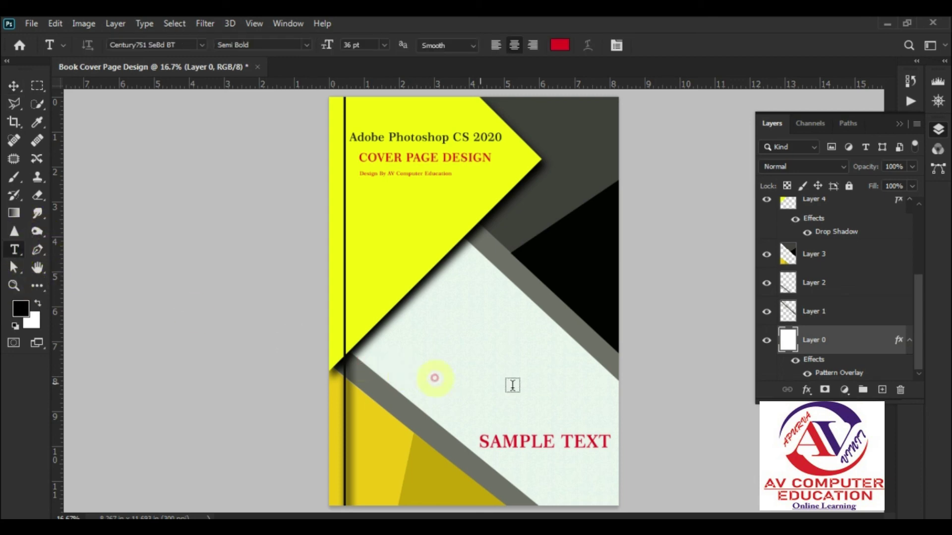
left_click(473, 415)
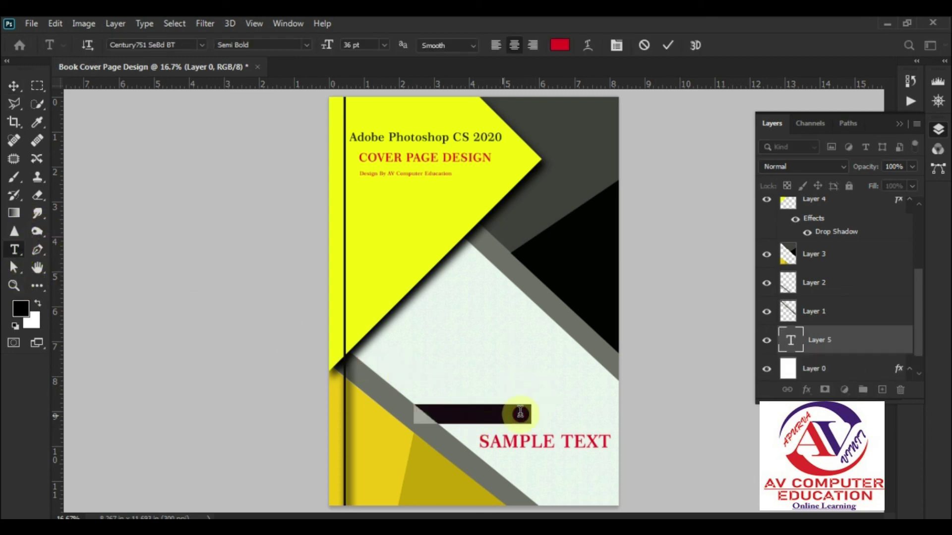
key("Caps_Lock")
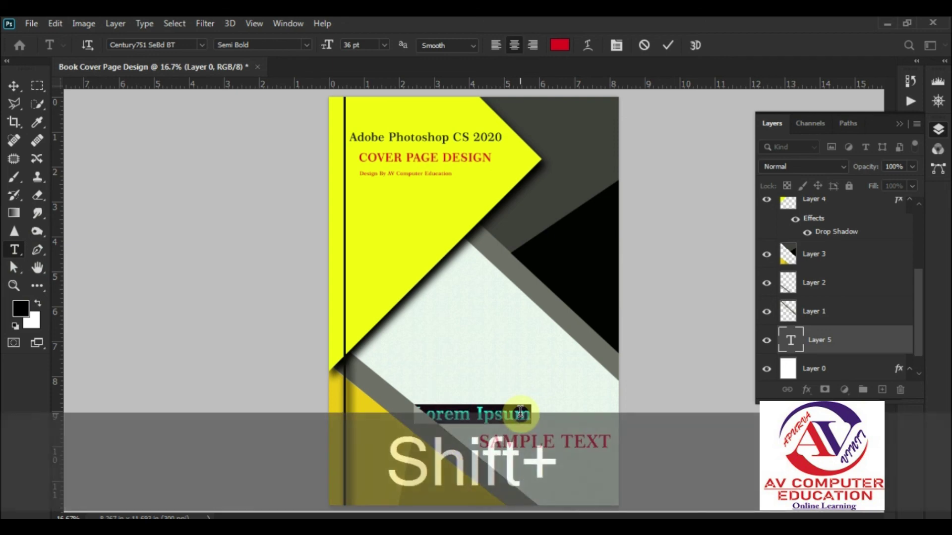
type("RThank ")
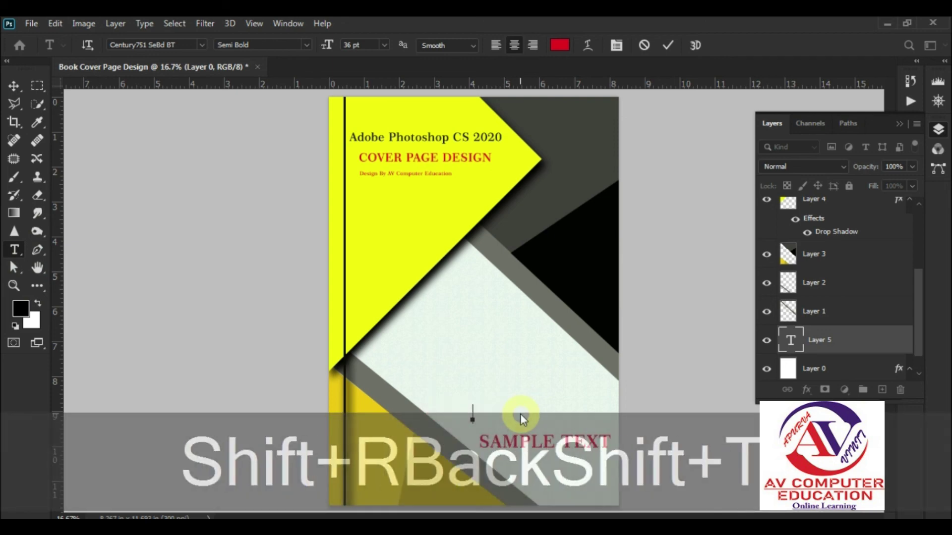
type("You For")
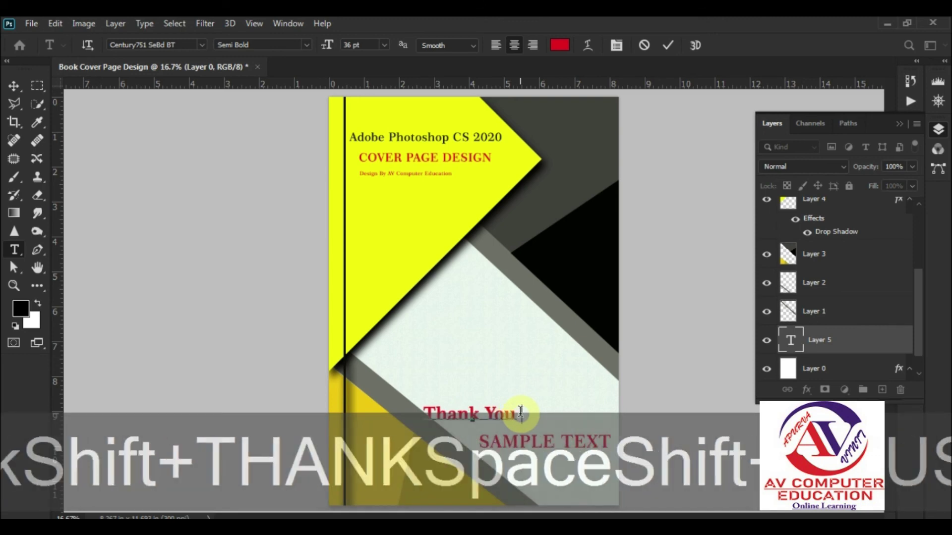
type(" Watching")
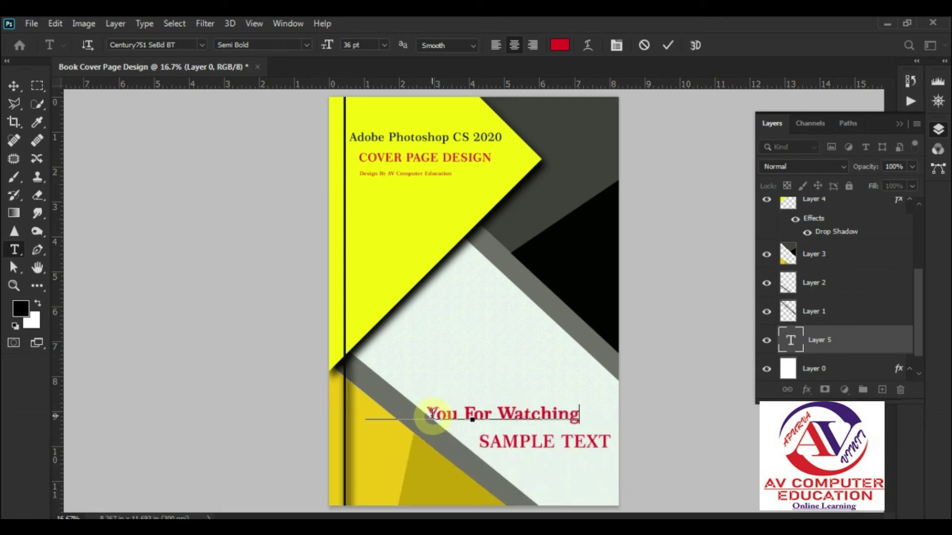
left_click_drag(431, 413, 601, 417)
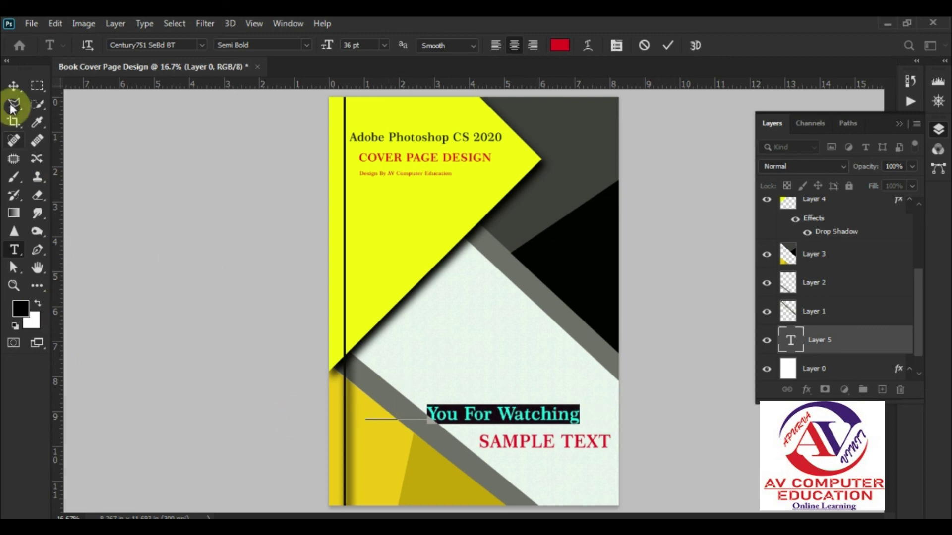
left_click(13, 85)
left_click_drag(519, 416, 577, 415)
Step: Set the whole Thank You For Watching line to 14 pt and place it roughly centred just above SAMPLE TEXT
left_click(23, 251)
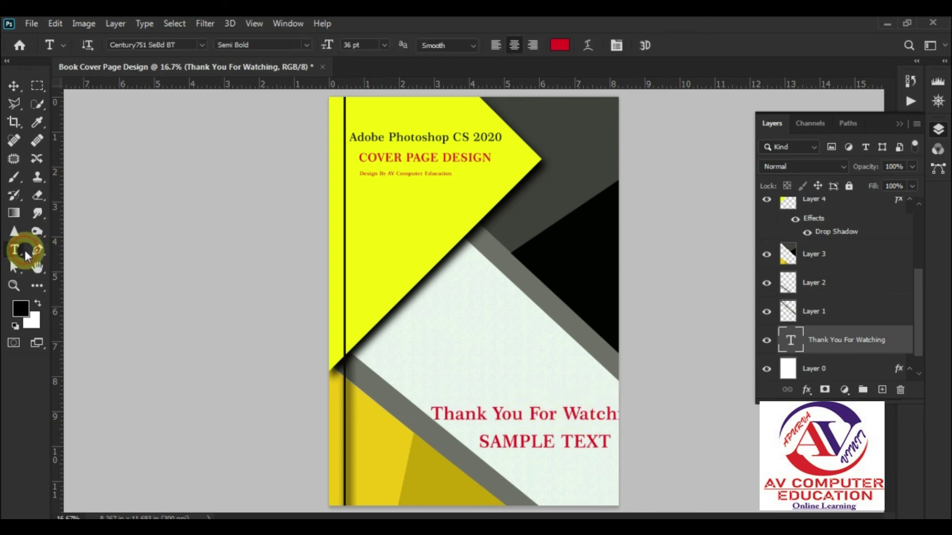
left_click(493, 414)
double_click(493, 414)
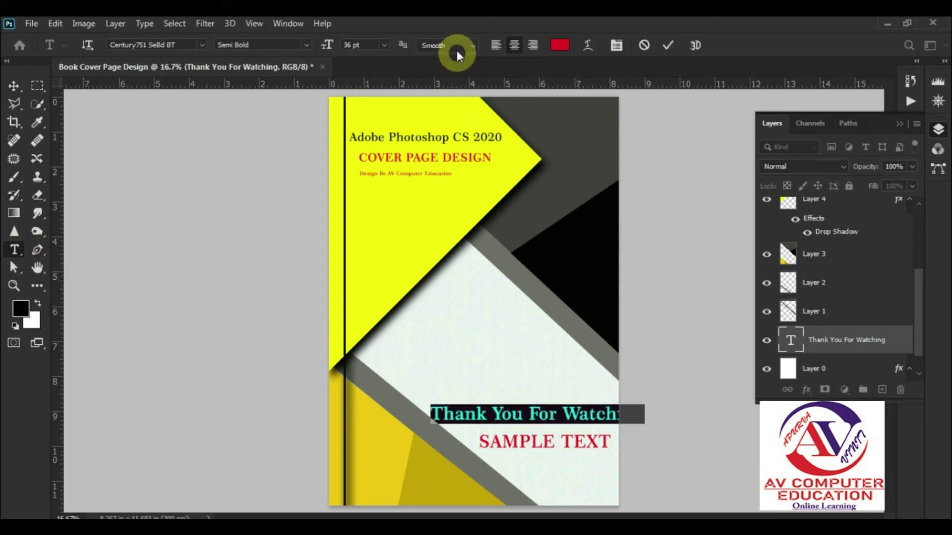
left_click(383, 45)
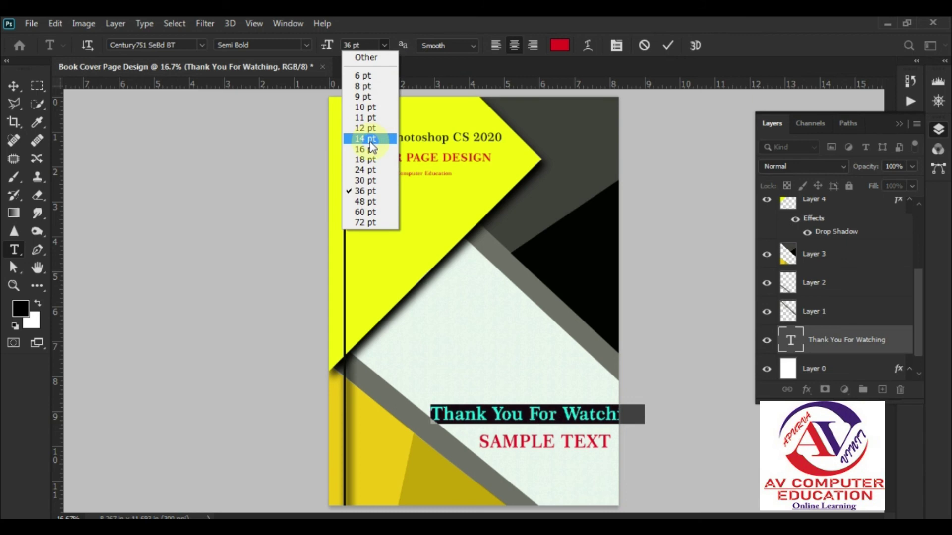
left_click(369, 140)
left_click(14, 86)
left_click_drag(550, 423, 563, 427)
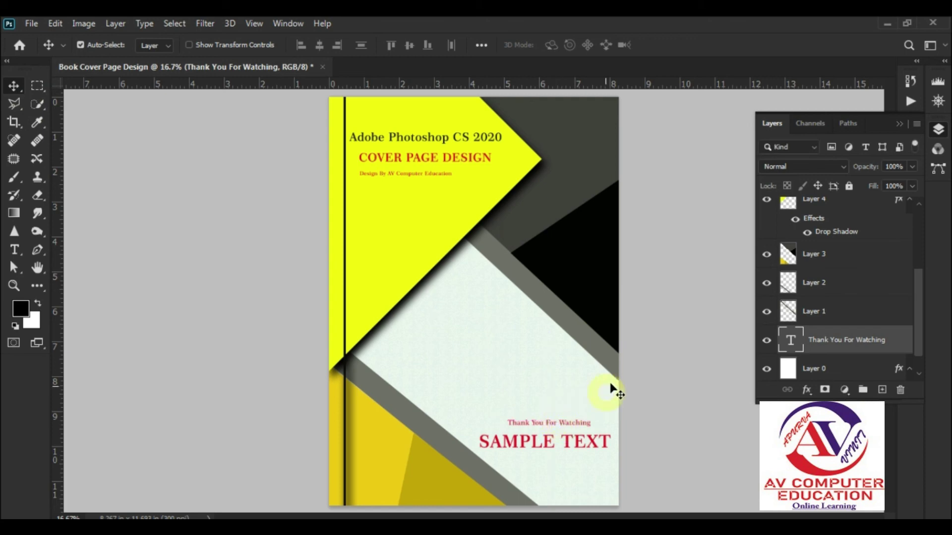
Step: Deselect the text layer and examine the finished cover enlarged in full screen mode without the interface panels
left_click(656, 372)
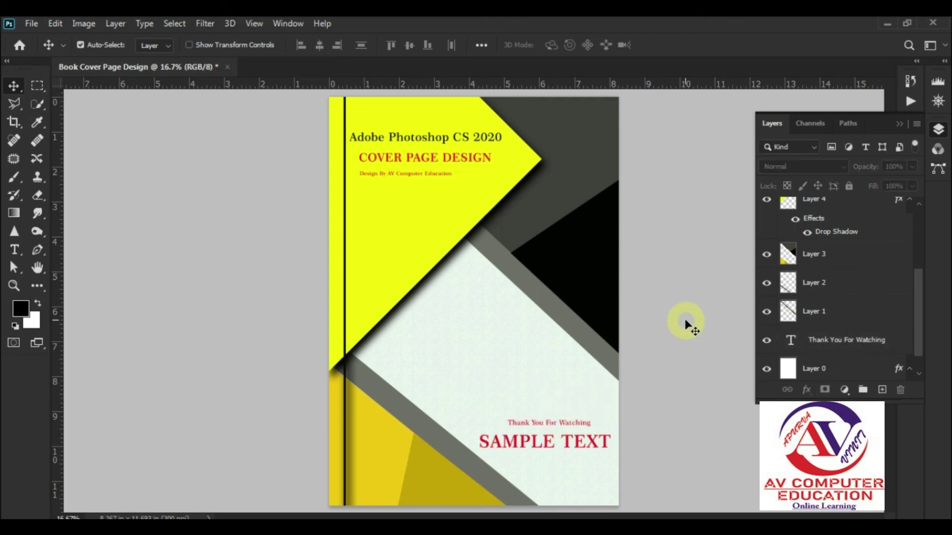
key("f")
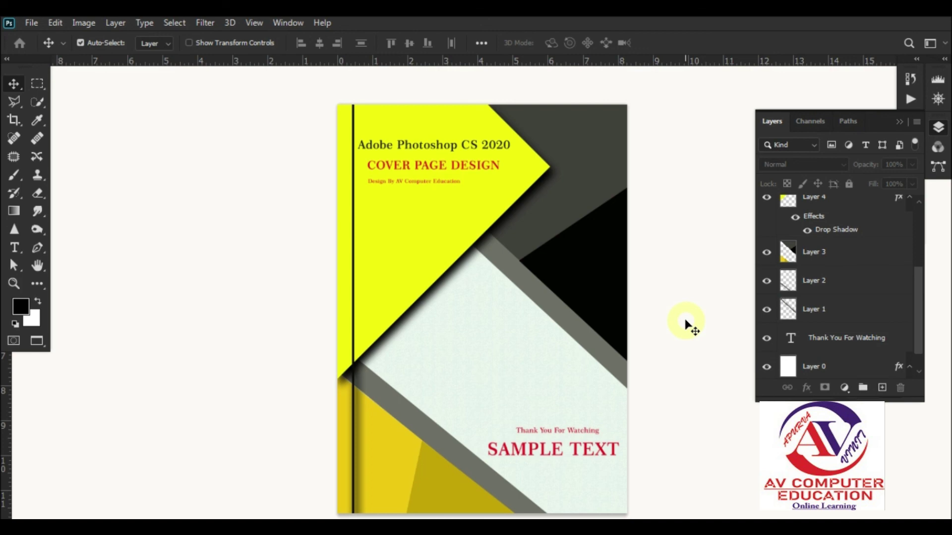
key("f")
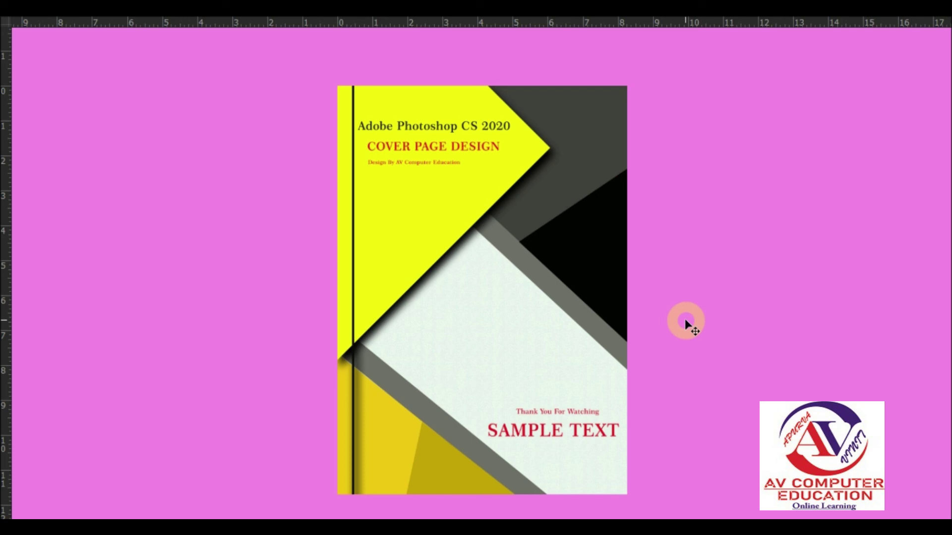
key("ctrl+equal")
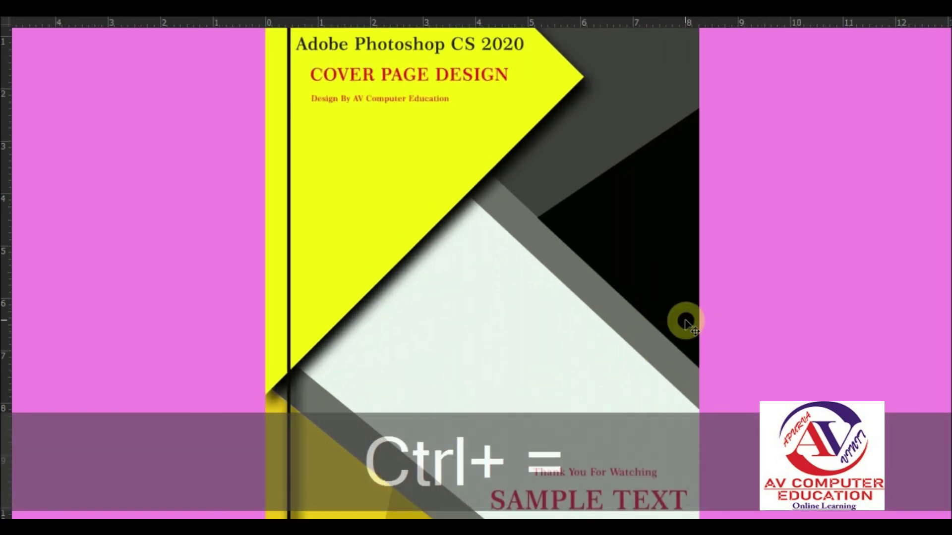
scroll(867, 287, "up", 3)
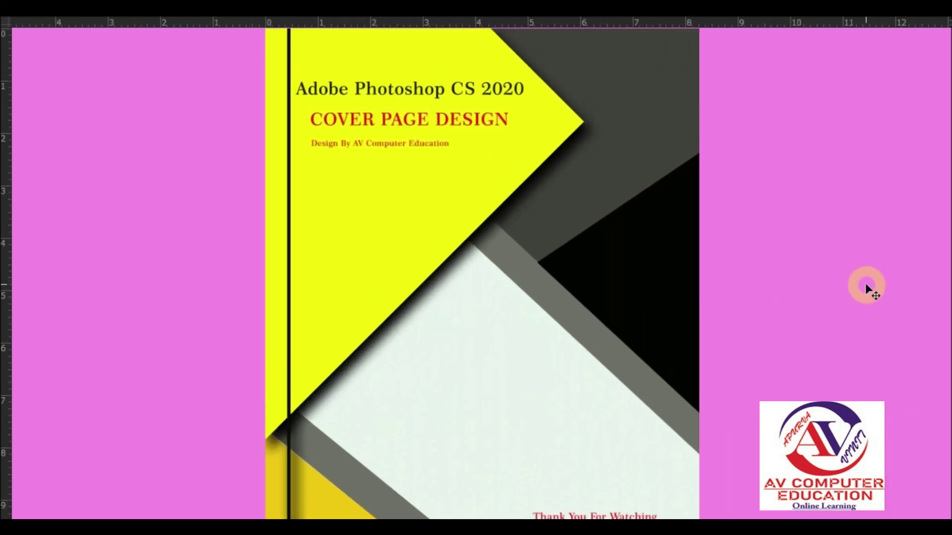
scroll(867, 285, "down", 1)
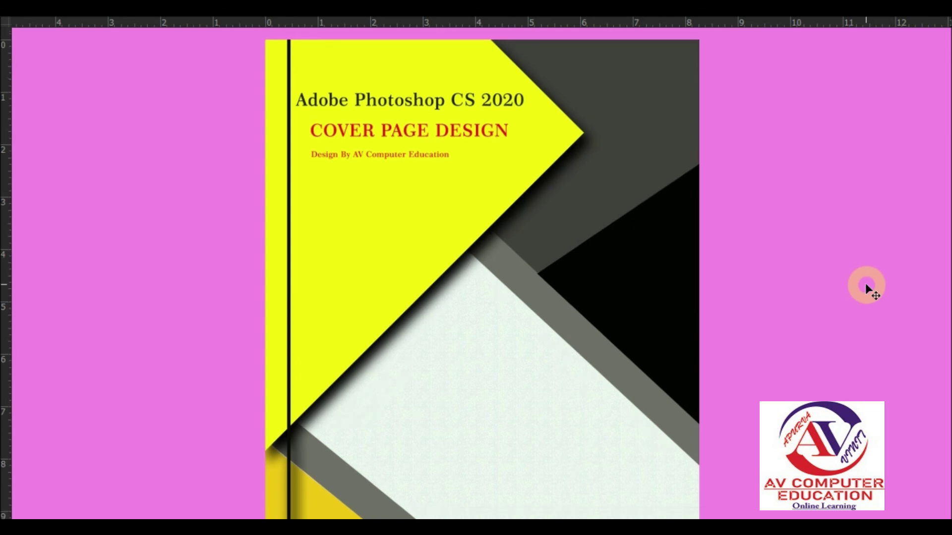